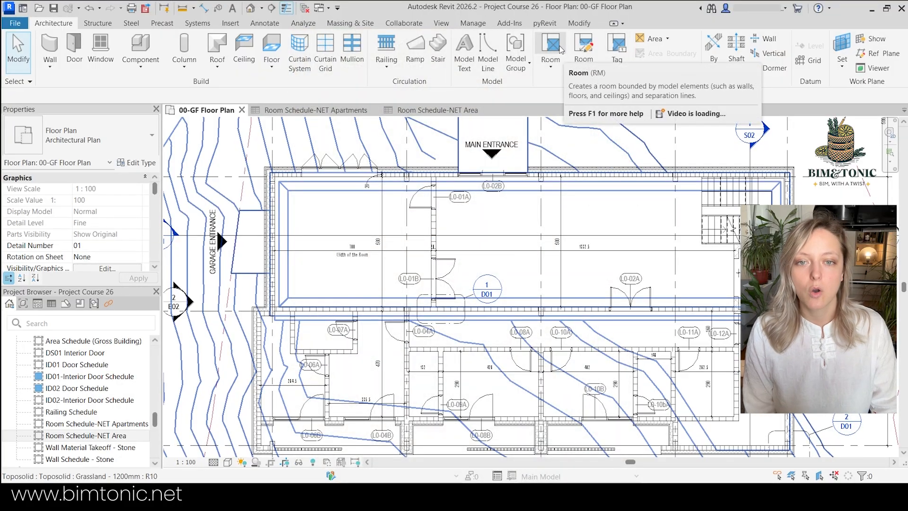
- Place a room with its tag in the enclosed space next to the garage entrance
left_click(560, 50)
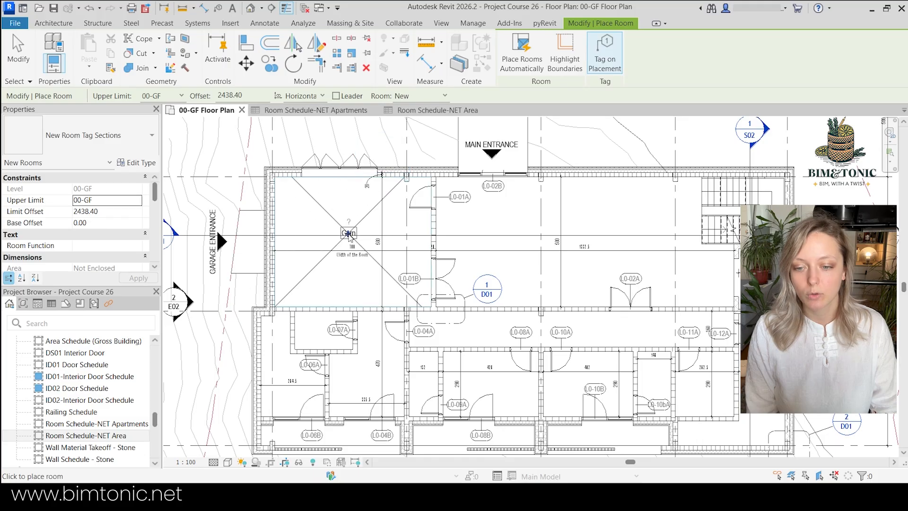
scroll(349, 231, "up", 2)
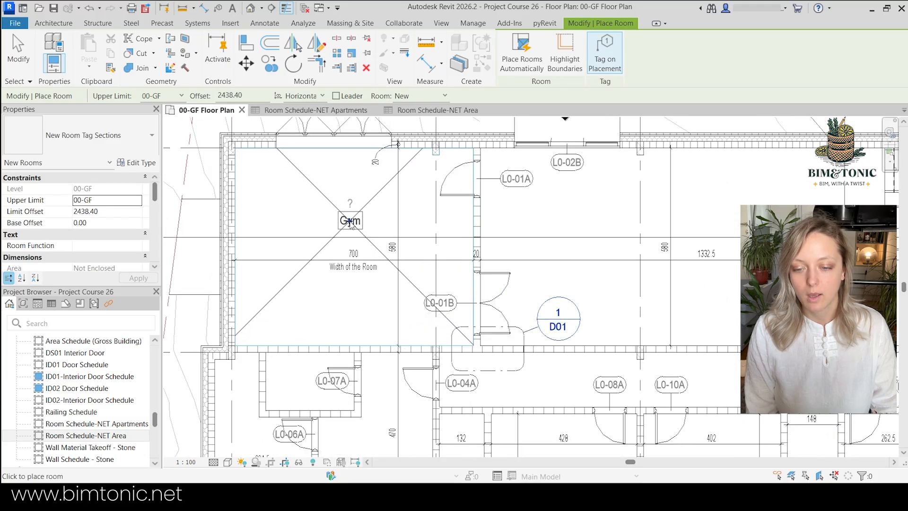
left_click(350, 222)
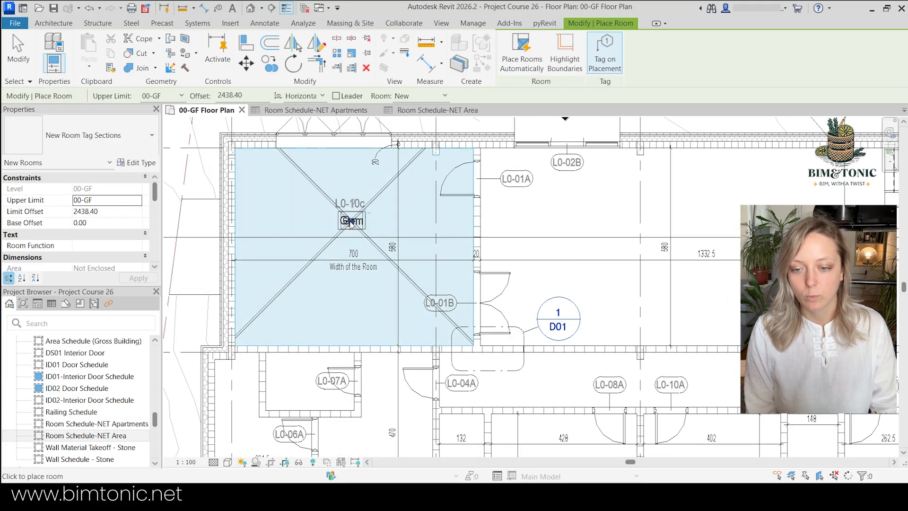
key("Escape")
key("Escape")
scroll(666, 315, "down", 1)
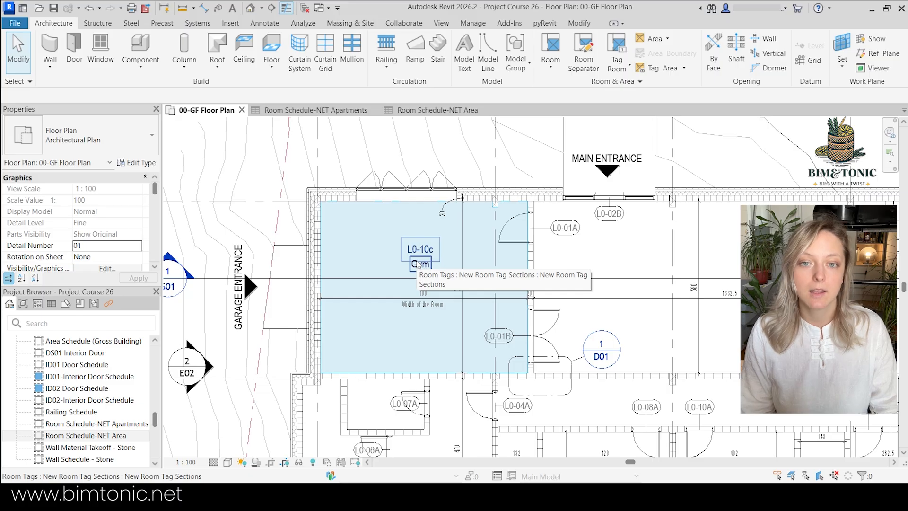
- Delete only the Gym room's tag and check that the untagged room can still be selected
left_click(418, 265)
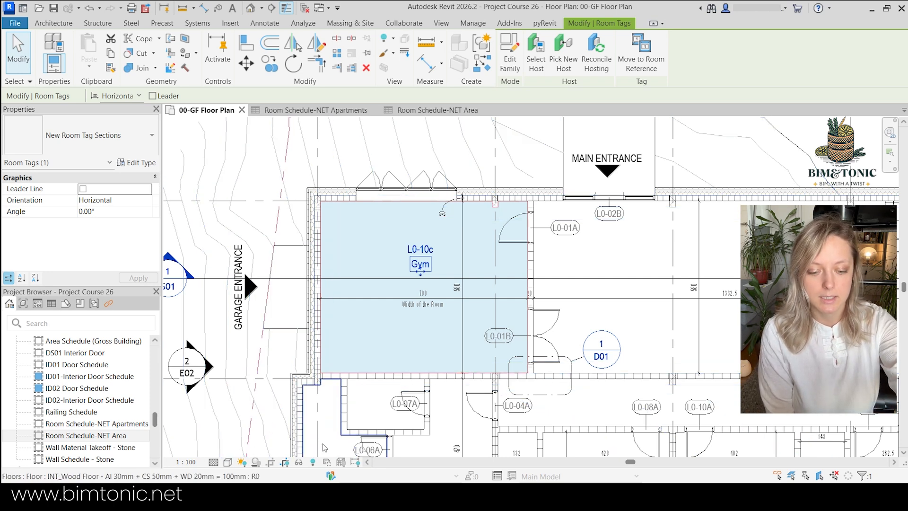
key("Delete")
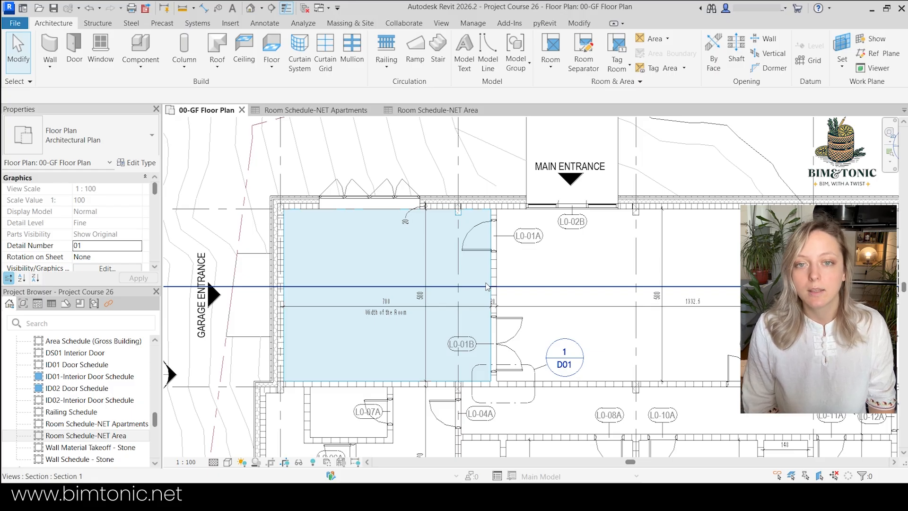
left_click(362, 259)
scroll(78, 245, "down", 3)
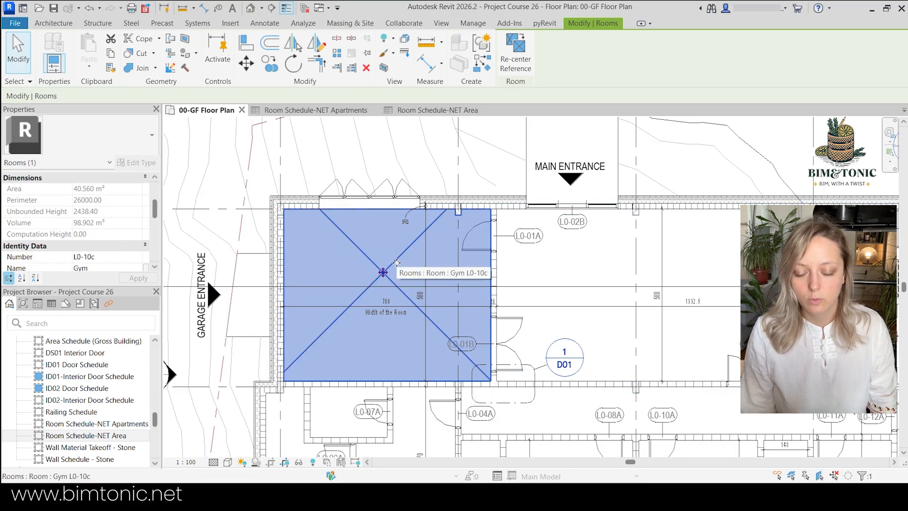
left_click(18, 54)
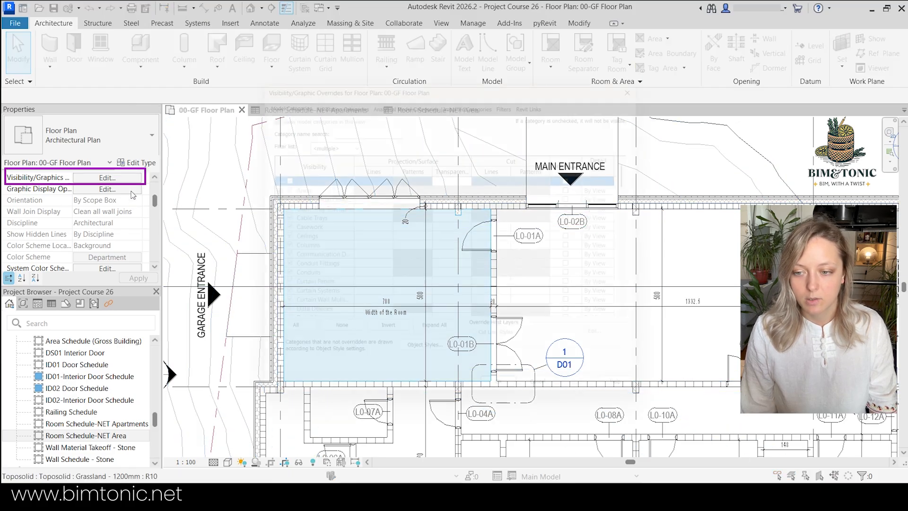
- Open the model visibility overrides of the Concept Plan Views view template and expand the Rooms category
left_click(115, 179)
left_click(657, 72)
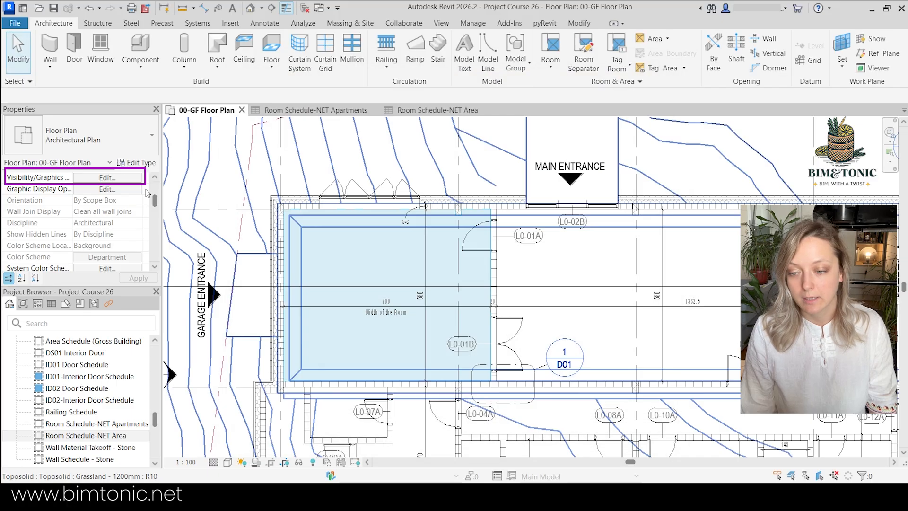
scroll(99, 232, "down", 5)
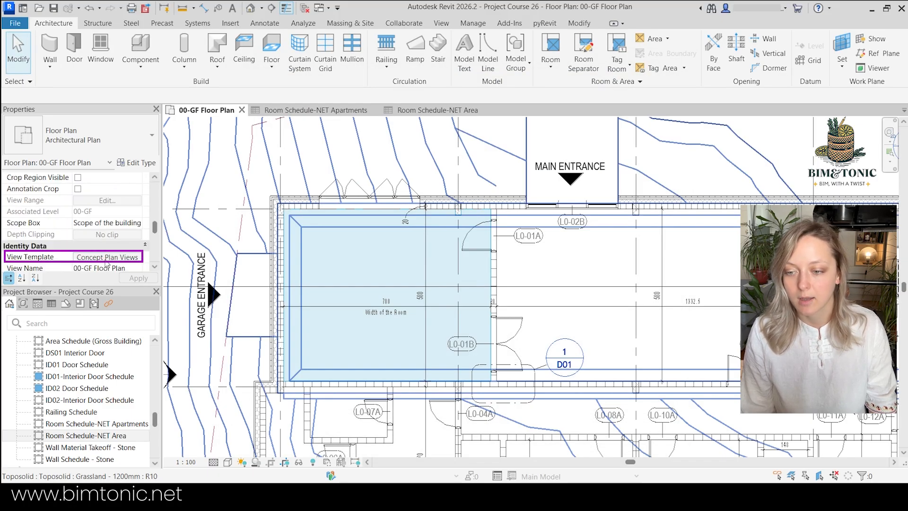
left_click(106, 260)
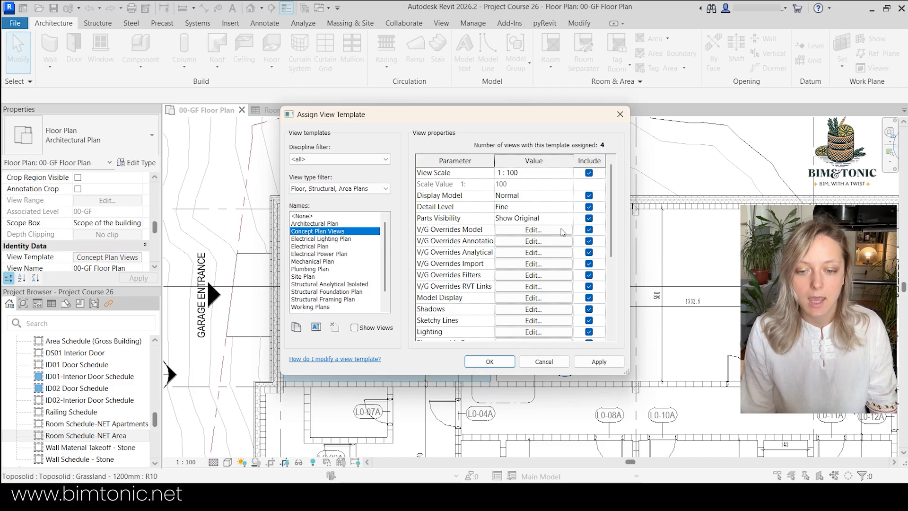
left_click(563, 232)
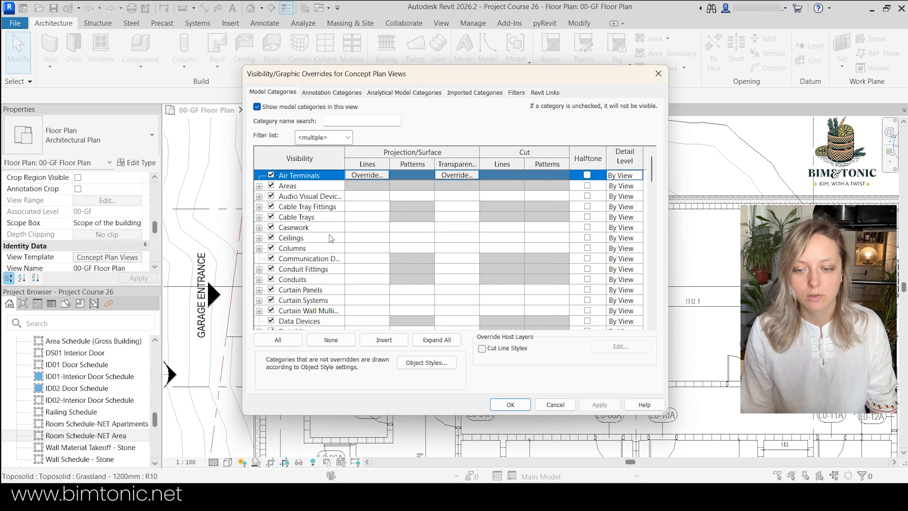
left_click(320, 237)
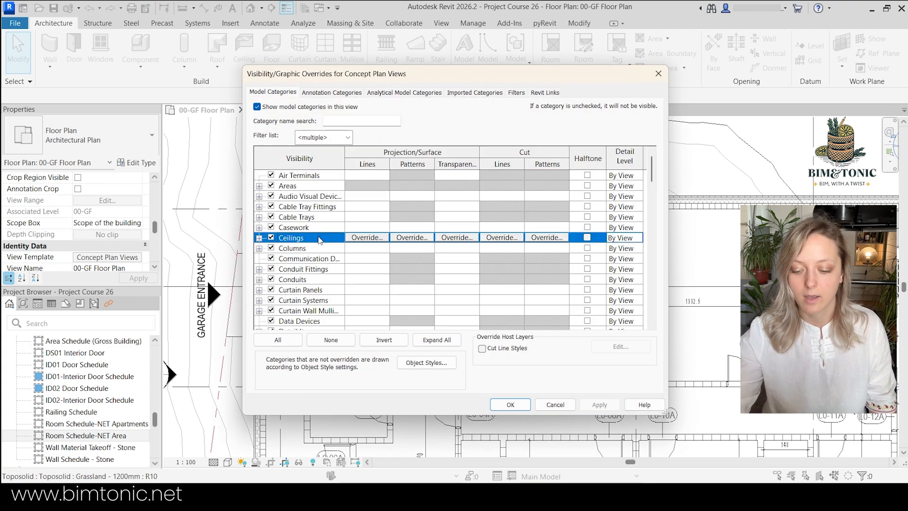
key("r")
scroll(323, 262, "down", 1)
scroll(261, 318, "down", 1)
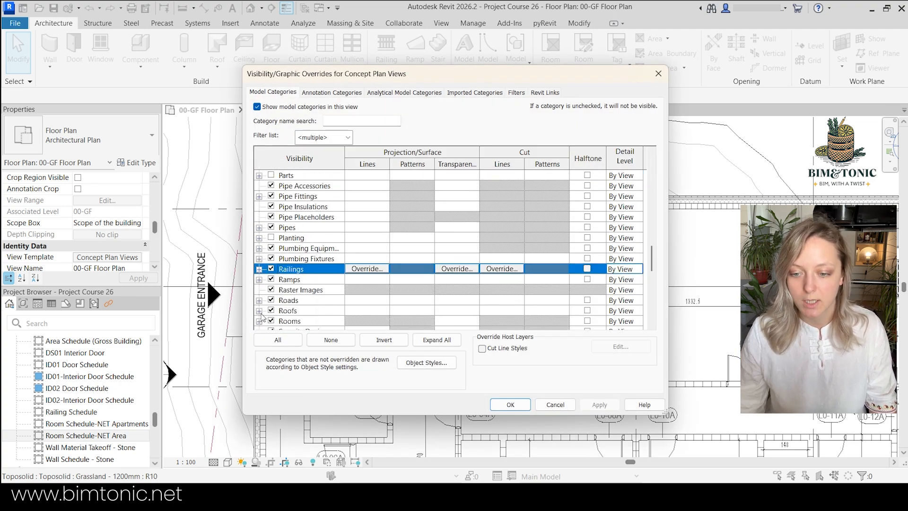
left_click(259, 321)
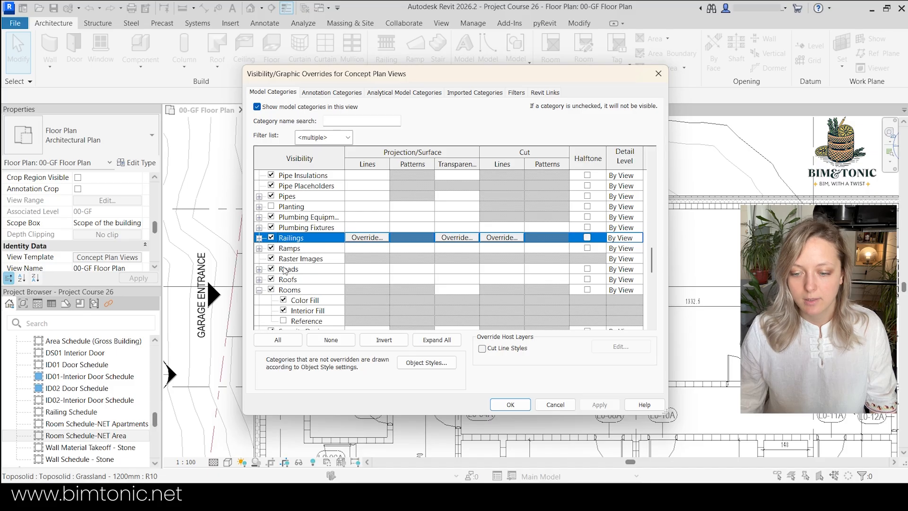
- Turn on the Reference subcategory of Rooms in the template's overrides and apply it to the view
scroll(301, 311, "down", 1)
left_click(316, 290)
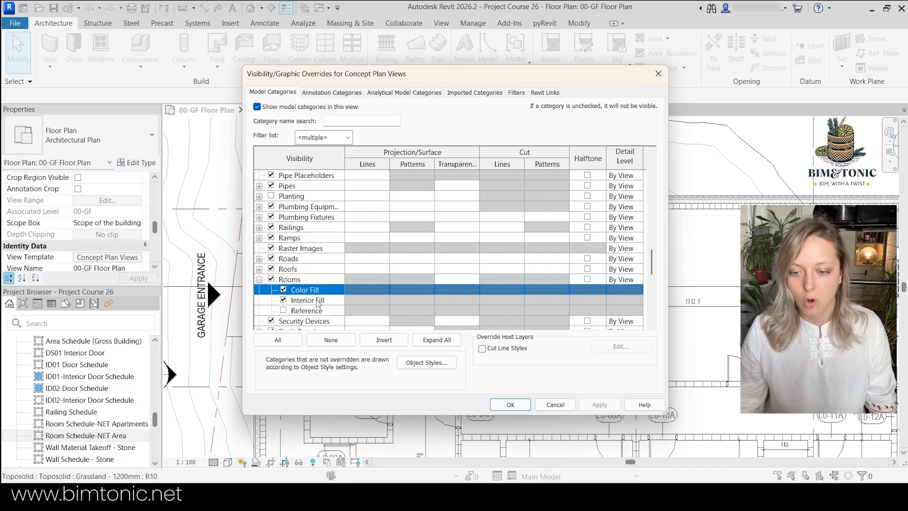
left_click(318, 301)
left_click(320, 311)
mouse_move(506, 79)
left_mouse_down()
mouse_move(722, 87)
mouse_move(721, 95)
mouse_move(515, 79)
left_mouse_up()
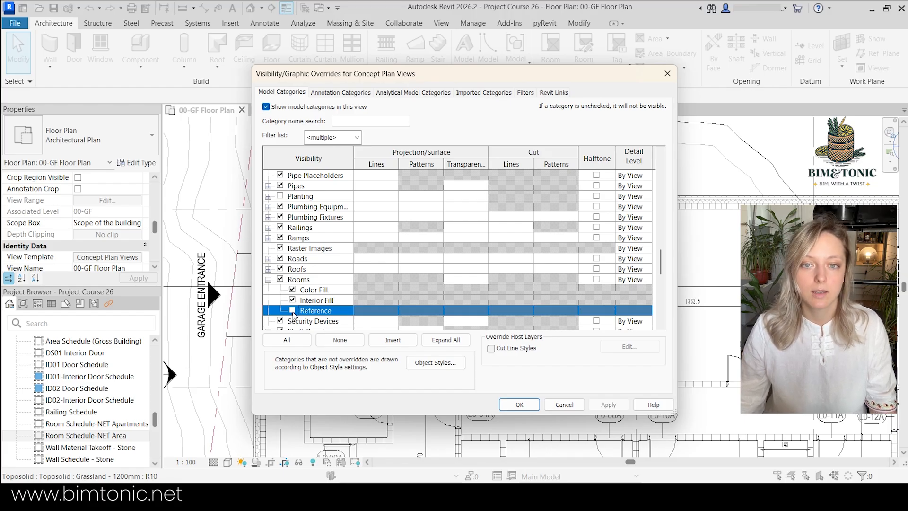
left_click(293, 310)
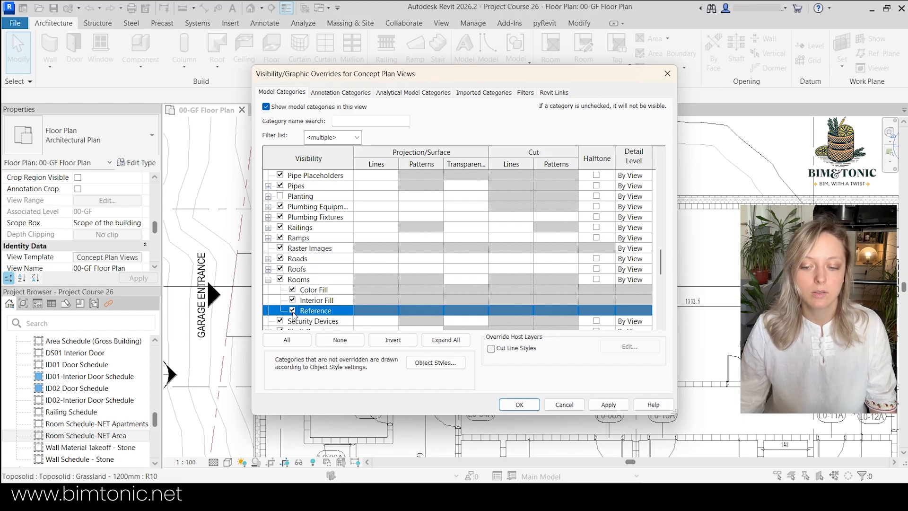
left_click(509, 406)
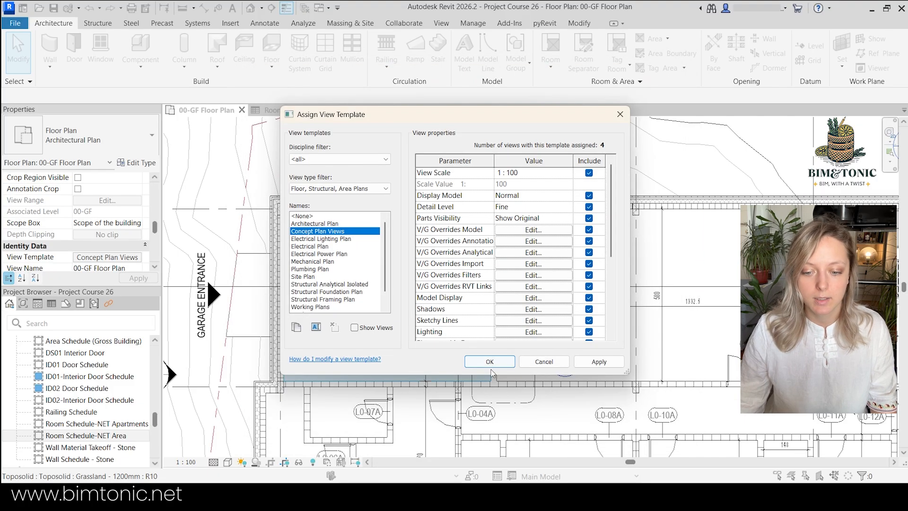
left_click(491, 366)
left_click(492, 370)
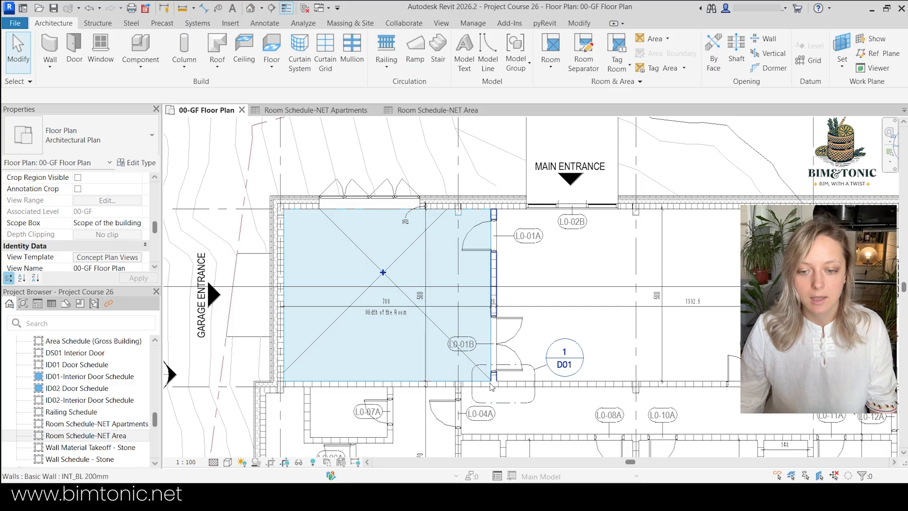
- Select the untagged Gym room by its reference cross, then clear the selection
scroll(421, 263, "up", 1)
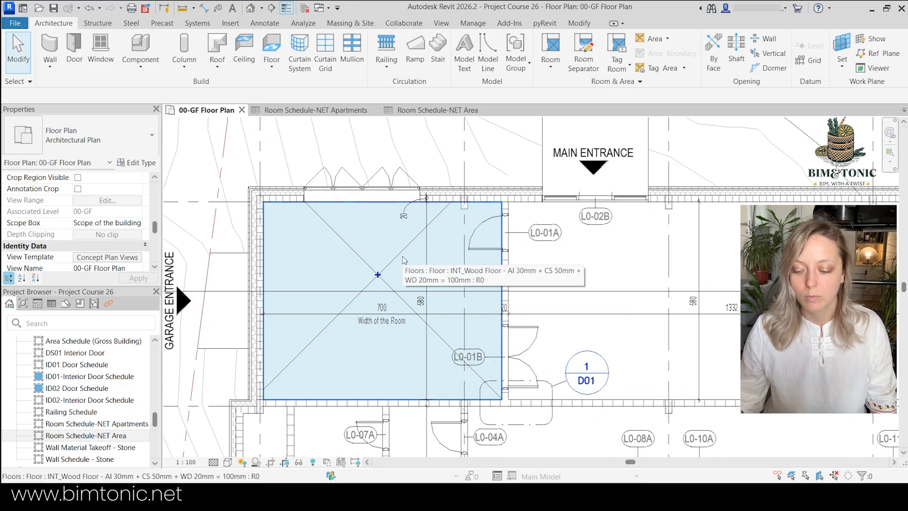
key("Tab")
left_click(396, 256)
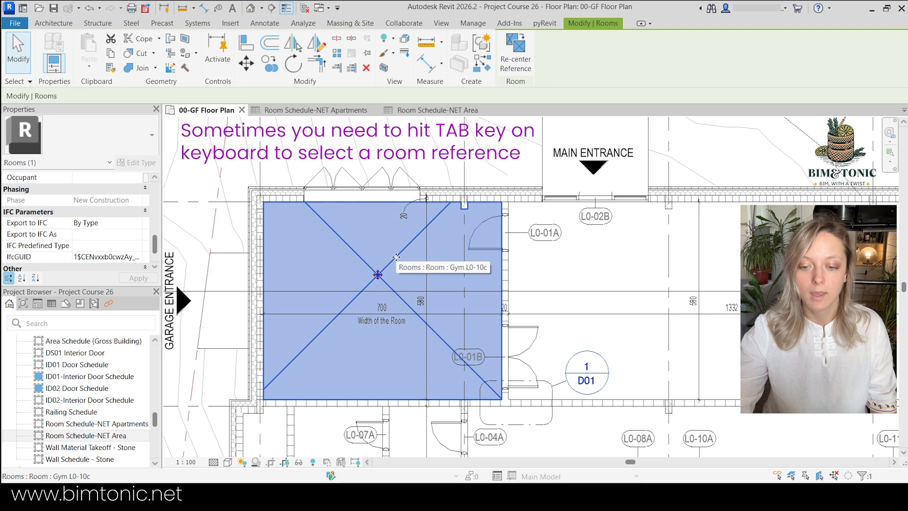
key("Escape")
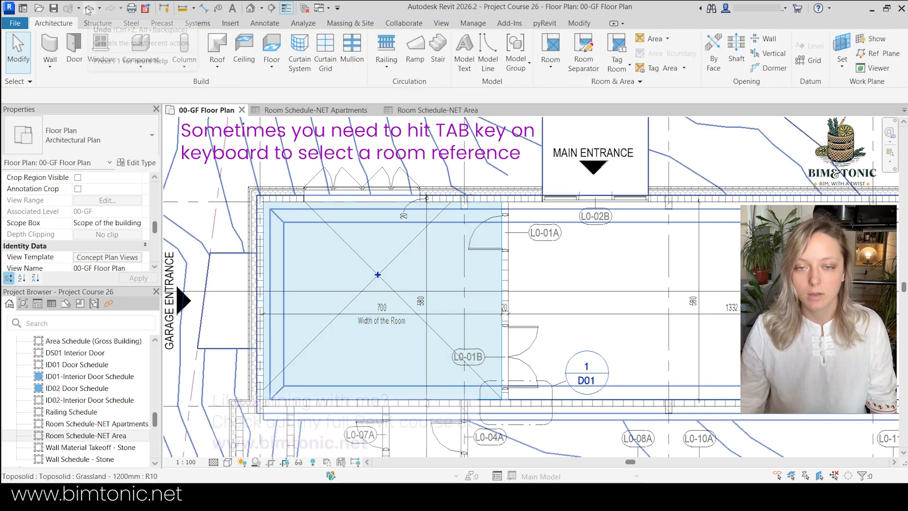
- Tag the Gym room with a Room Tag placed beside its reference cross, toward the garage entrance
left_click(334, 238)
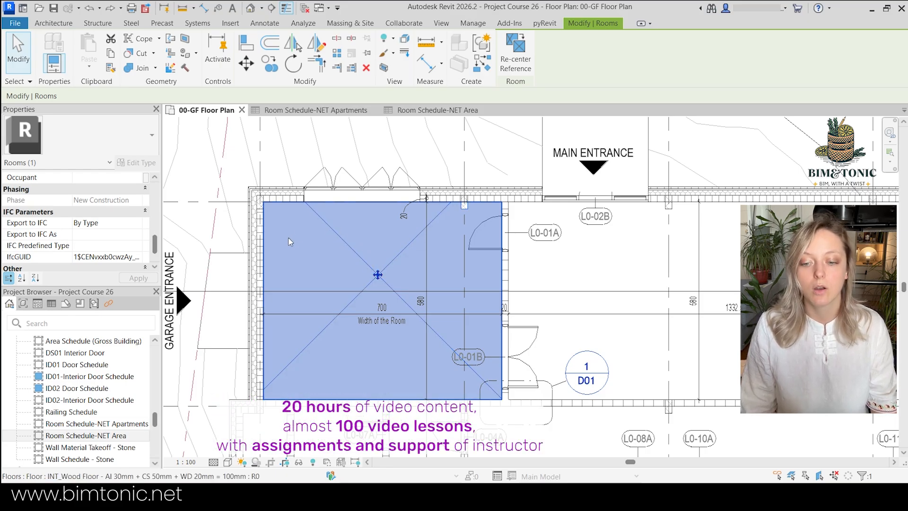
key("r")
key("t")
left_click(278, 22)
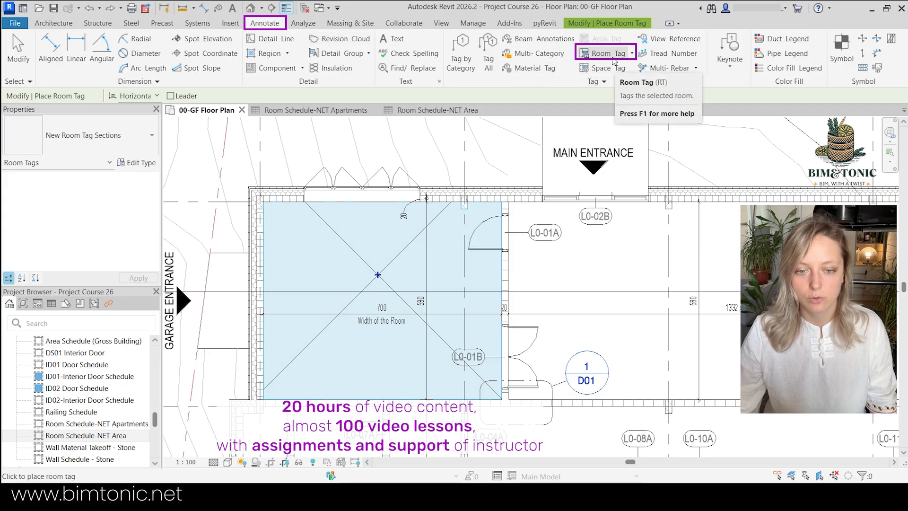
left_click(315, 253)
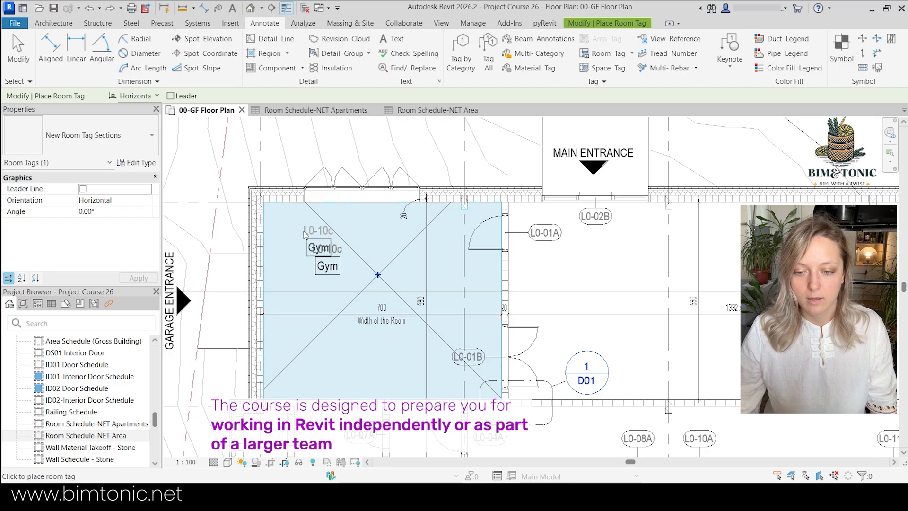
key("Escape")
key("Escape")
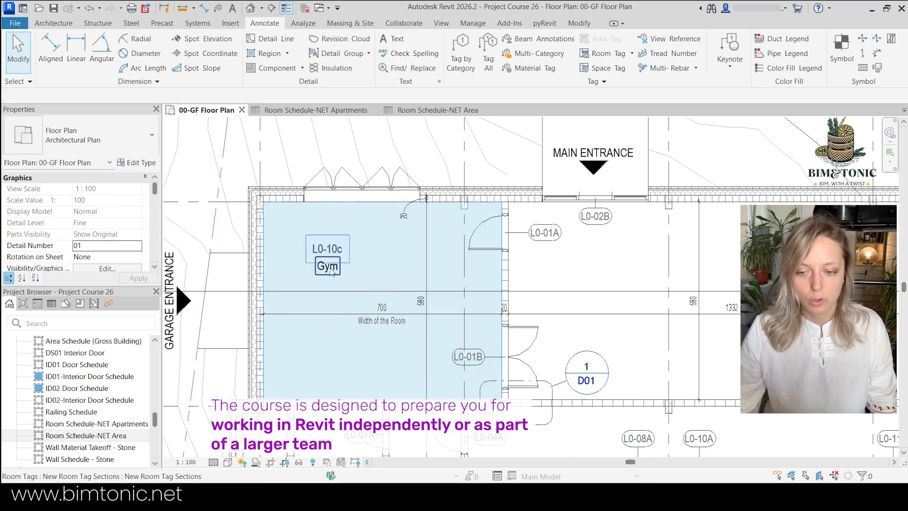
- Select the Gym tag's host room and set the room number to 01A
left_click(331, 270)
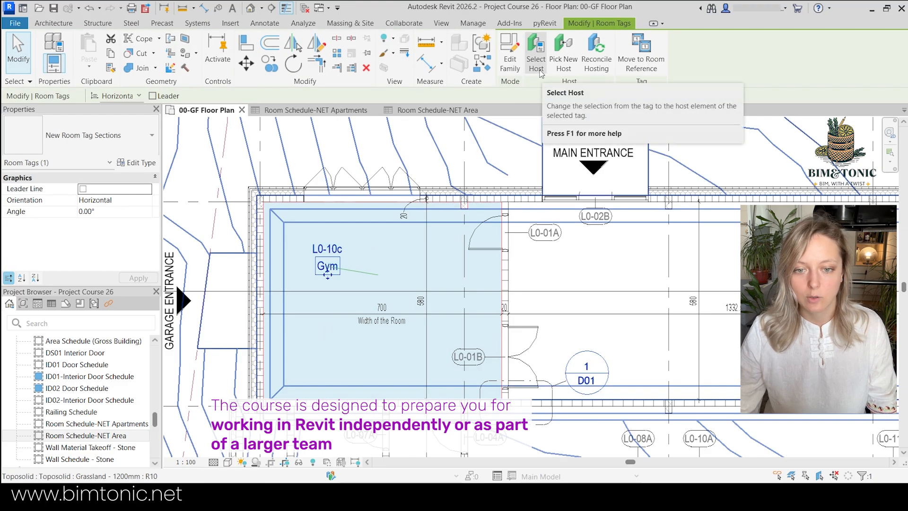
left_click(540, 71)
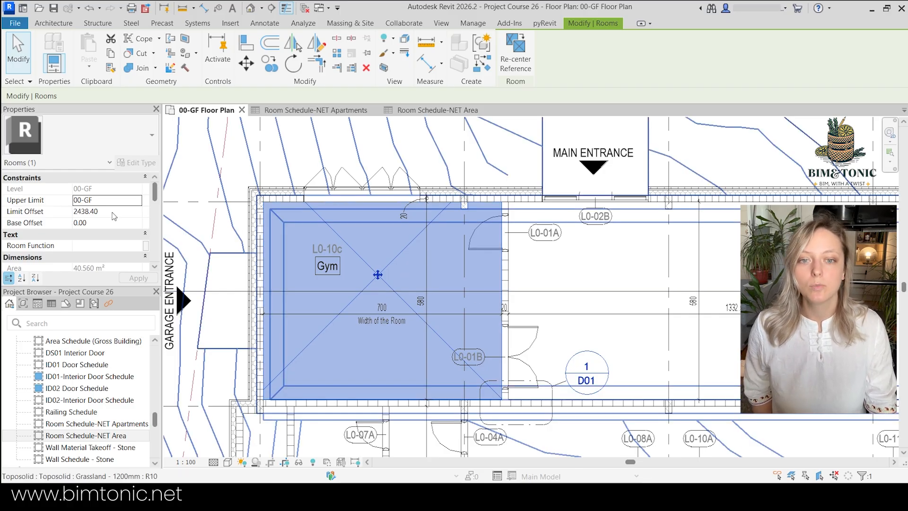
scroll(93, 226, "down", 5)
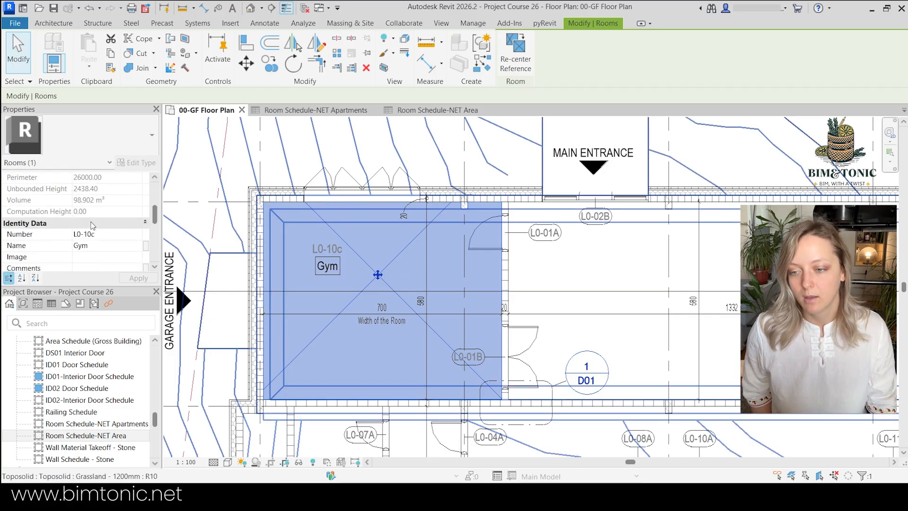
left_click(115, 239)
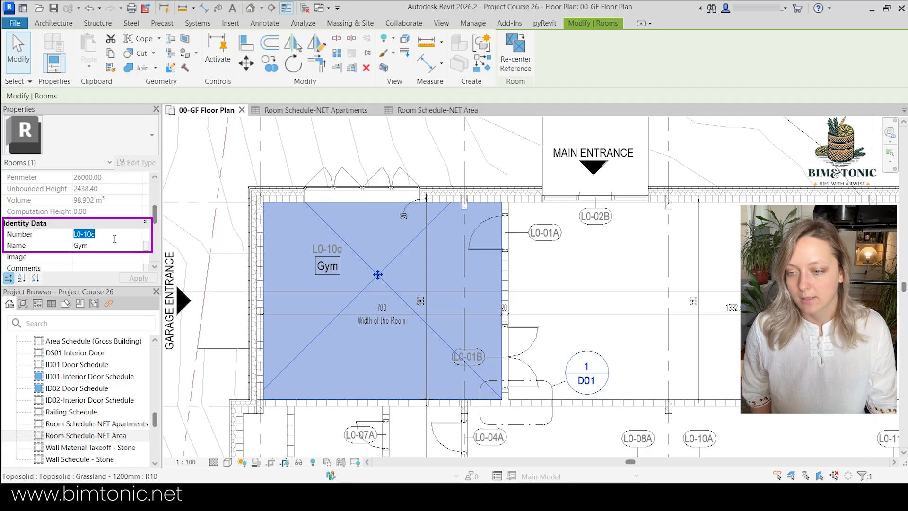
type("0")
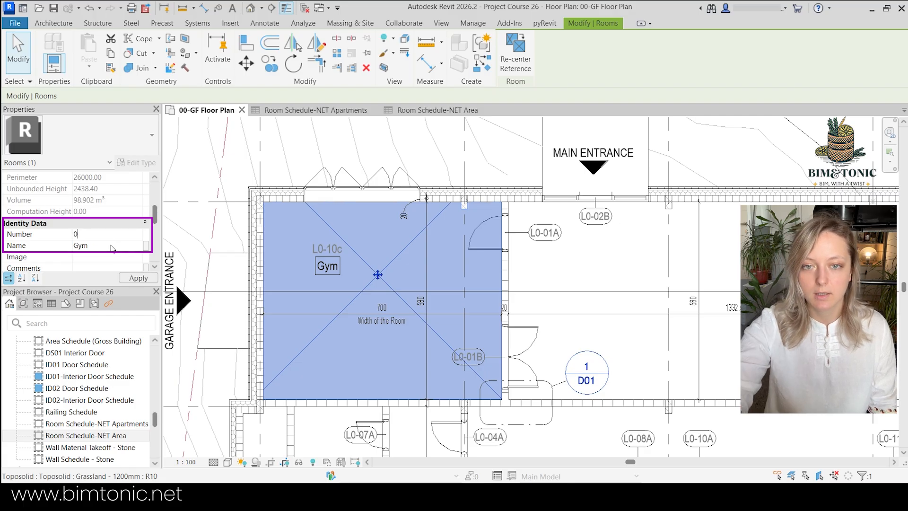
type("1A")
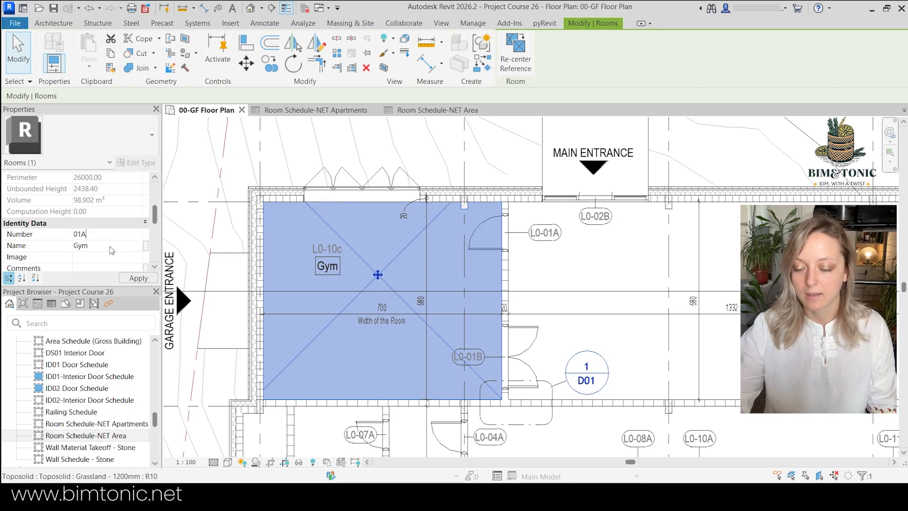
- Review the Gym room's remaining identity data, from name, occupancy and department to the base, ceiling, wall and floor finishes
left_click(110, 246)
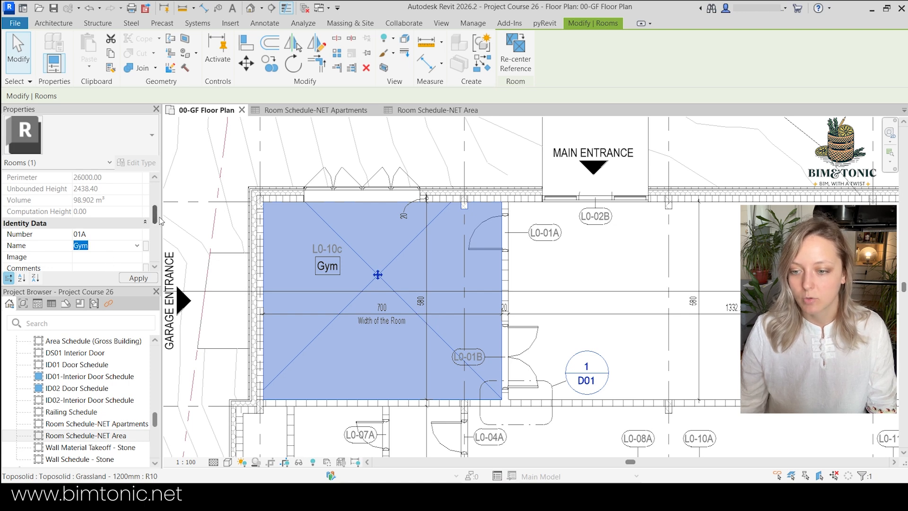
left_click_drag(154, 216, 155, 228)
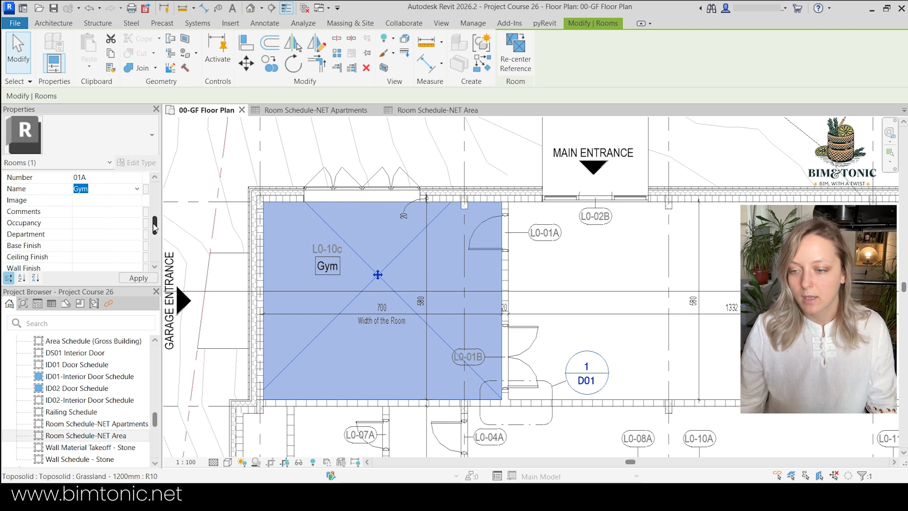
left_click(106, 235)
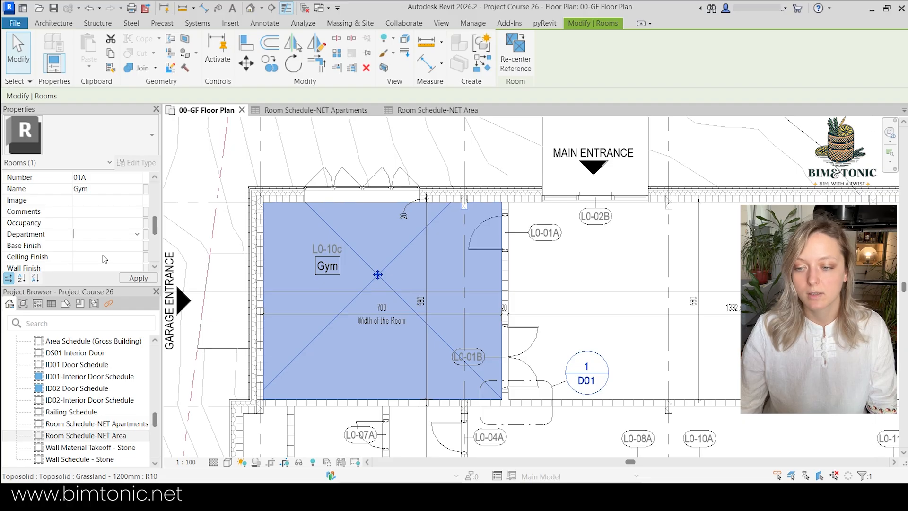
scroll(97, 247, "down", 1)
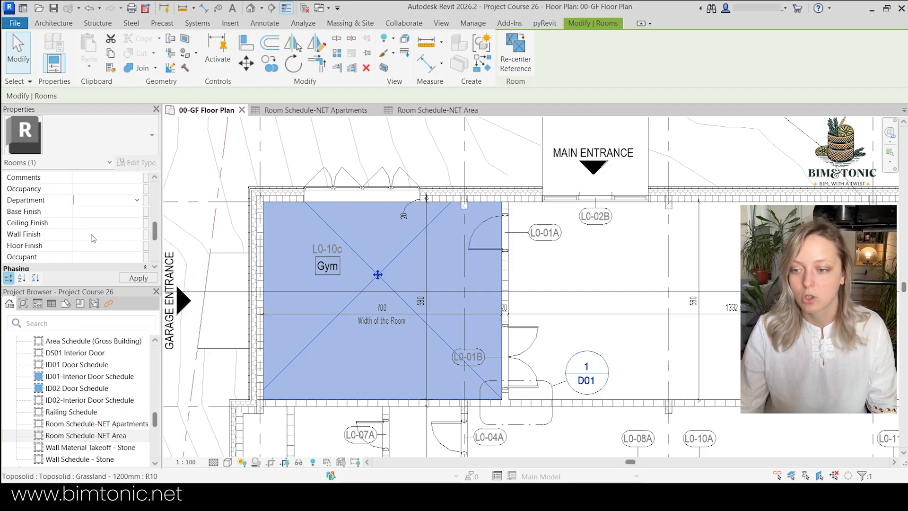
scroll(93, 239, "up", 1)
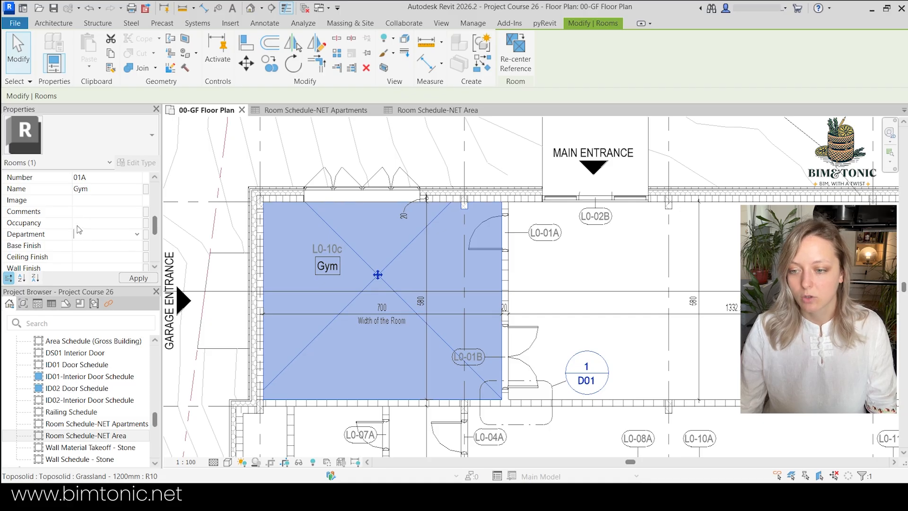
scroll(79, 230, "down", 1)
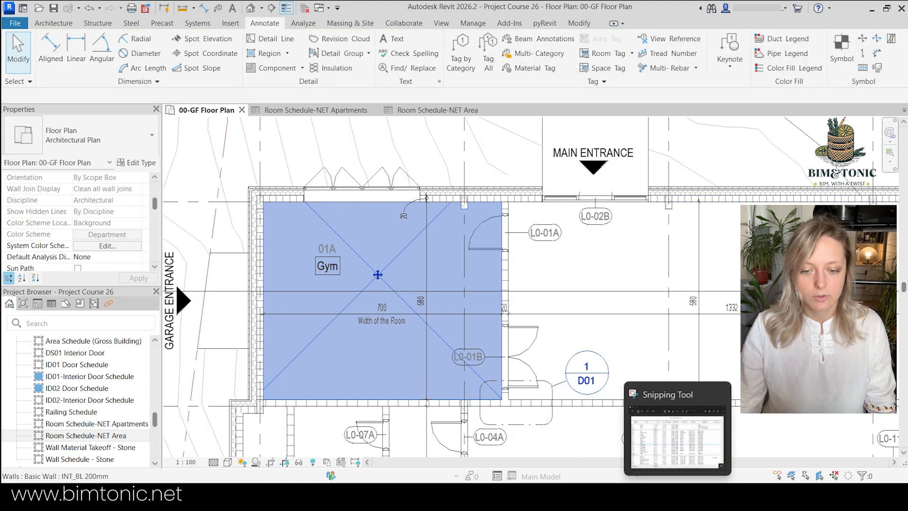
- Switch to Snipping Tool and examine the enlarged Room Schedule-NET Area capture for the rooms' finishes, departments and functions
left_click(677, 495)
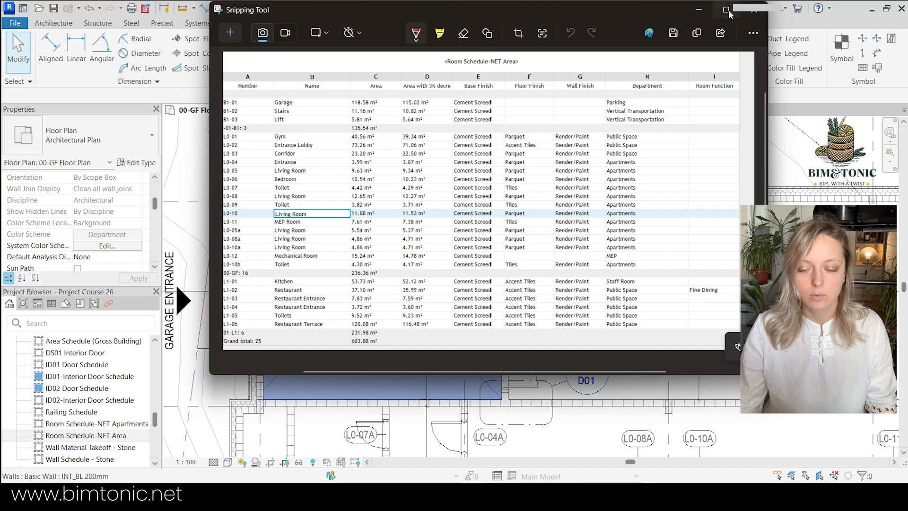
left_click(727, 10)
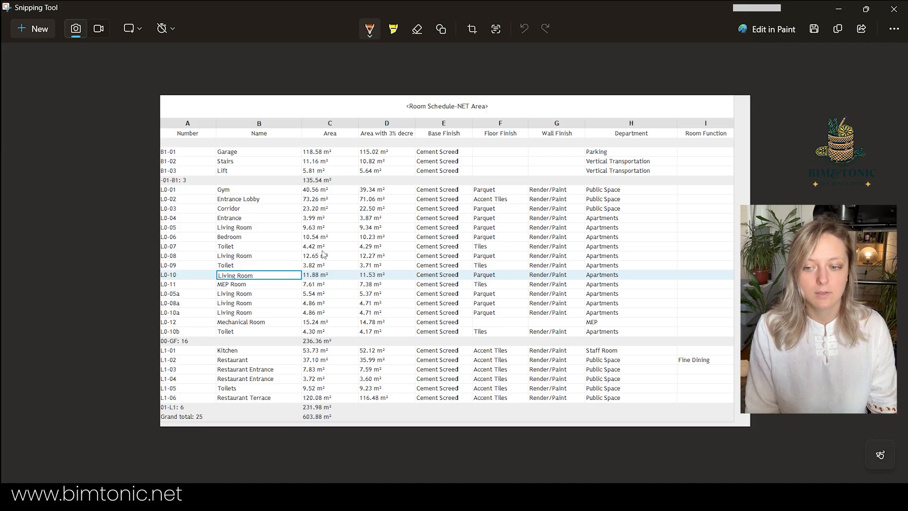
left_click(841, 10)
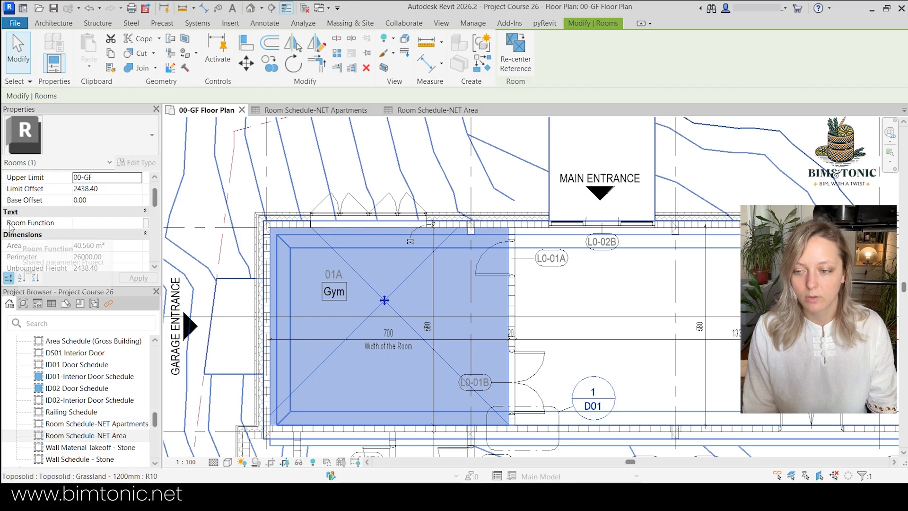
- Set the Gym room's Base Finish to Cement Screed in its identity data
mouse_move(59, 223)
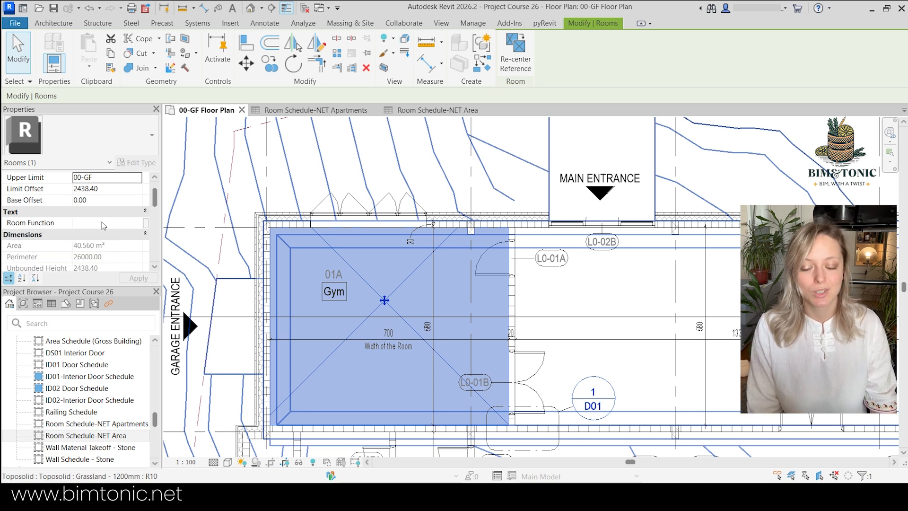
scroll(104, 225, "down", 3)
scroll(111, 255, "down", 1)
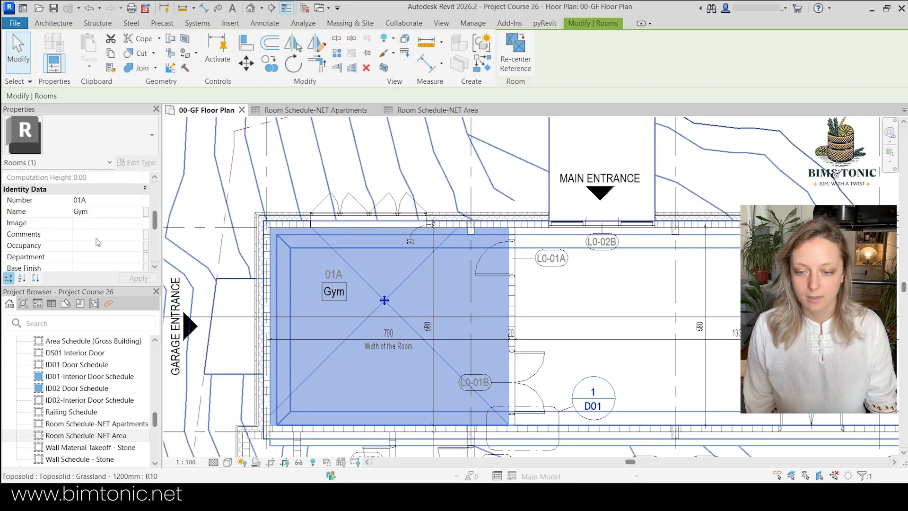
scroll(98, 242, "down", 1)
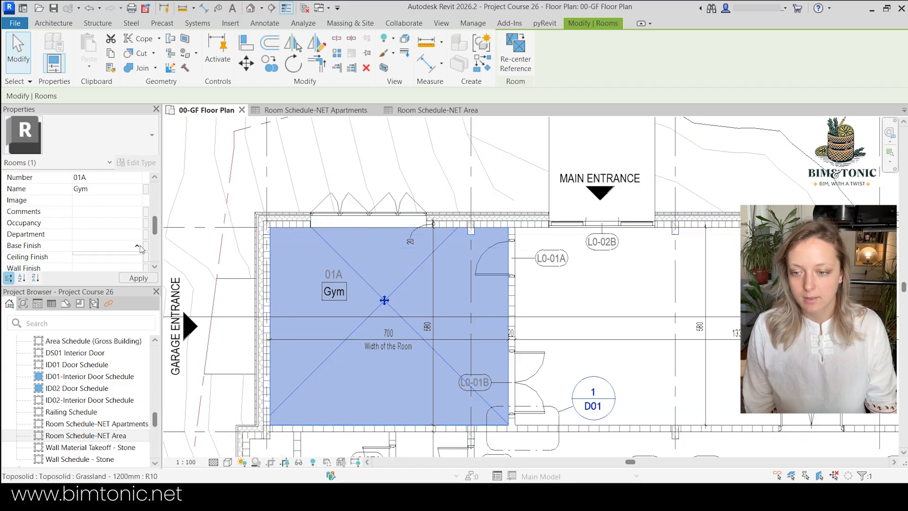
left_click(140, 246)
left_click(101, 247)
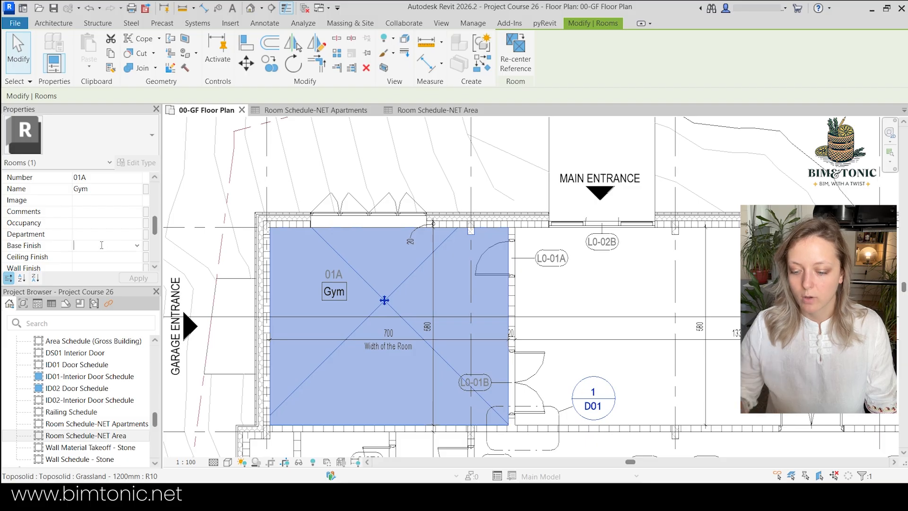
type("Ce")
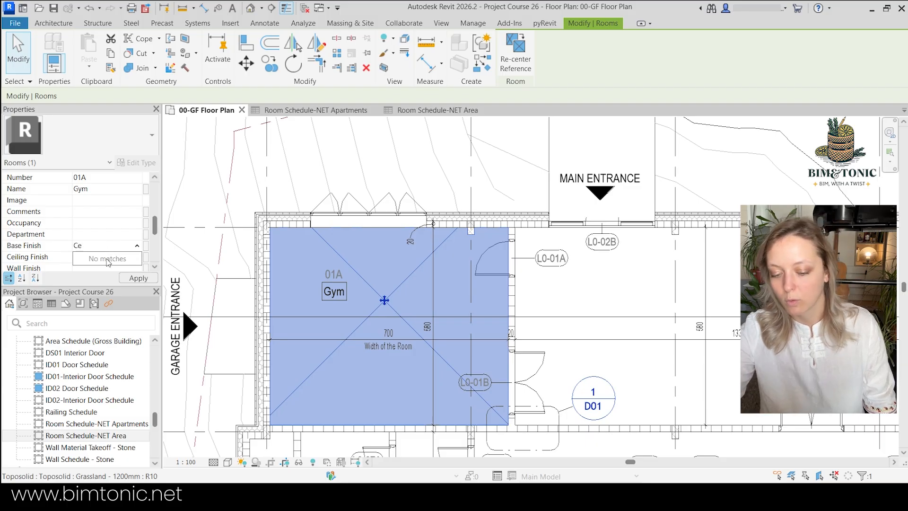
type("ment Screed")
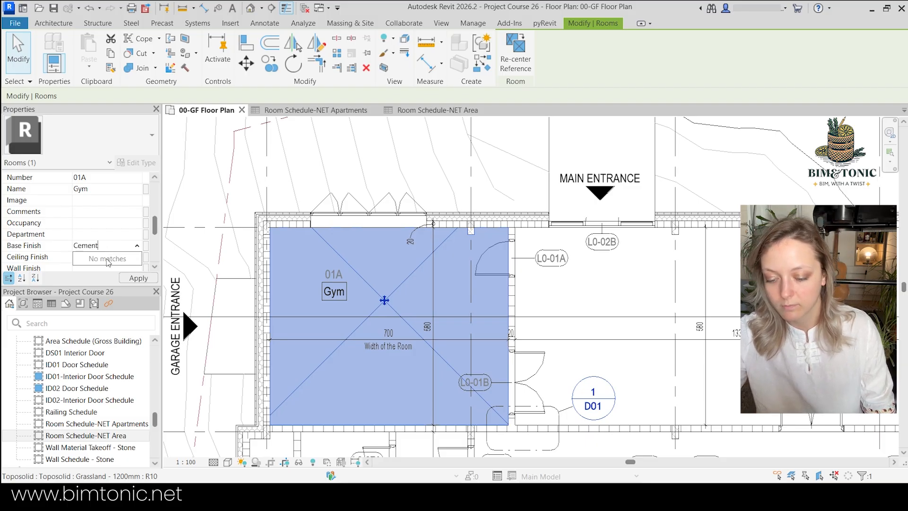
key("Tab")
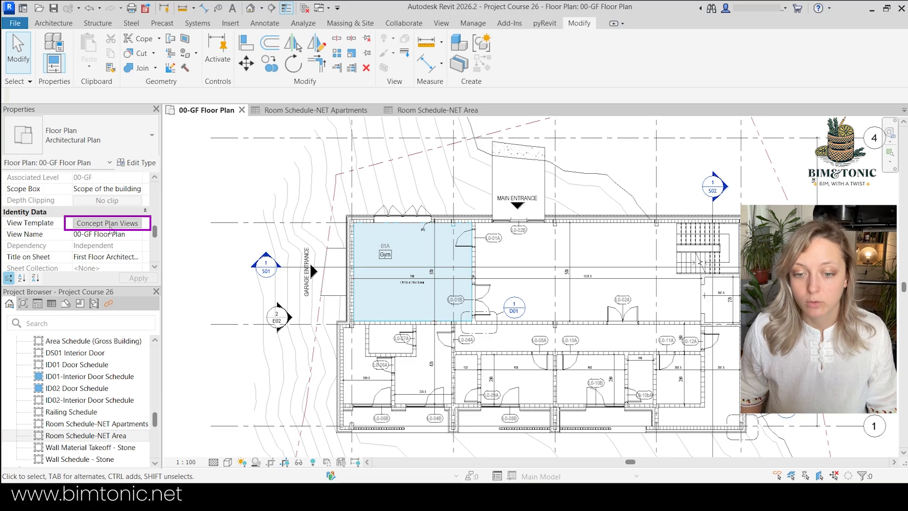
- Make room references visible through the Concept Plan Views template by enabling the Reference subcategory of Rooms in its model overrides
left_click(109, 226)
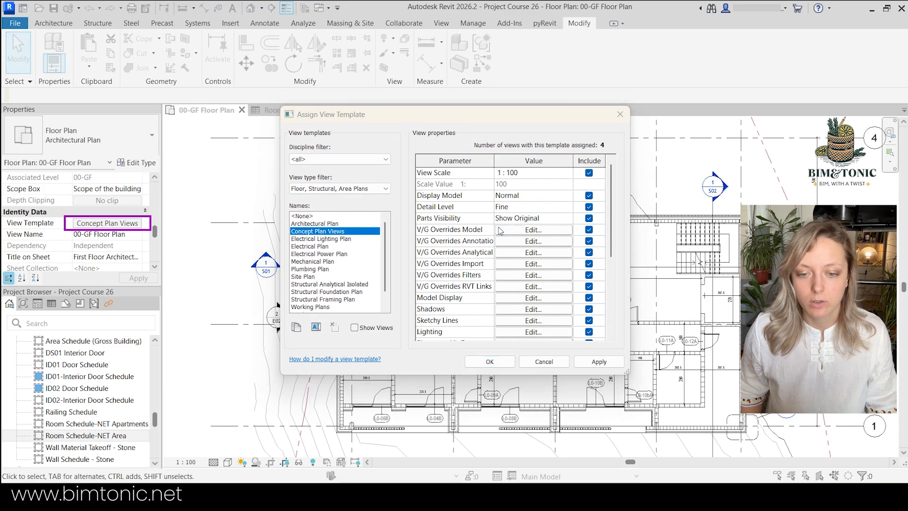
left_click(531, 242)
left_click(318, 261)
key("r")
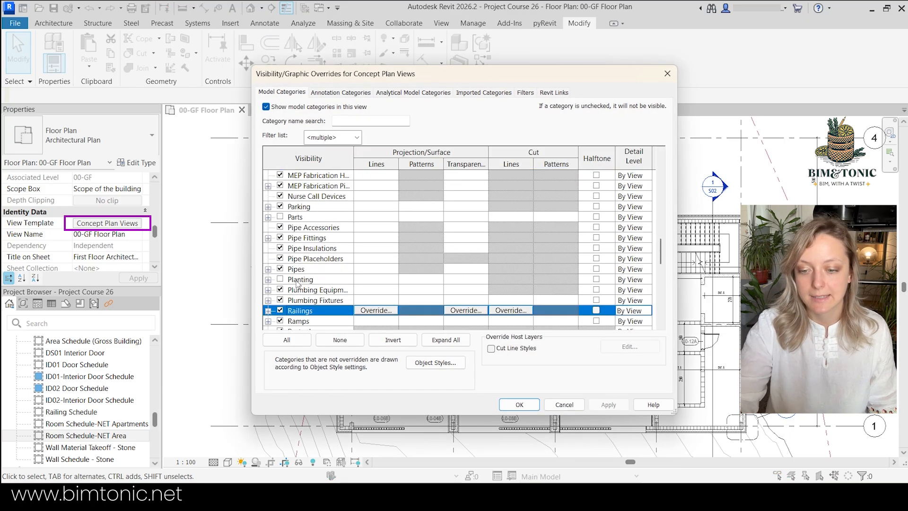
scroll(286, 295, "down", 2)
left_click(268, 310)
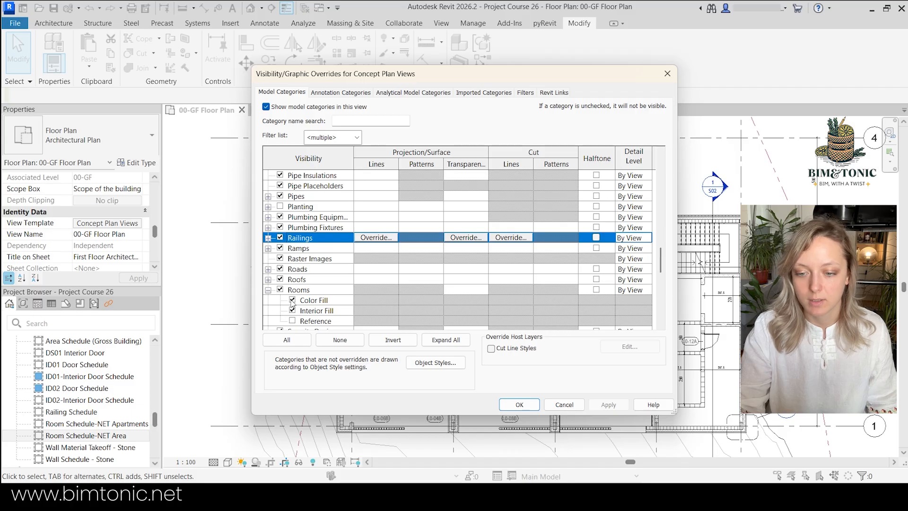
left_click(293, 321)
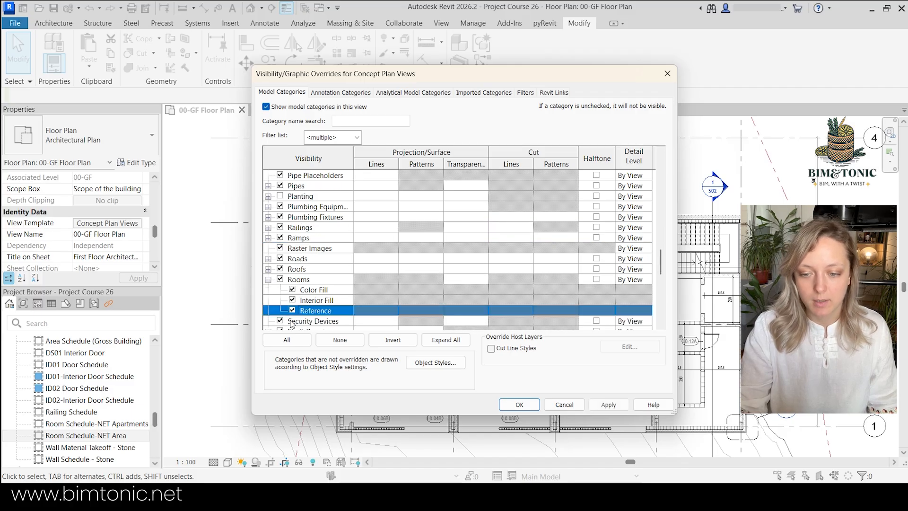
left_click(519, 404)
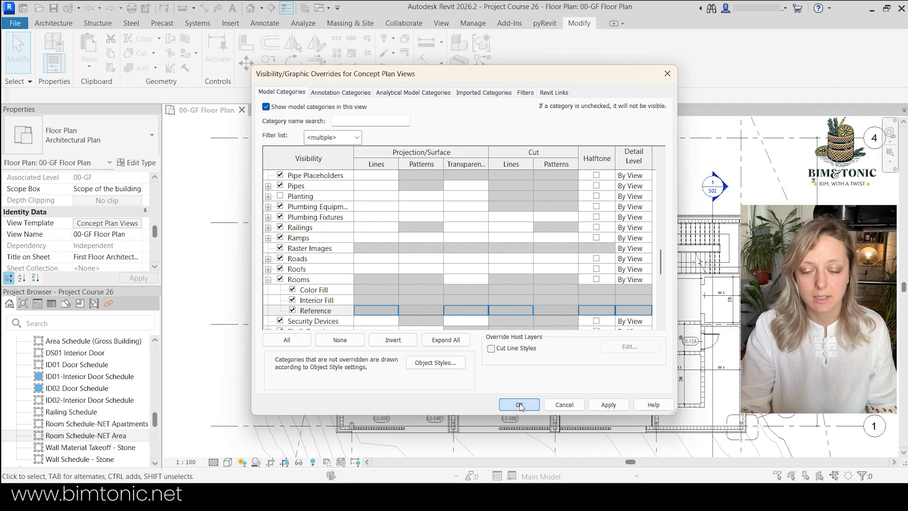
left_click(497, 362)
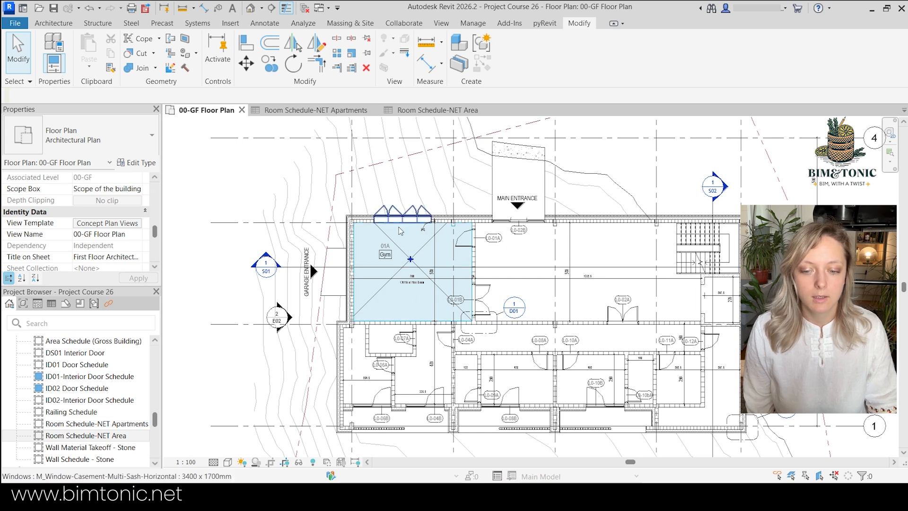
- Preview the ground floor plan for printing to check whether the room reference lines print, and close the preview
left_click(20, 25)
mouse_move(76, 249)
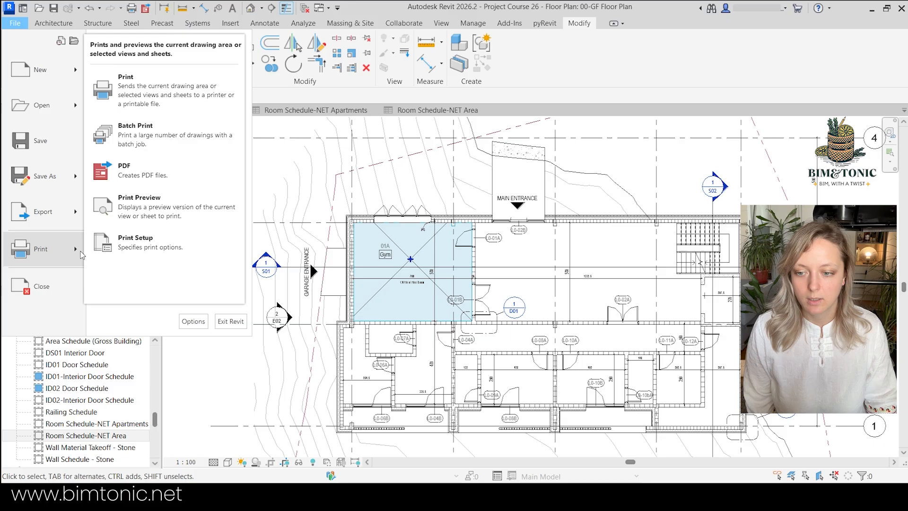
left_click(128, 211)
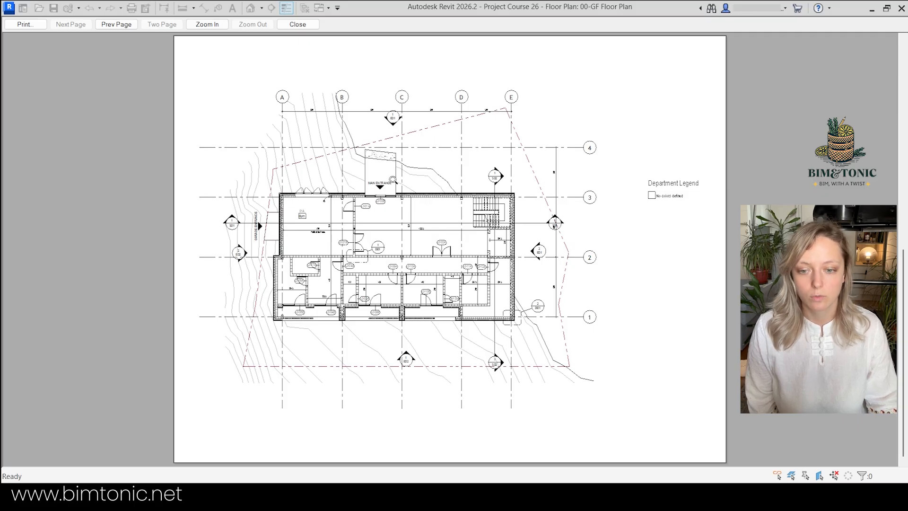
left_click(299, 24)
- Copy the Gym room from its reference cross into the large adjoining space by the main entrance
scroll(368, 229, "up", 3)
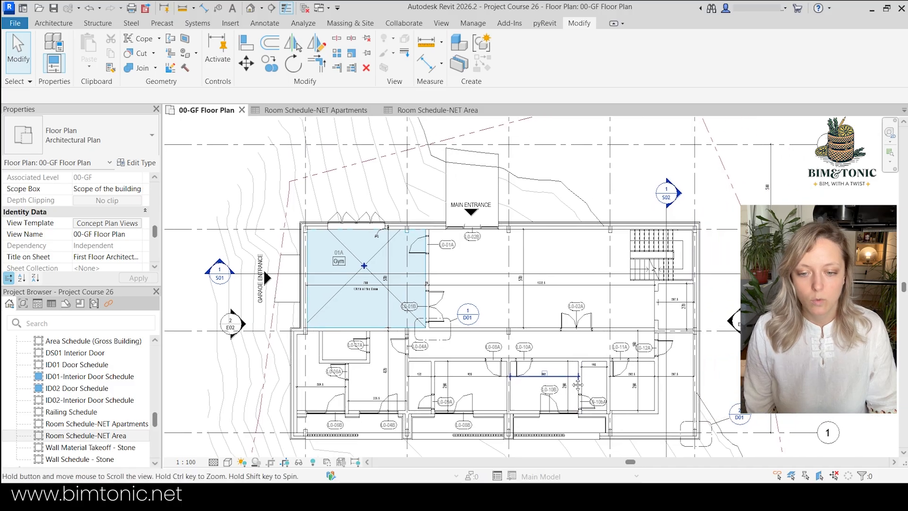
scroll(368, 229, "up", 2)
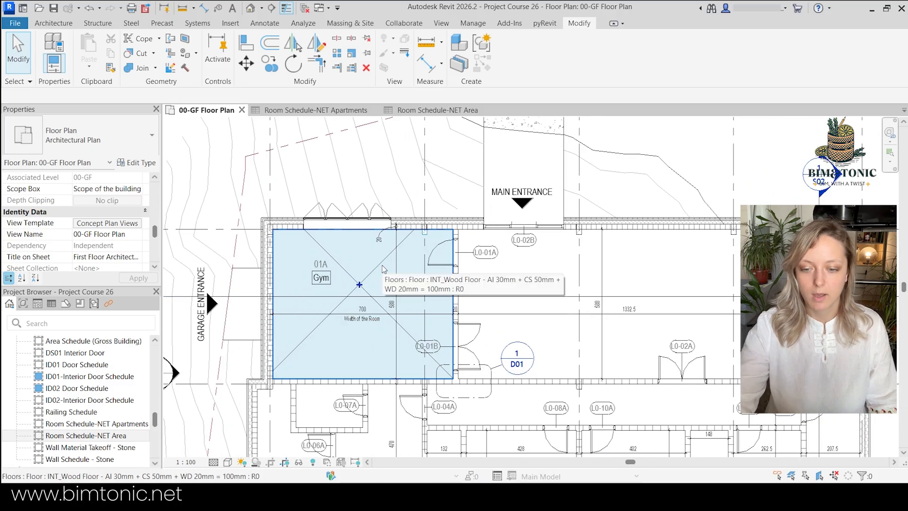
left_click(383, 268)
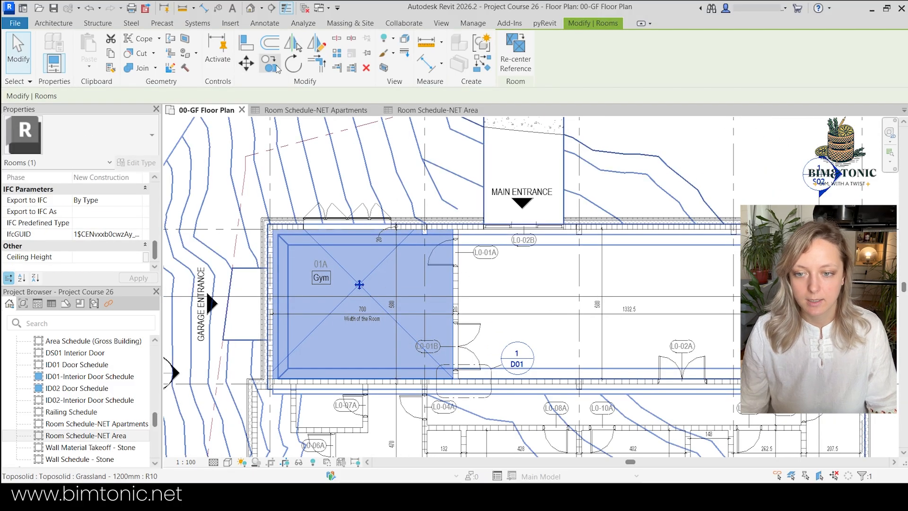
left_click(273, 65)
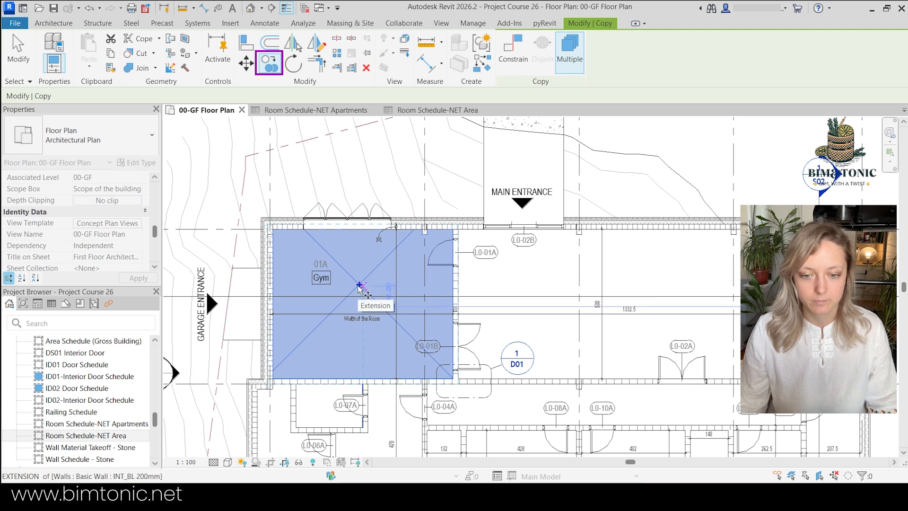
left_click(359, 285)
middle_click_drag(585, 285, 481, 291)
left_click(481, 291)
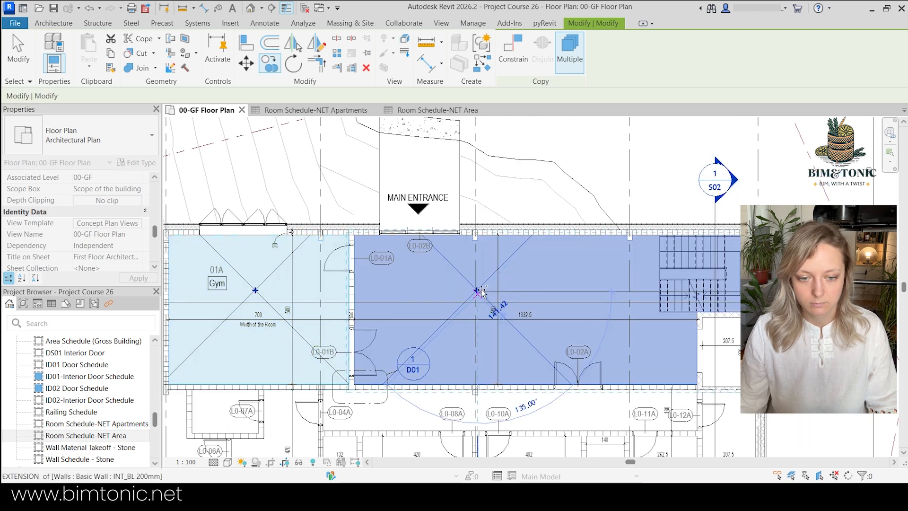
- Place another copy of the Gym room in the small room just below the staircase, and finish copying
scroll(481, 291, "down", 3)
left_click(668, 345)
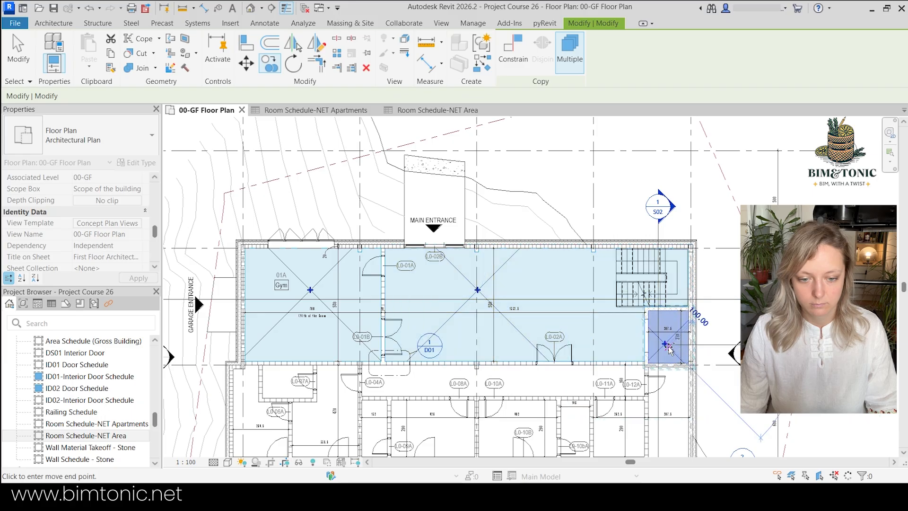
middle_click_drag(668, 345, 687, 245)
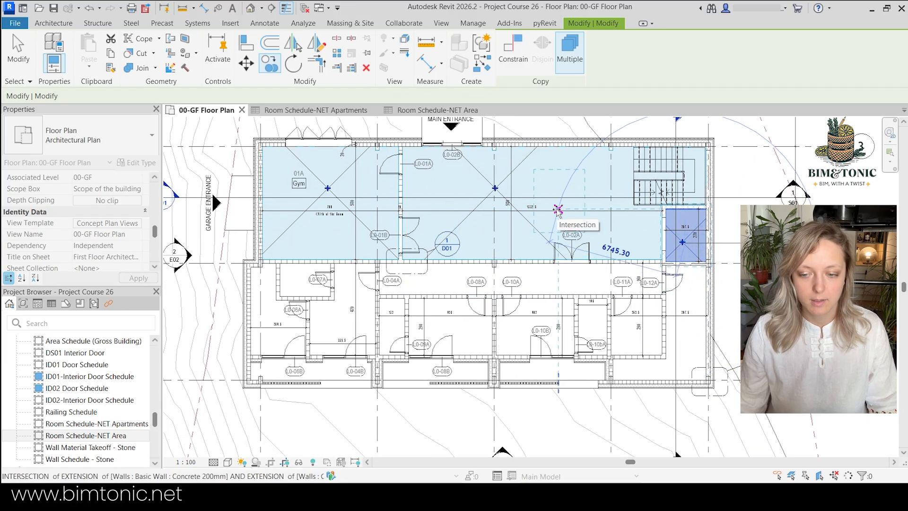
left_click(13, 41)
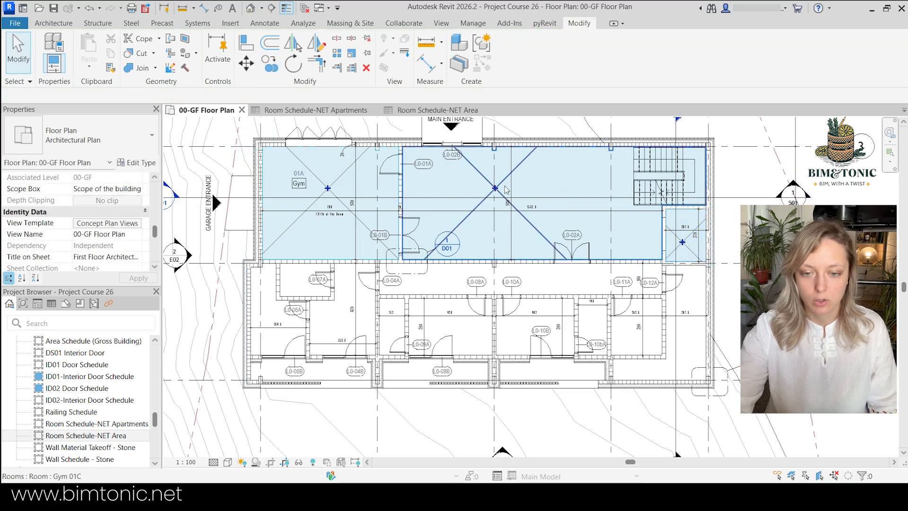
- Review the identity data of the large room by the main entrance and set its Number to 01B
left_click(506, 190)
scroll(90, 229, "up", 4)
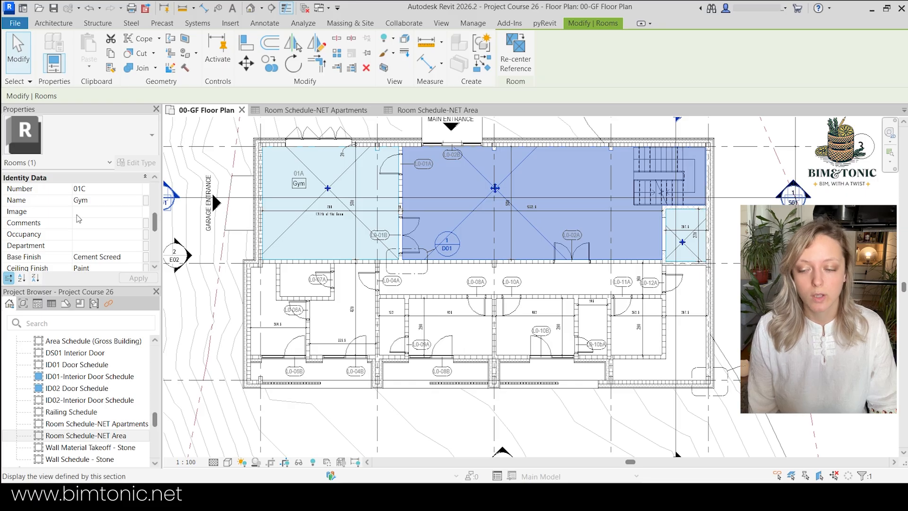
scroll(83, 232, "down", 2)
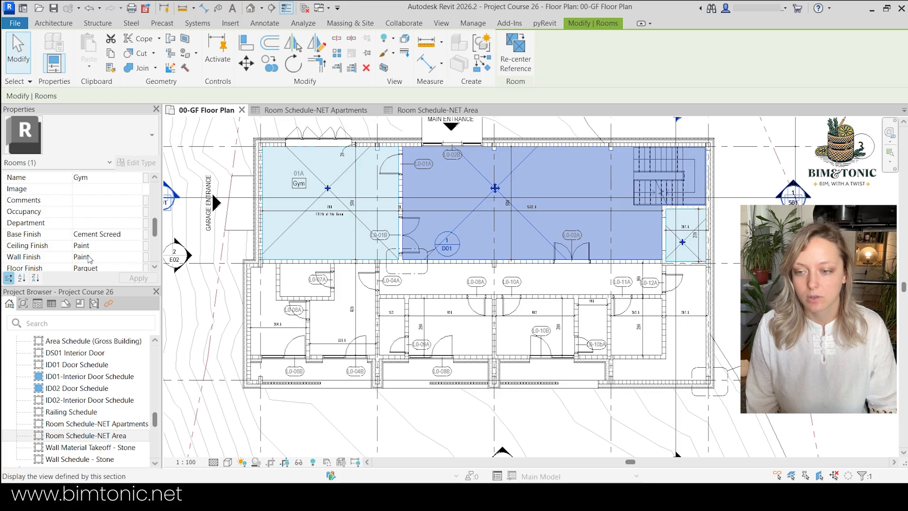
scroll(89, 256, "up", 2)
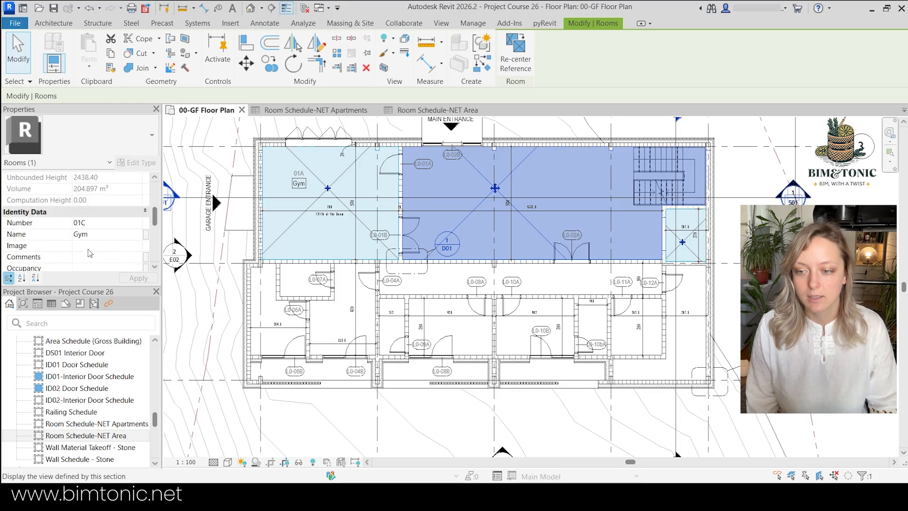
left_click(88, 223)
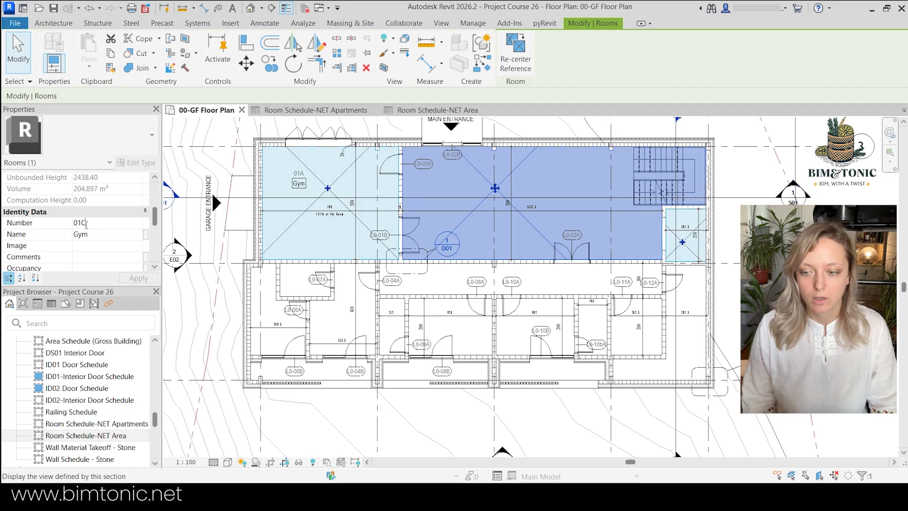
left_click_drag(88, 222, 83, 222)
type("B")
key("Return")
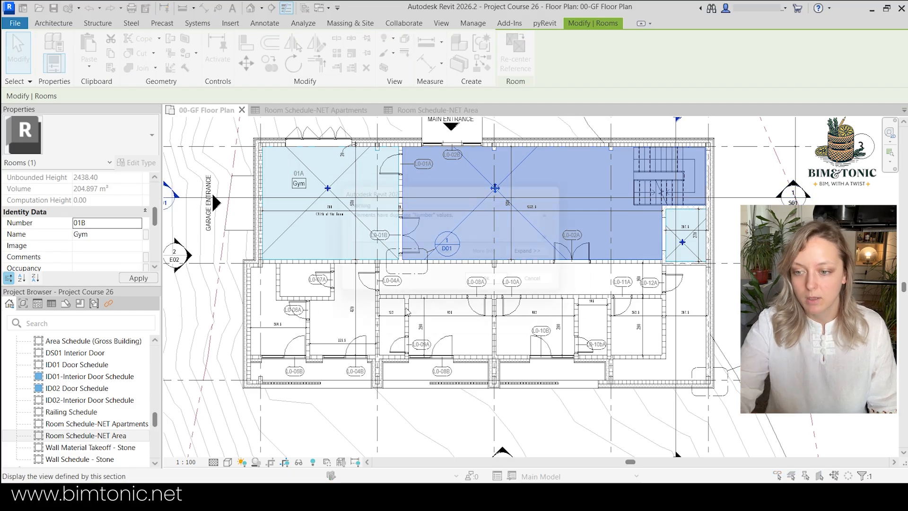
left_click(496, 287)
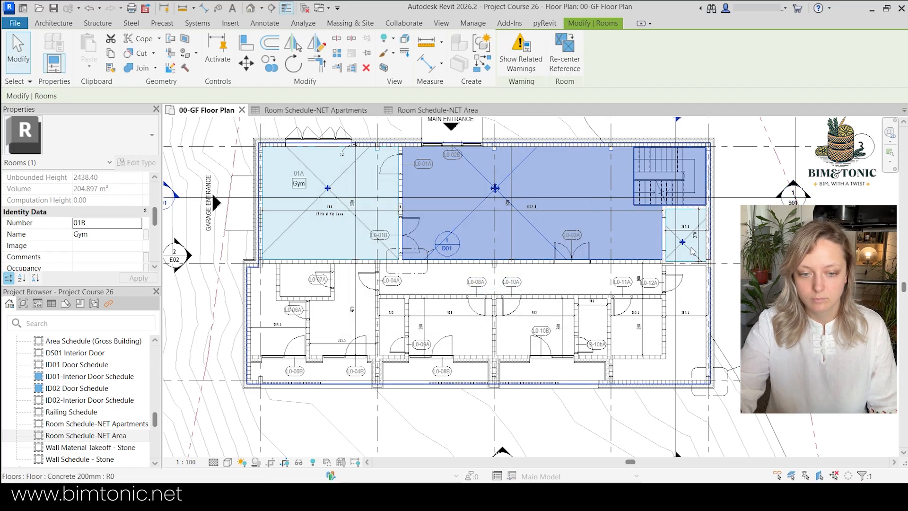
- Set the Number of the small room below the staircase to 01C
left_click(690, 247)
left_click(106, 224)
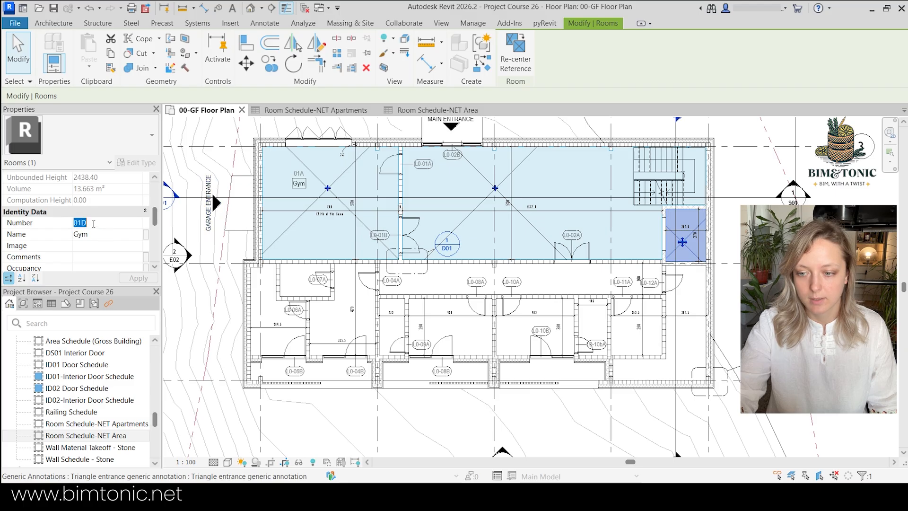
left_click(92, 223)
key("BackSpace")
type("C")
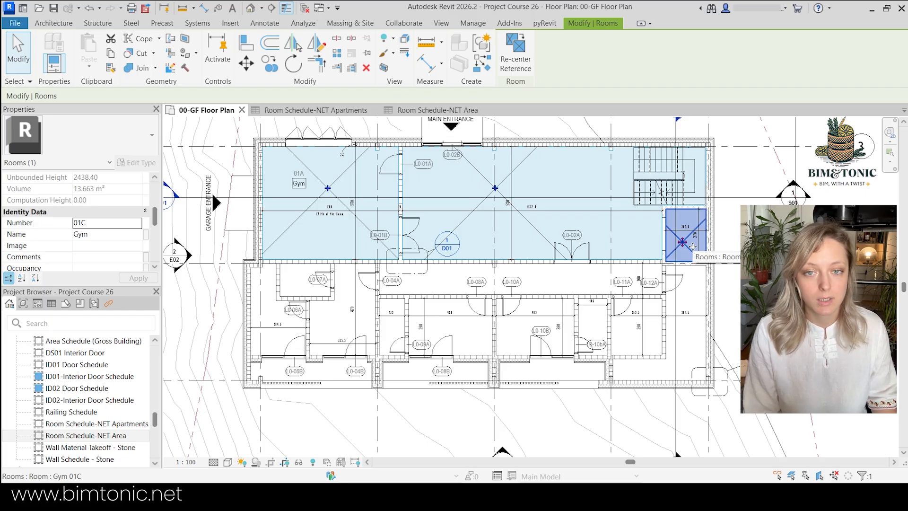
- Copy room 01C from its reference cross into the long corridor, the three spaces at doors L0-04A, L0-07A and L0-06A, and their shared terrace
key("c")
key("o")
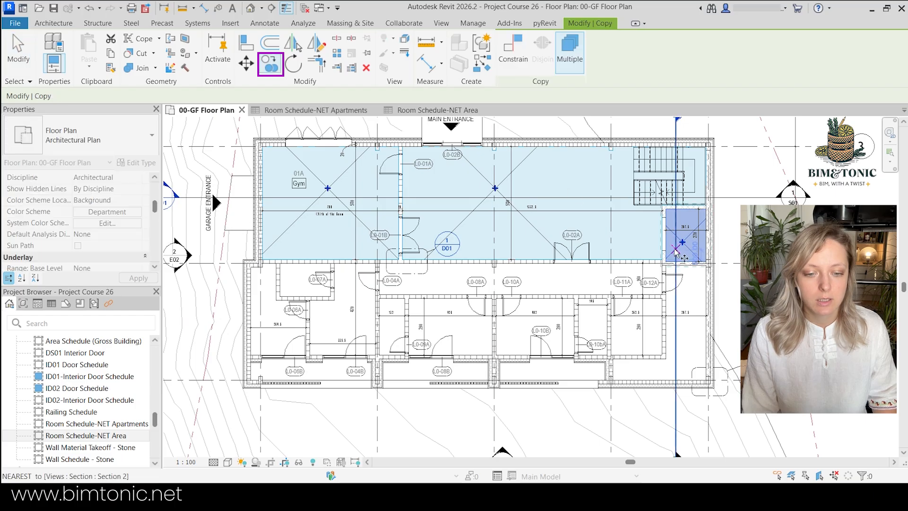
left_click(683, 241)
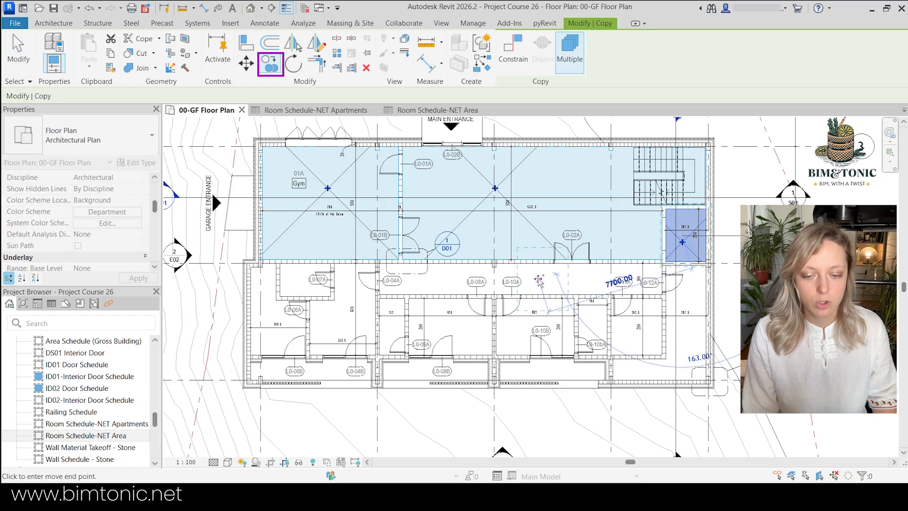
scroll(386, 292, "up", 1)
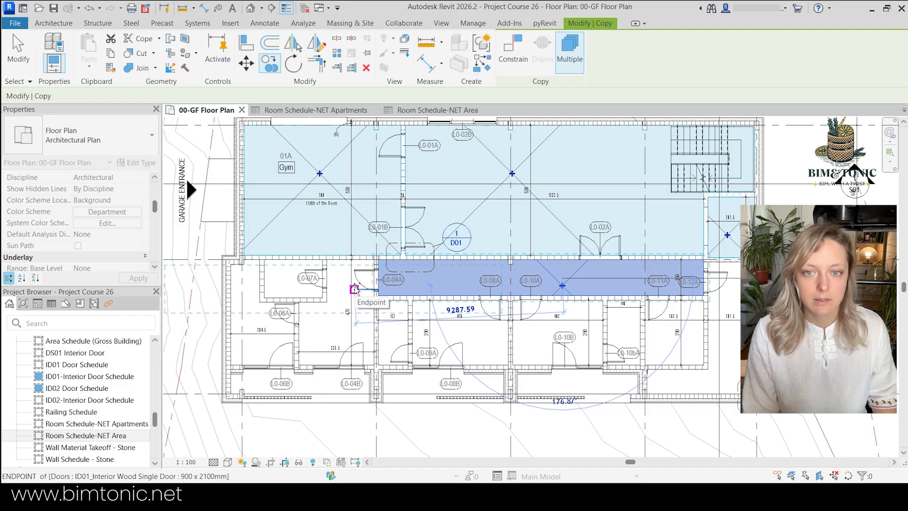
left_click(354, 289)
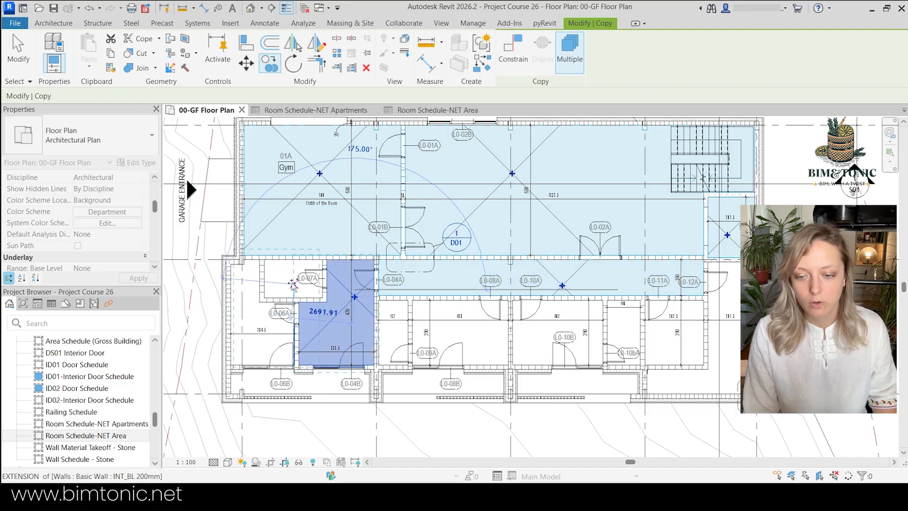
left_click(293, 284)
left_click(259, 318)
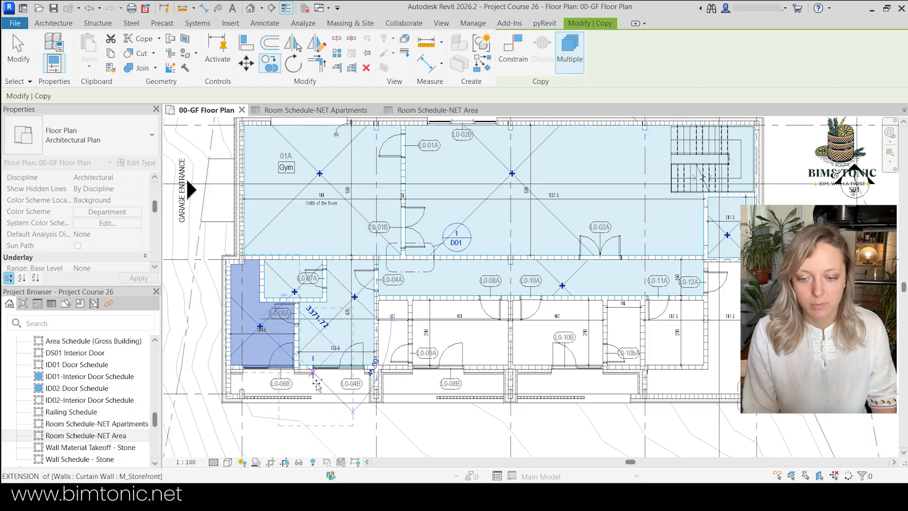
left_click(314, 376)
- Place further room copies in the narrow room at door L0-09A, the adjoining room at L0-08A, and the terrace at L0-08B
left_click(391, 326)
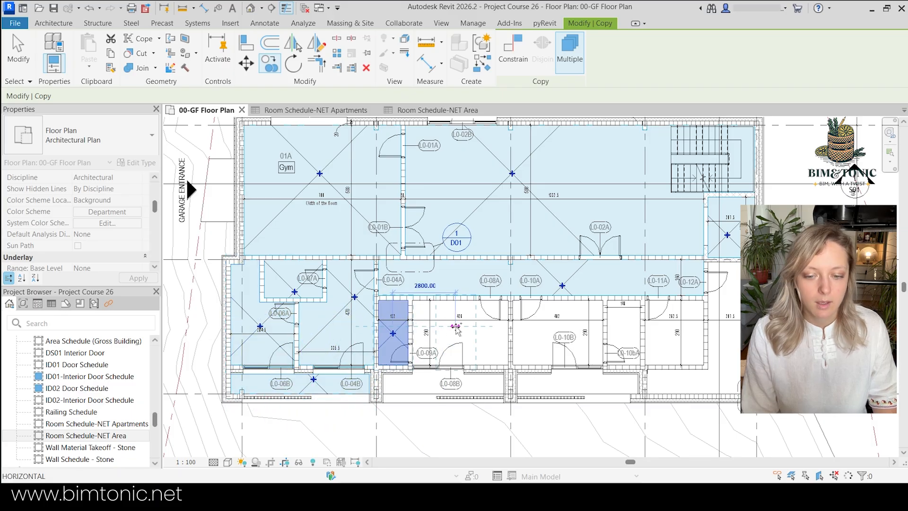
left_click(456, 326)
left_click(456, 384)
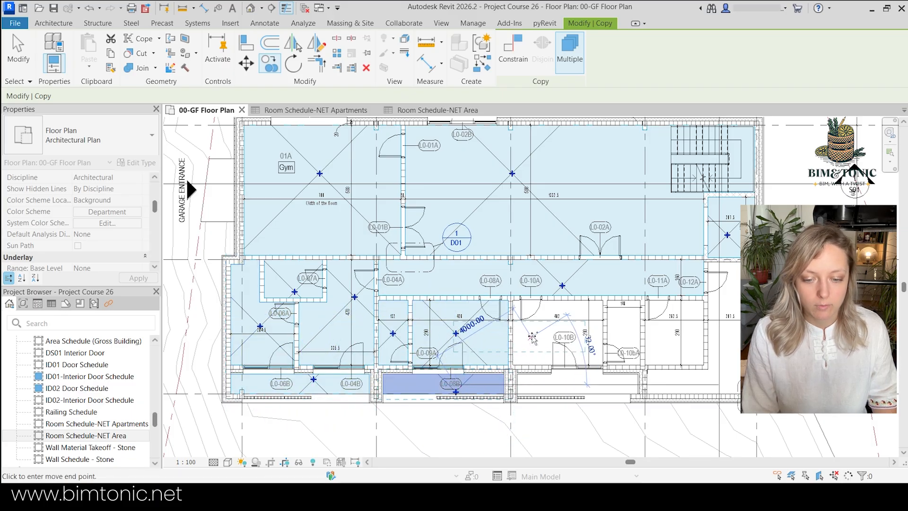
- Place room copies in the room at L0-10A, its terrace, the narrow room beside it, the room at L0-11A and the L-shaped space at L0-12A
left_click(532, 337)
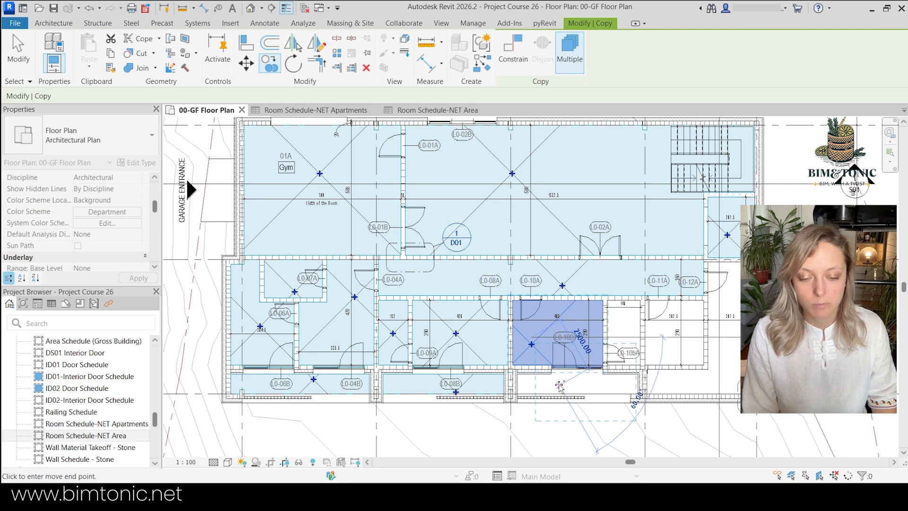
left_click(560, 385)
left_click(630, 337)
left_click(674, 337)
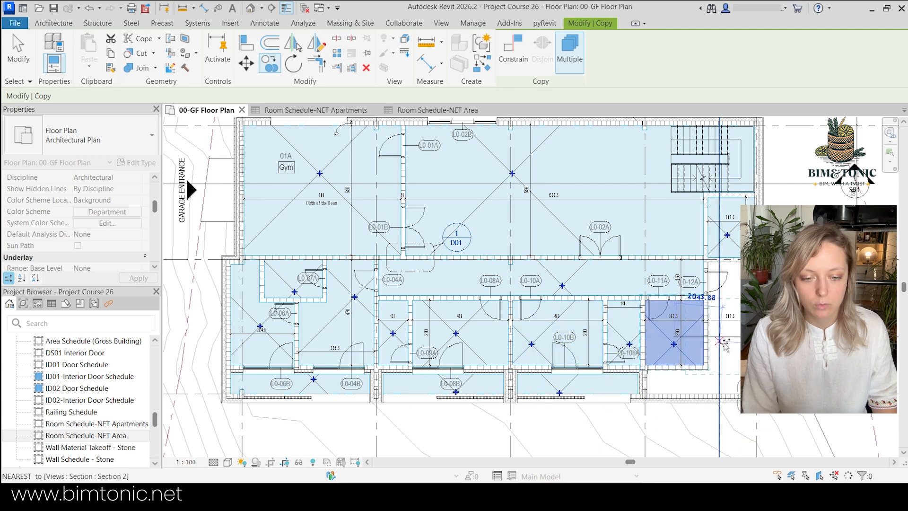
left_click(730, 347)
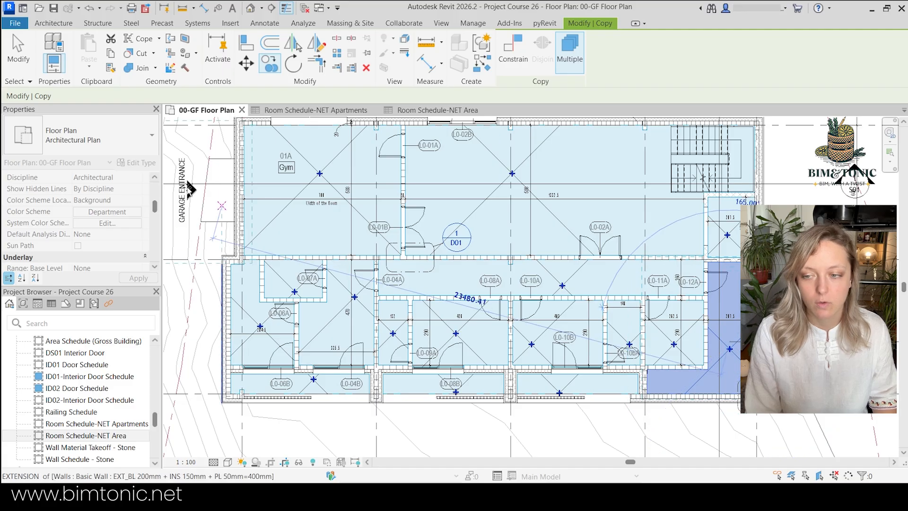
left_click(22, 63)
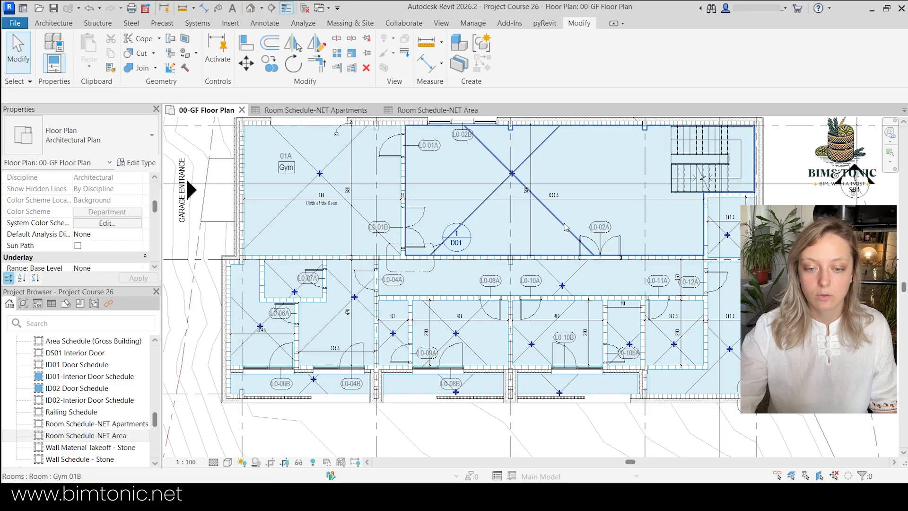
- Rename the large room 01B by the main entrance as Entrance
left_click(565, 226)
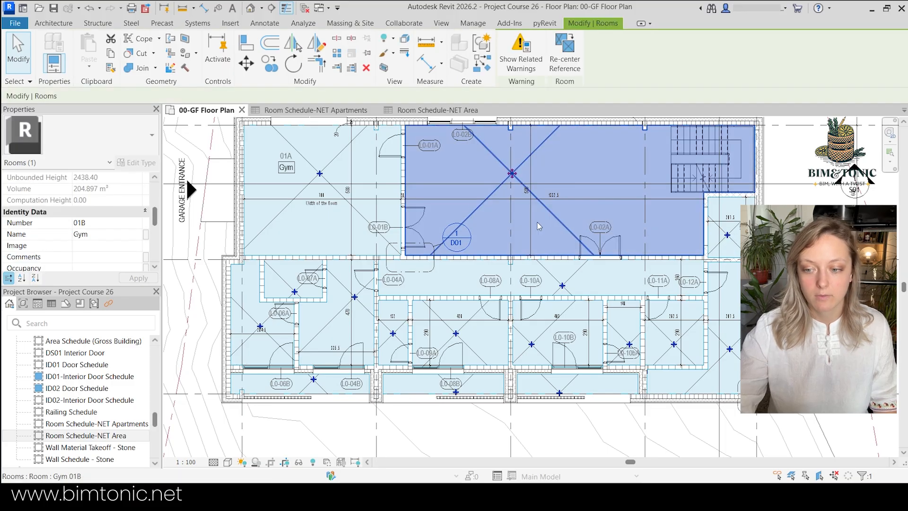
left_click(115, 236)
type("En")
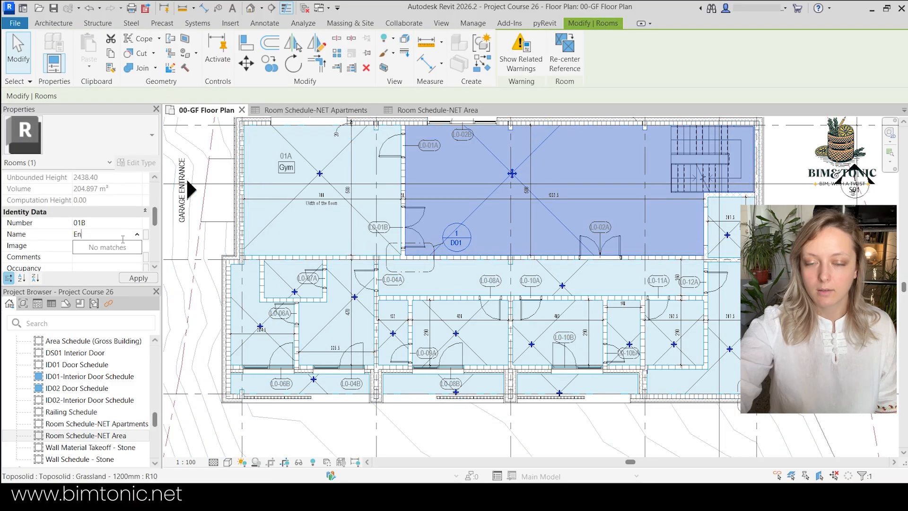
type("tra")
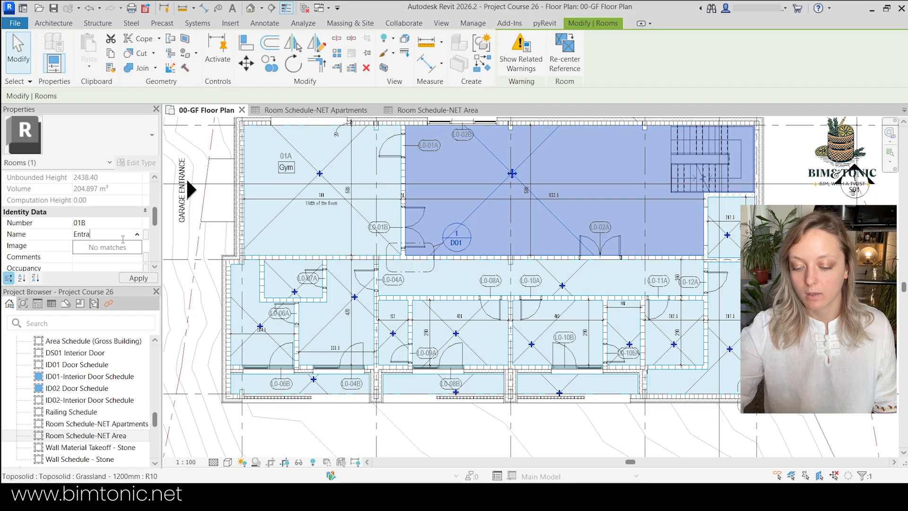
type("nce")
- Separate the staircase from the Entrance room with room separator lines about 3000 mm along its open side and about 1500 mm to the wall corner
scroll(326, 282, "down", 1)
scroll(596, 153, "up", 2)
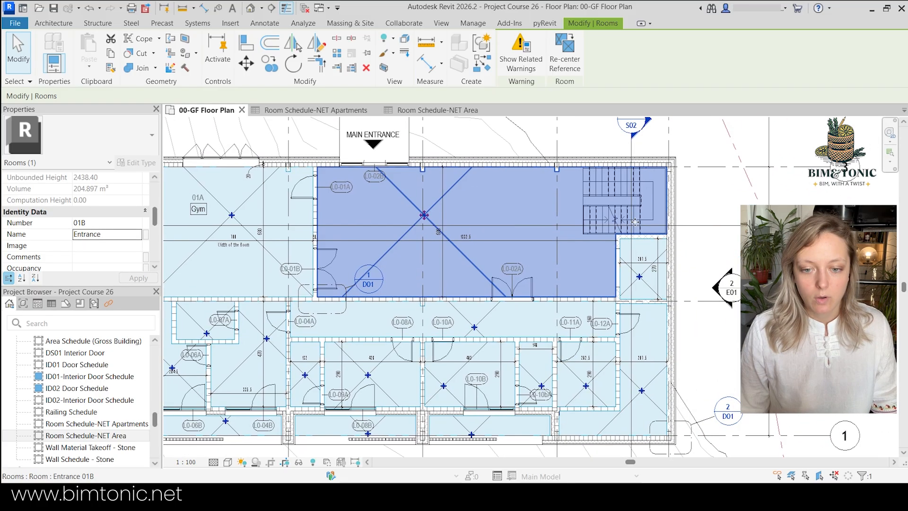
scroll(597, 156, "up", 2)
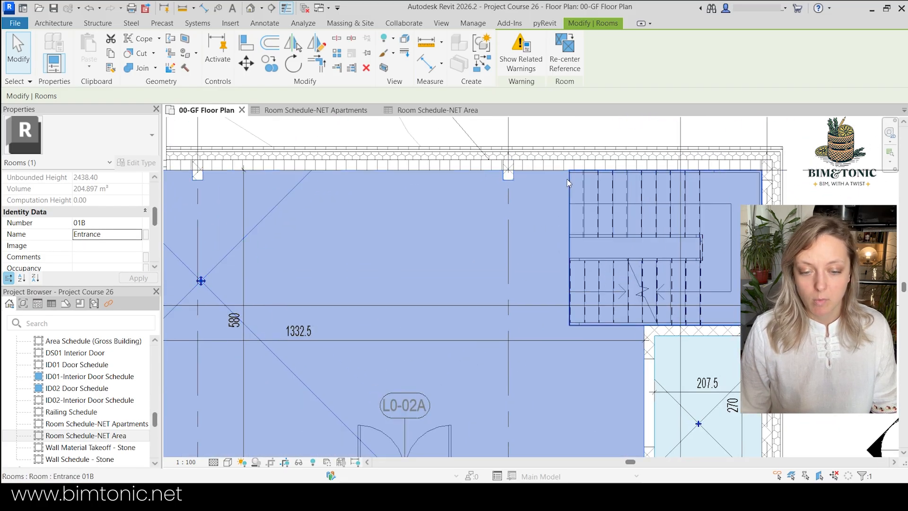
scroll(397, 265, "down", 2)
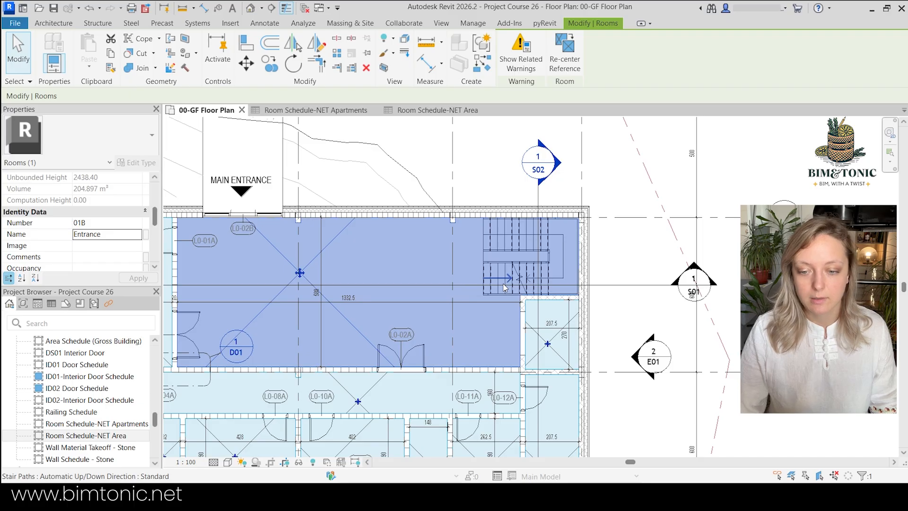
left_click(68, 25)
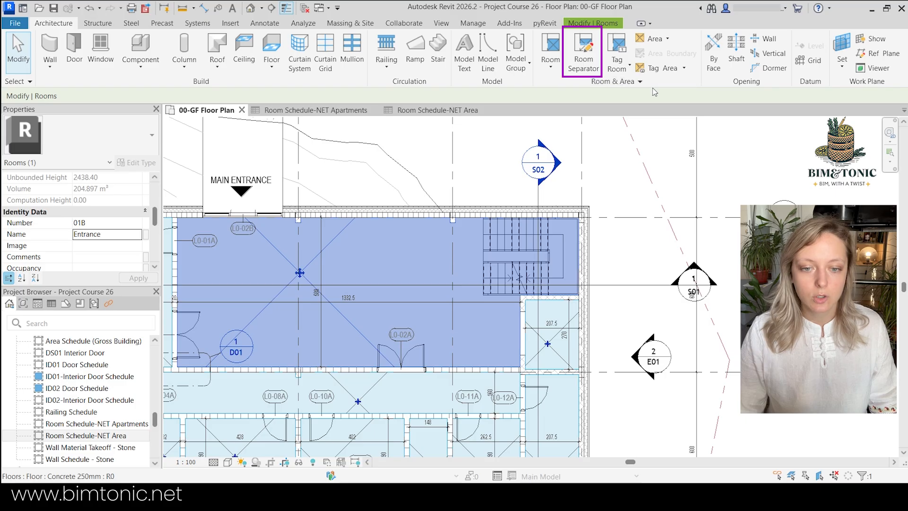
left_click(580, 65)
scroll(475, 214, "up", 4)
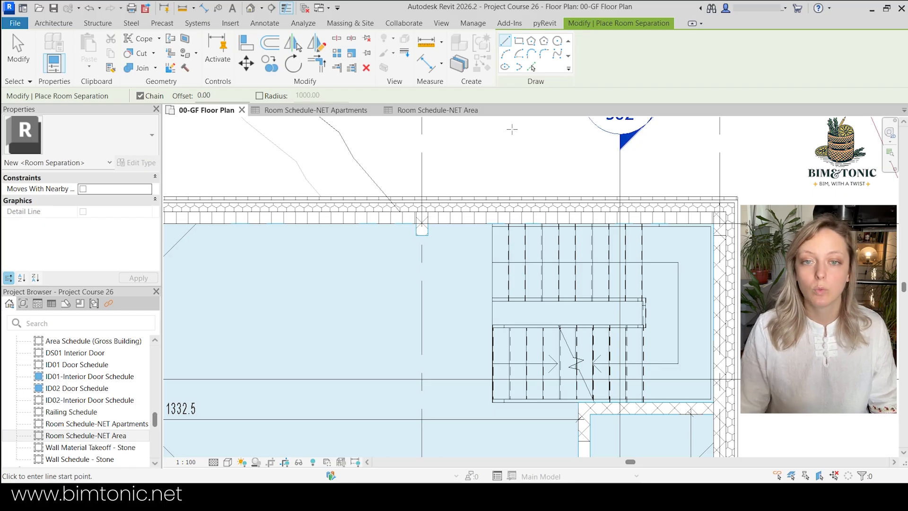
left_click(493, 223)
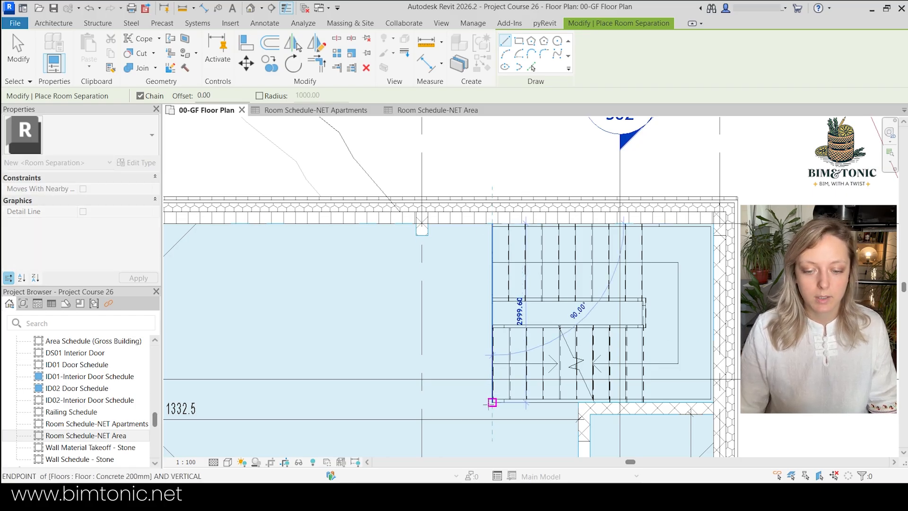
left_click(492, 401)
left_click(581, 402)
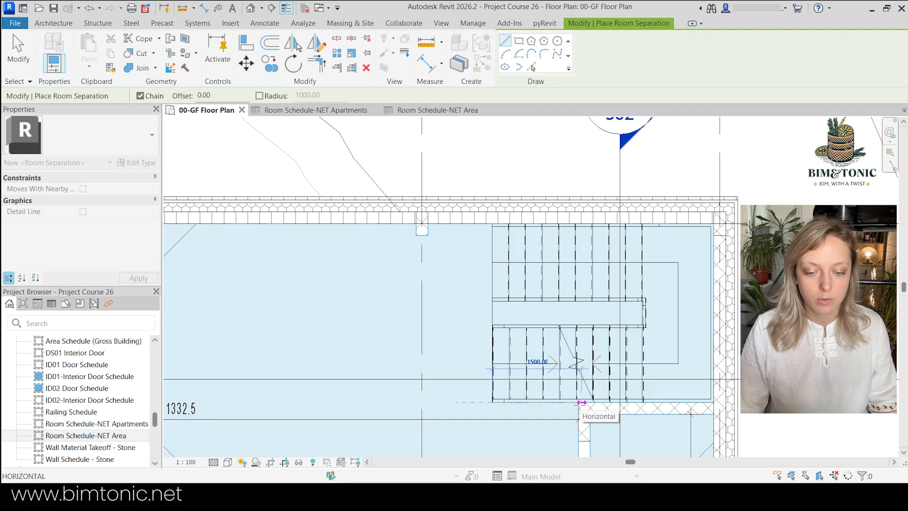
scroll(601, 324, "down", 1)
scroll(601, 325, "down", 1)
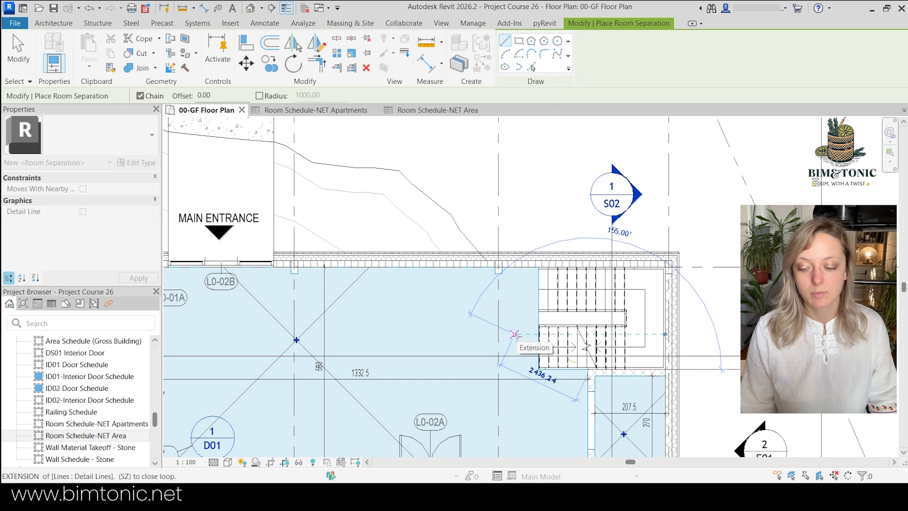
key("Escape")
key("Escape")
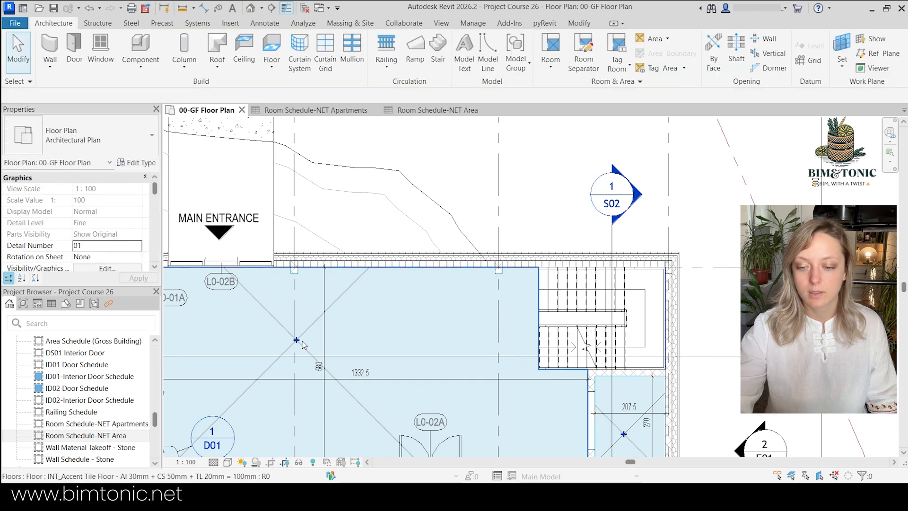
- Copy the Entrance room into the separated staircase area beside it
left_click(303, 343)
key("c")
key("o")
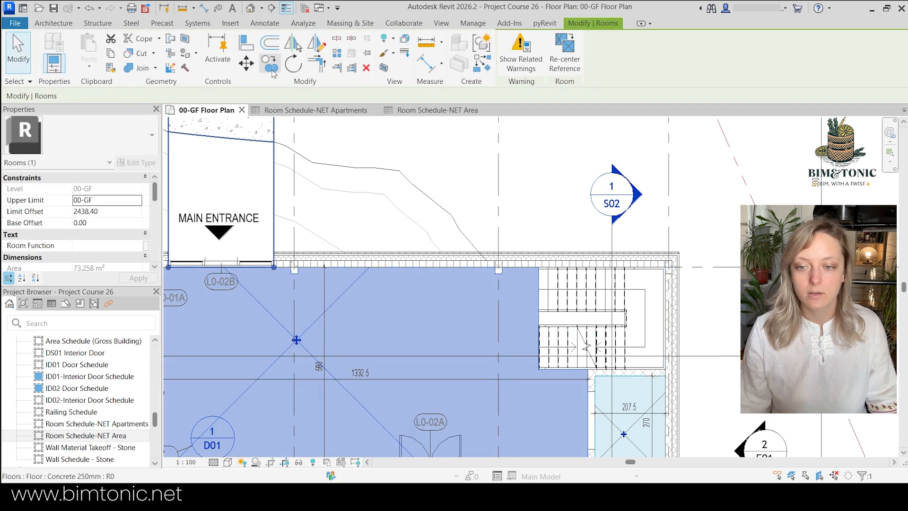
left_click(292, 301)
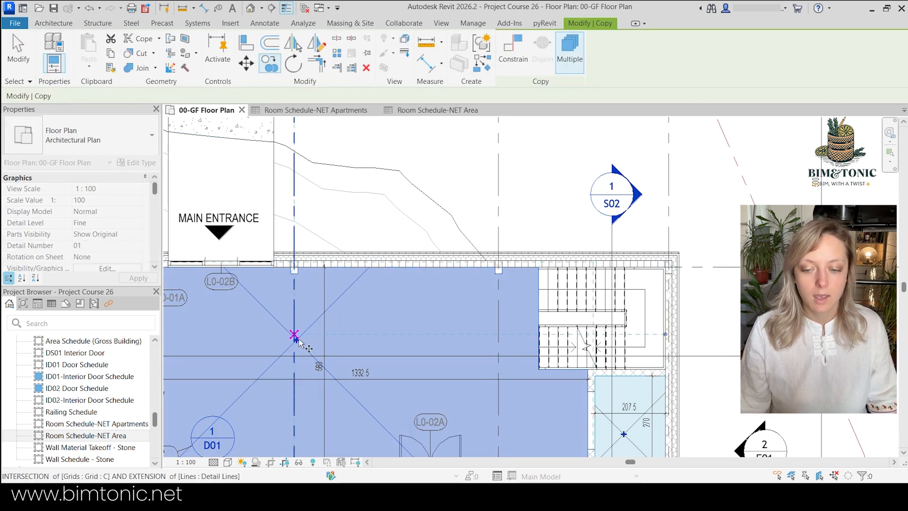
left_click(606, 321)
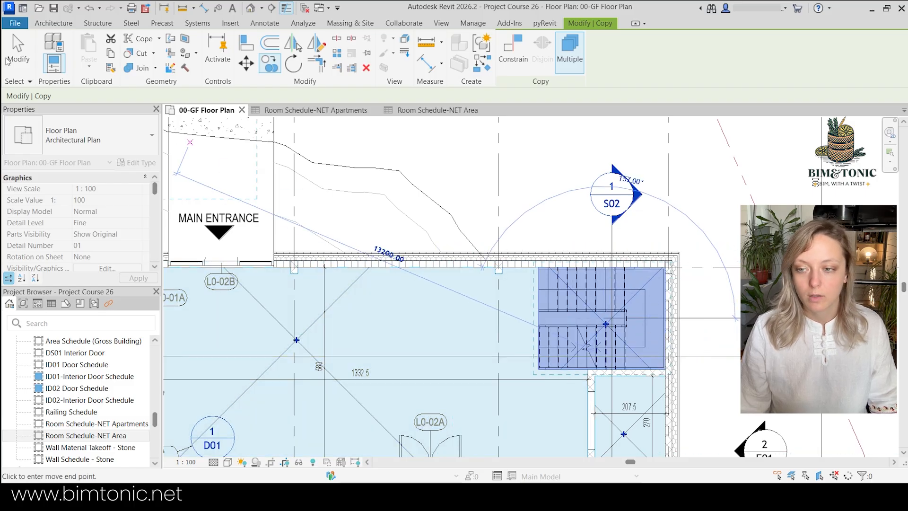
left_click(27, 53)
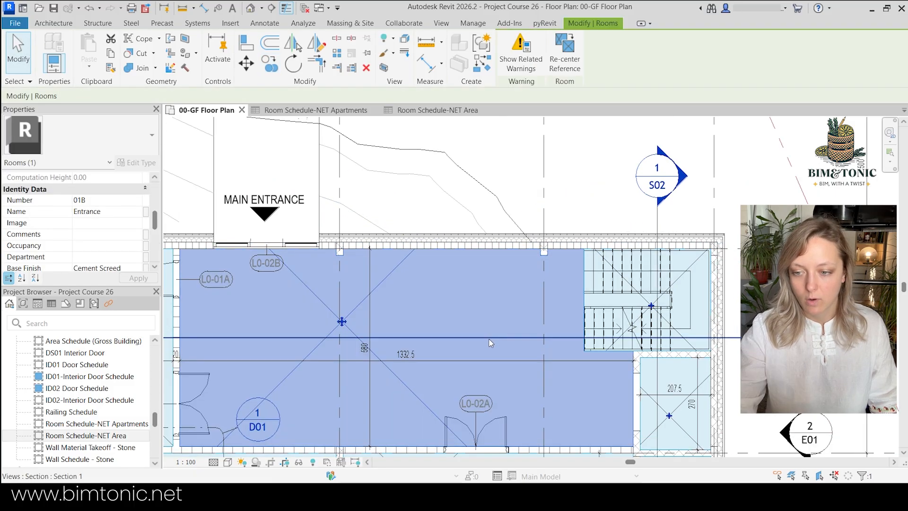
- Change the staircase room's number to 01C and accept the duplicate number
middle_click_drag(497, 345, 491, 355)
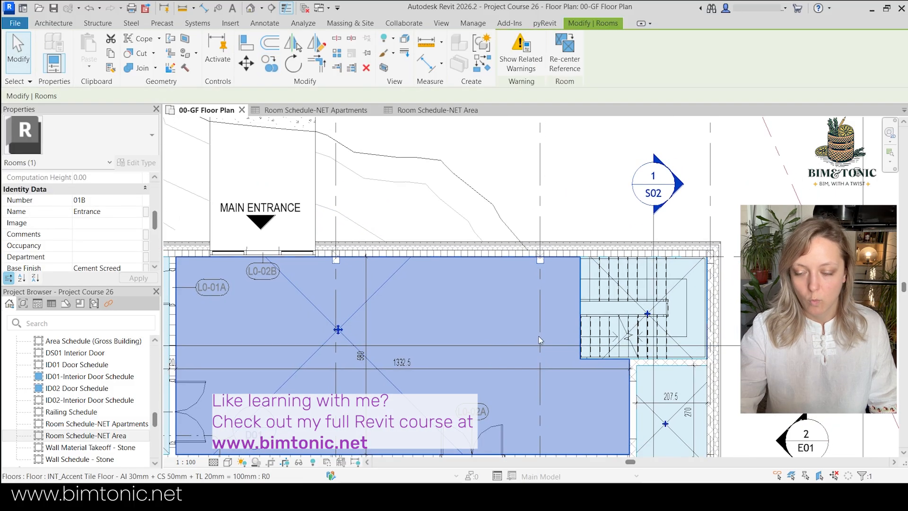
left_click(682, 284)
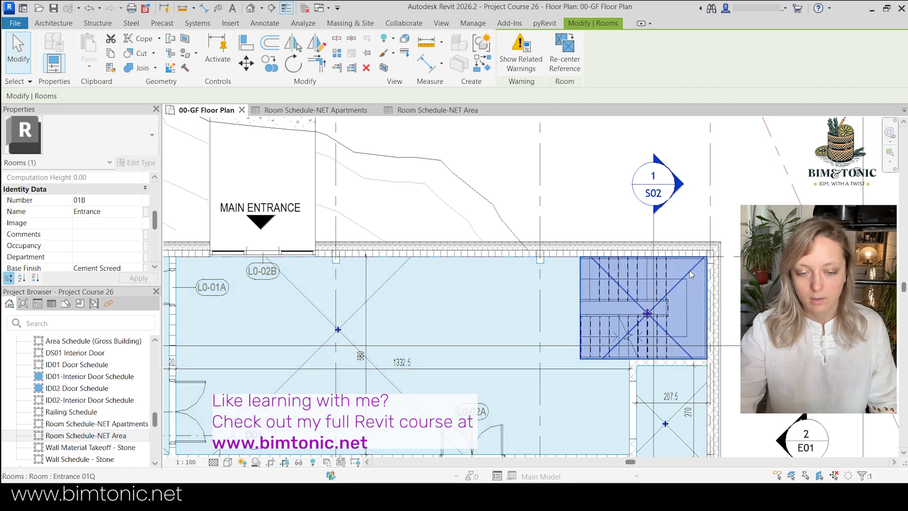
left_click(83, 200)
left_click_drag(88, 200, 81, 200)
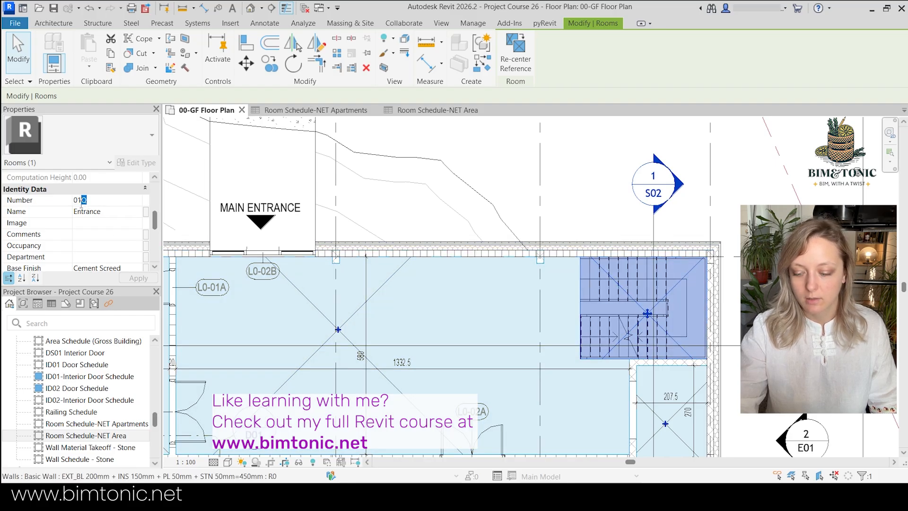
type("C")
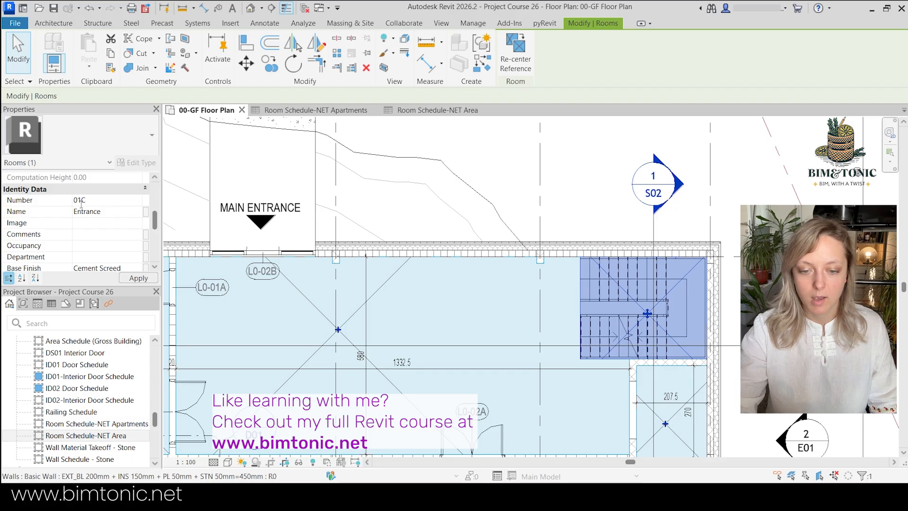
key("Return")
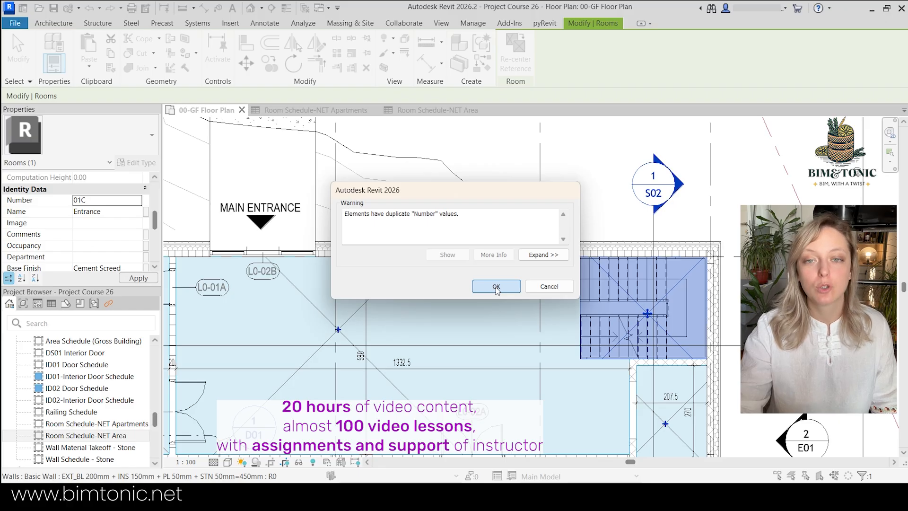
left_click(496, 287)
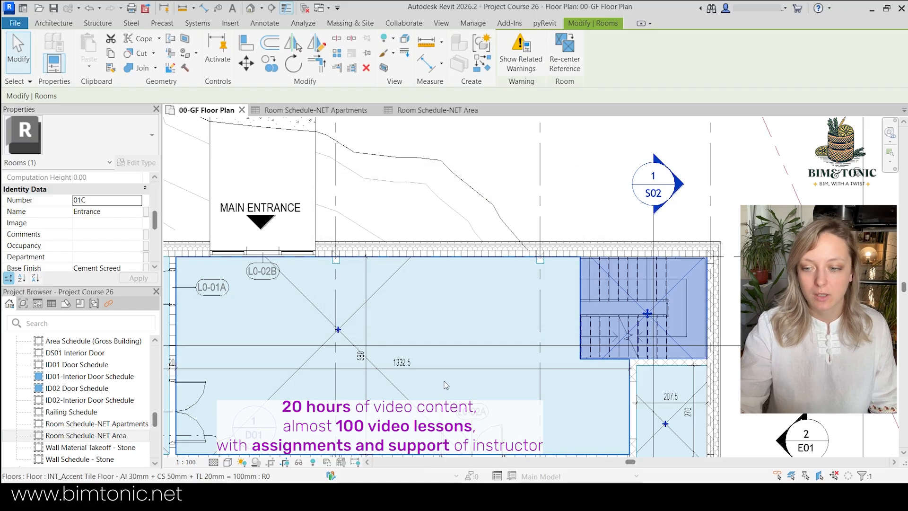
- Rename the staircase room as Stairs
left_click(111, 212)
type("S")
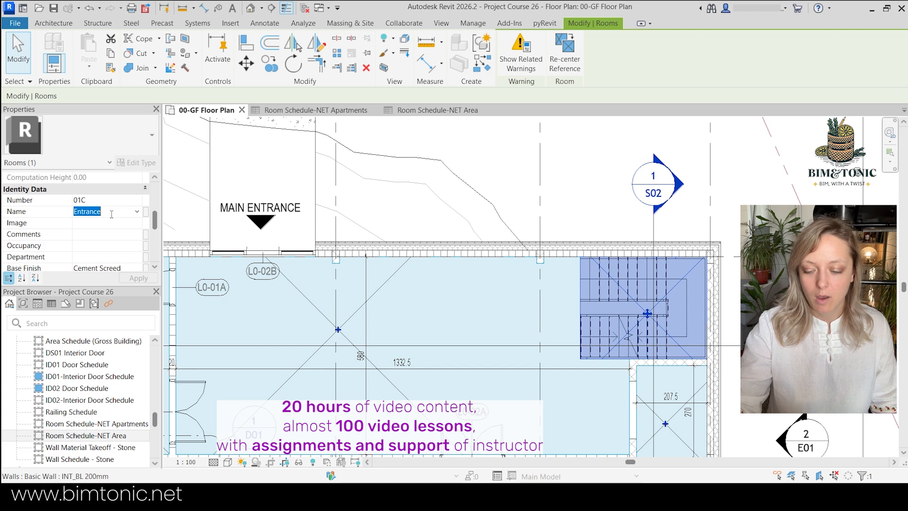
type("tai")
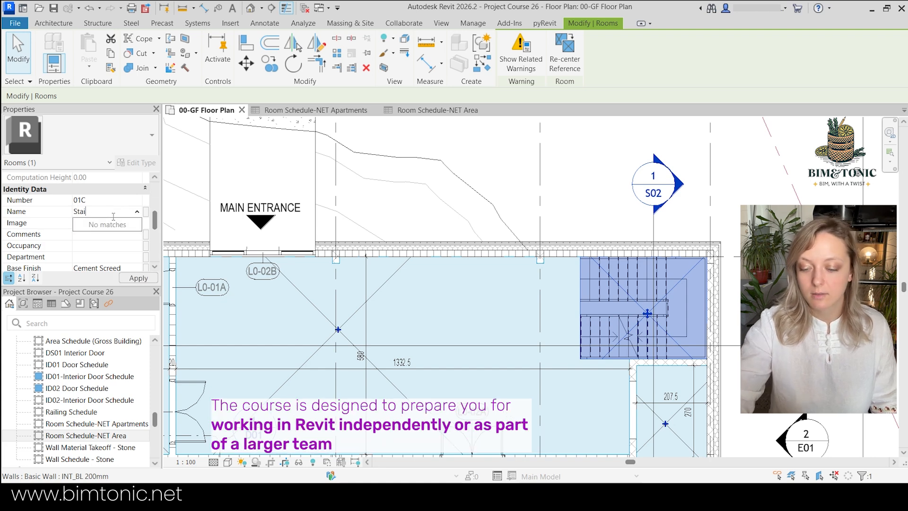
type("rs")
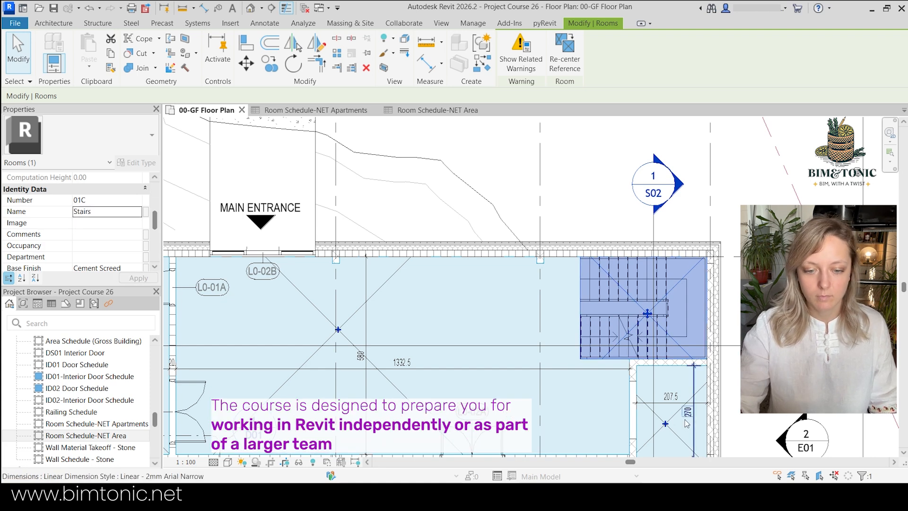
- Delete the room from the small 207.5 by 270 space directly below the staircase
middle_click_drag(685, 423, 680, 329)
left_click(672, 345)
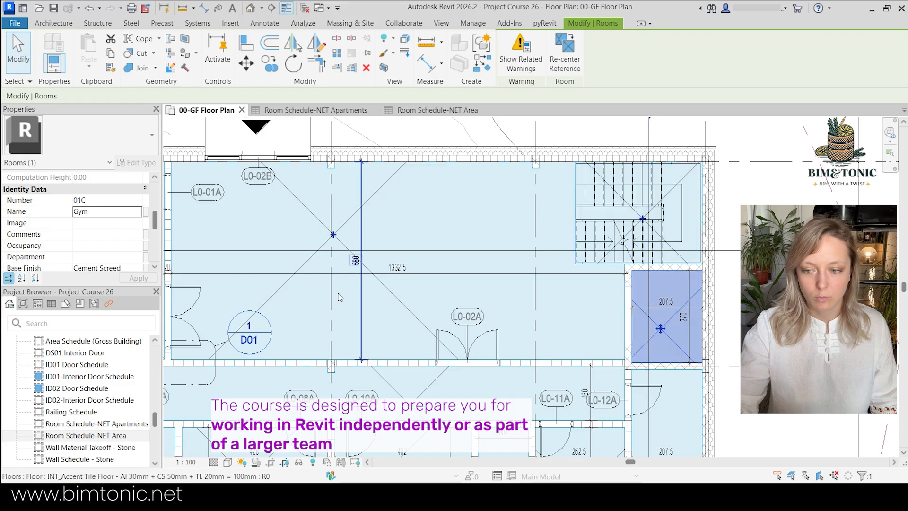
left_click(108, 212)
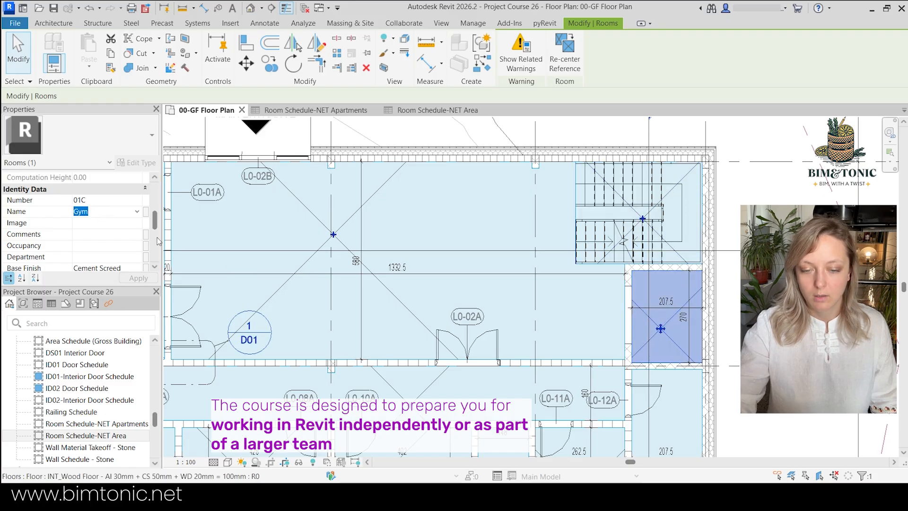
scroll(535, 425, "down", 2)
key("Delete")
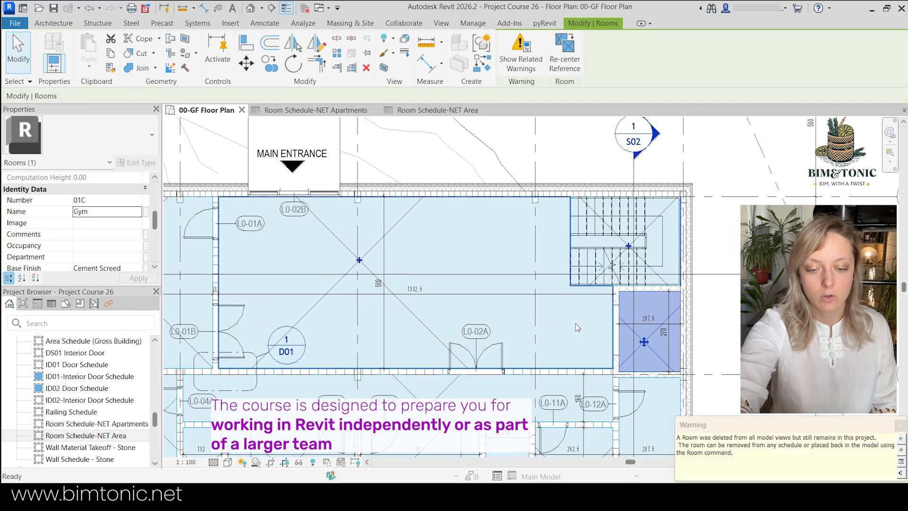
- Rename the long room 01D between doors L0-04A and L0-12A as Corridor
middle_click_drag(597, 361, 597, 357)
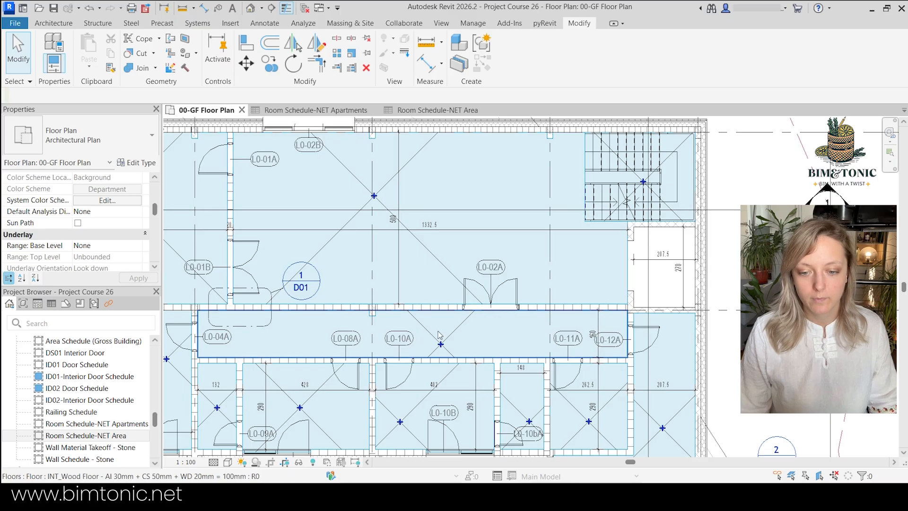
left_click(440, 343)
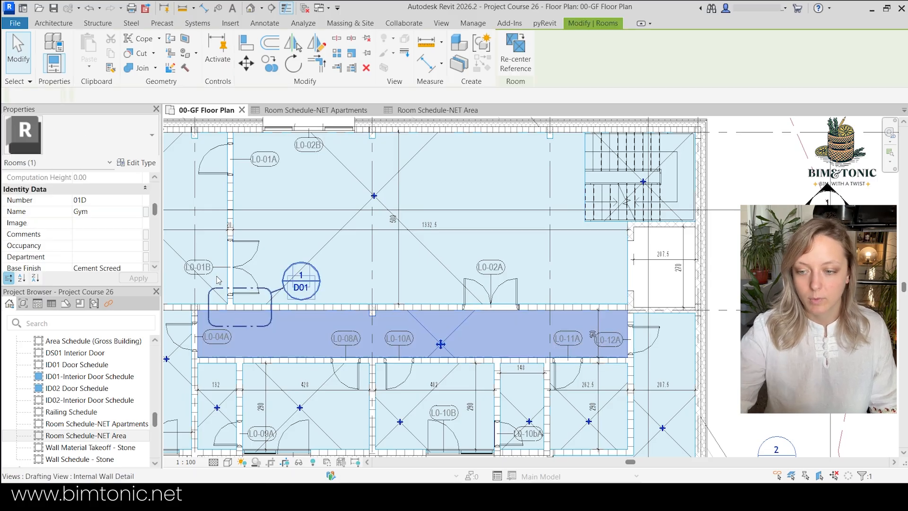
left_click(104, 214)
type("Corridor")
middle_click_drag(309, 353, 387, 289)
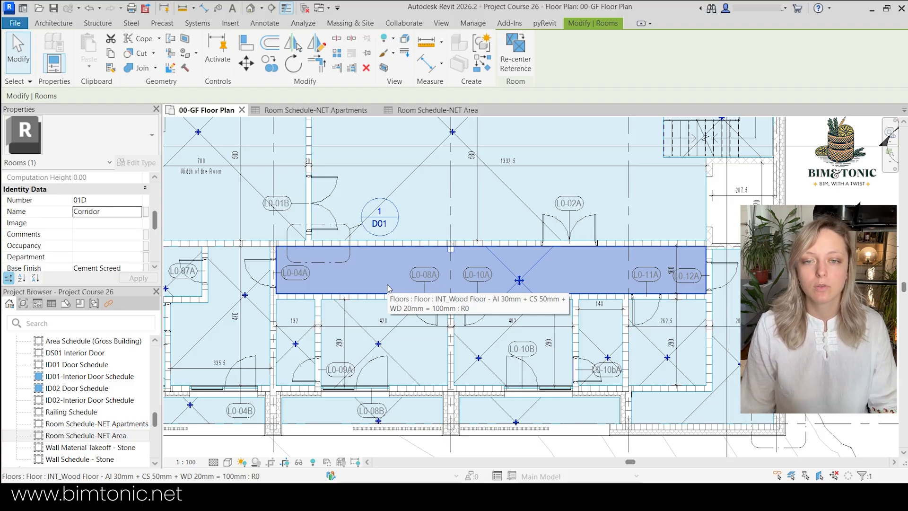
- Divide the L-shaped room at door L0-04A with a horizontal room separator line from the inner wall corner to the opposite wall
key("Tab")
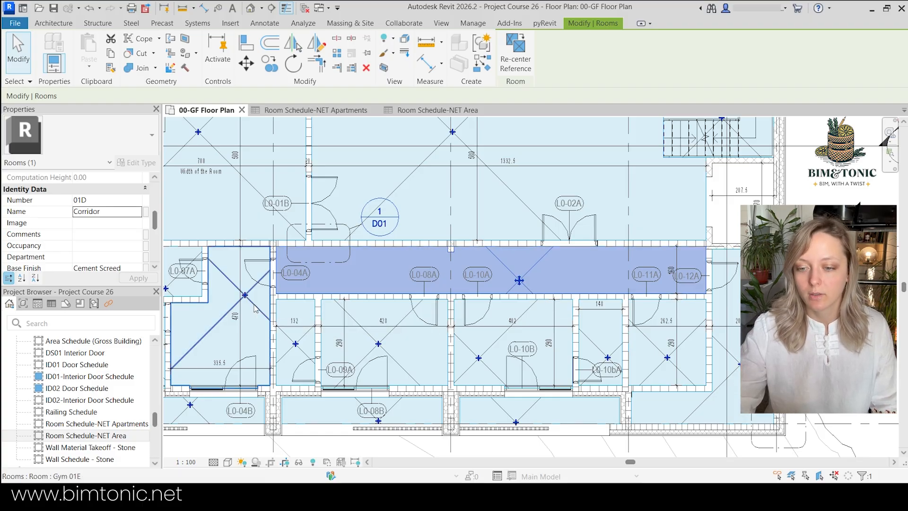
left_click(254, 308)
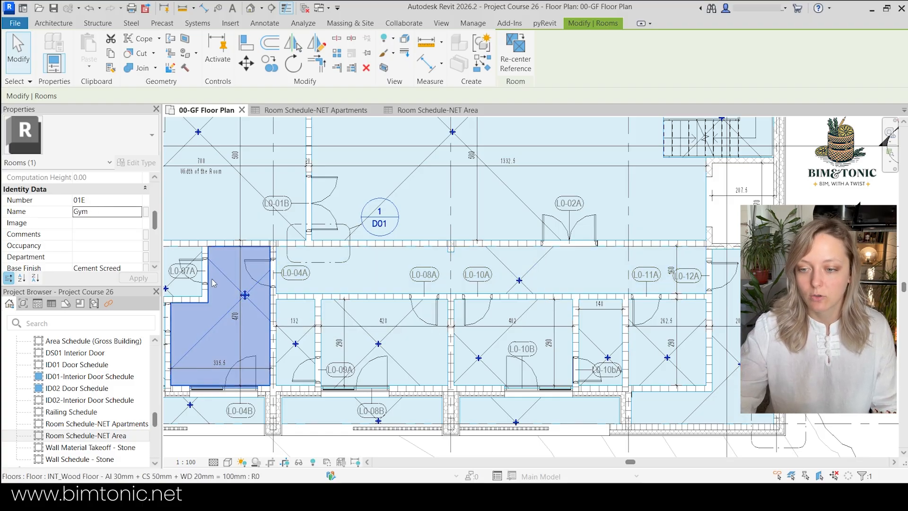
left_click(113, 211)
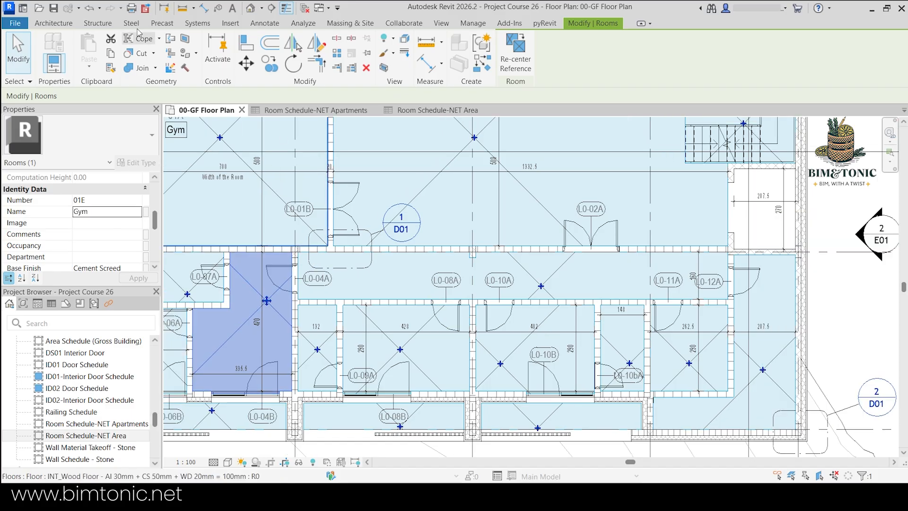
left_click(53, 24)
left_click(584, 53)
left_click(230, 308)
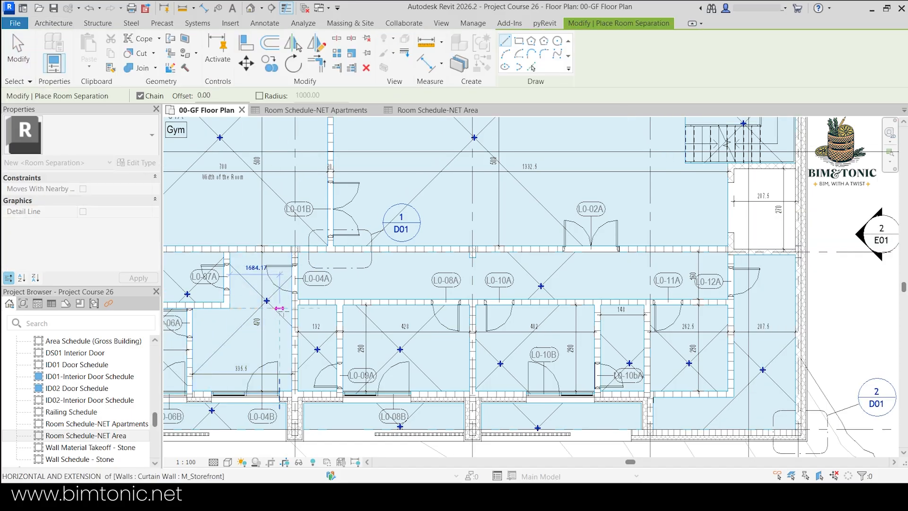
left_click(292, 308)
key("Escape")
key("Escape")
- Rename the small separated room 01E at door L0-04A as Apartment Entrance
left_click(267, 302)
left_click(111, 212)
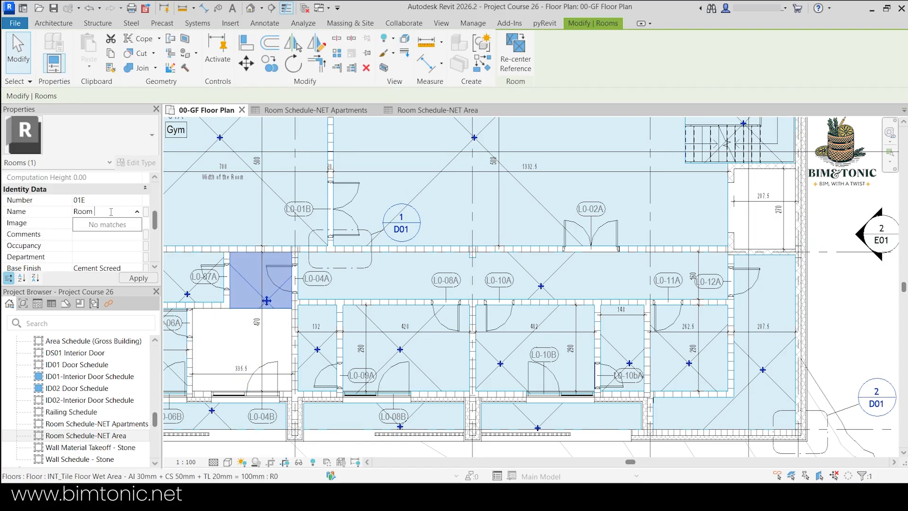
type("Entrance")
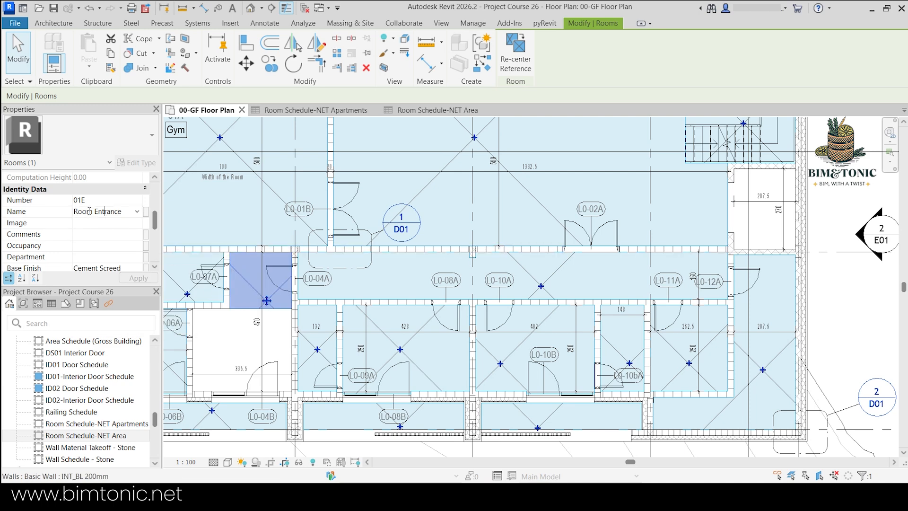
left_click_drag(95, 211, 71, 213)
type("Apartment")
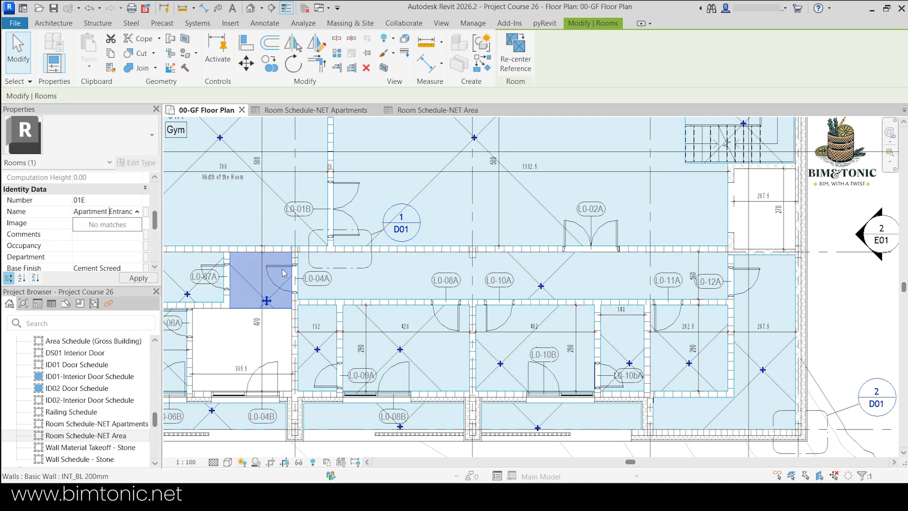
- Copy the Apartment Entrance room into the empty space below the separator line at door L0-04B
type("co")
left_click(269, 303)
left_click(250, 353)
key("Escape")
- Rename the copied room at door L0-04B as Living room
scroll(114, 265, "down", 1)
left_click_drag(74, 190, 105, 194)
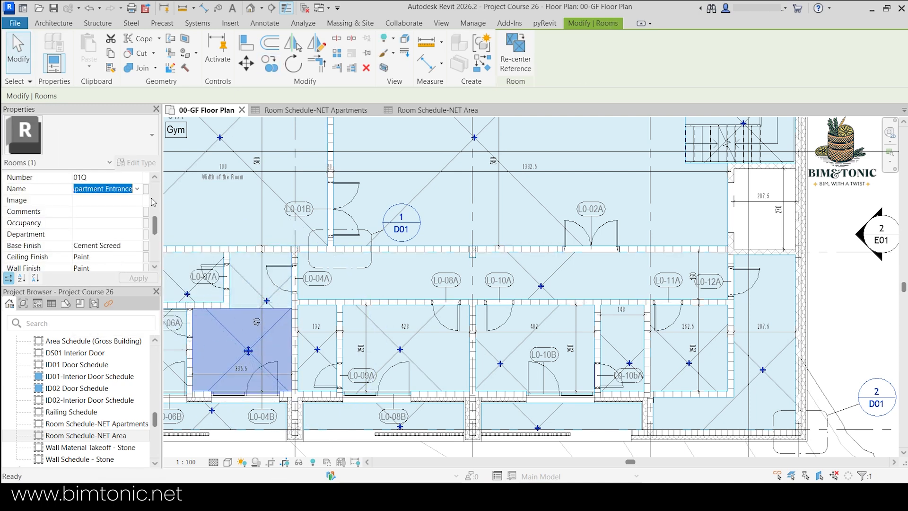
left_click(137, 189)
type("Living room")
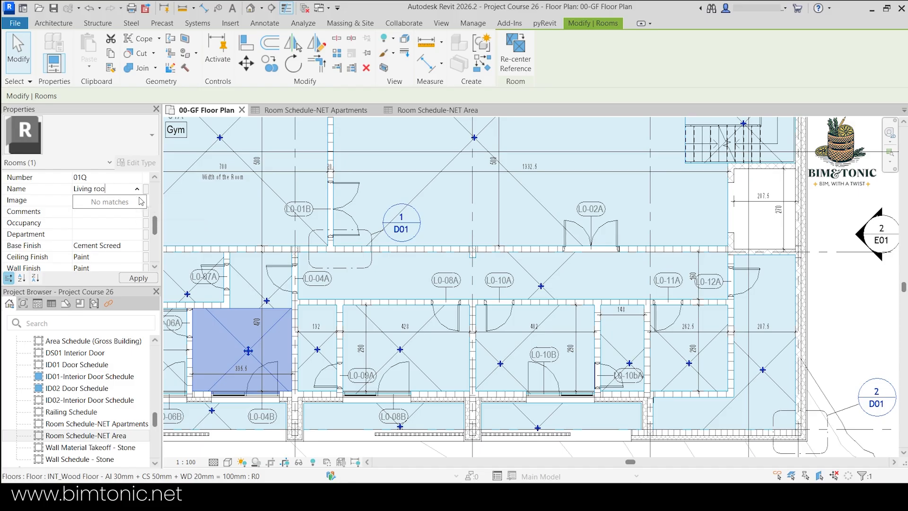
- Rename the rooms at doors L0-06A and L0-07A as Bedroom and Toilet, and the outdoor room at L0-06B and L0-04B as Terrace
scroll(404, 349, "up", 2)
middle_click_drag(405, 349, 561, 348)
left_click(234, 352)
double_click(116, 191)
type("Bedro")
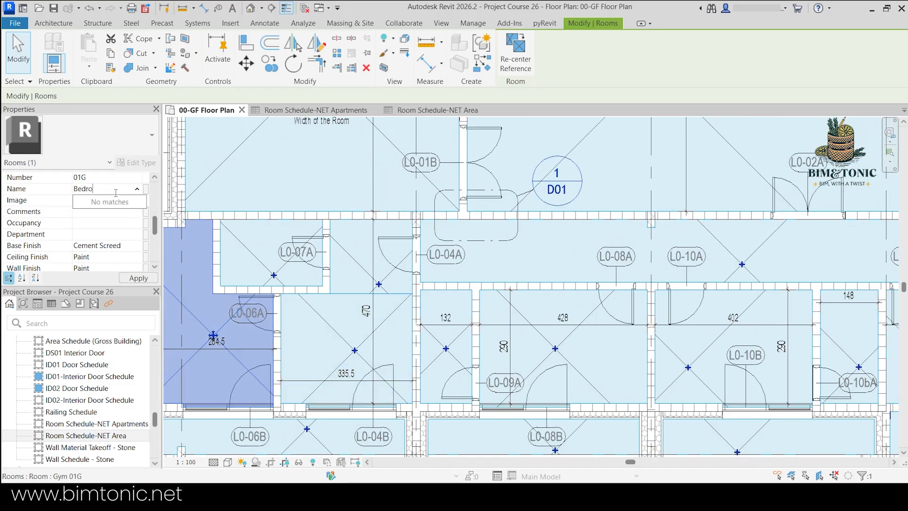
type("om")
left_click(284, 269)
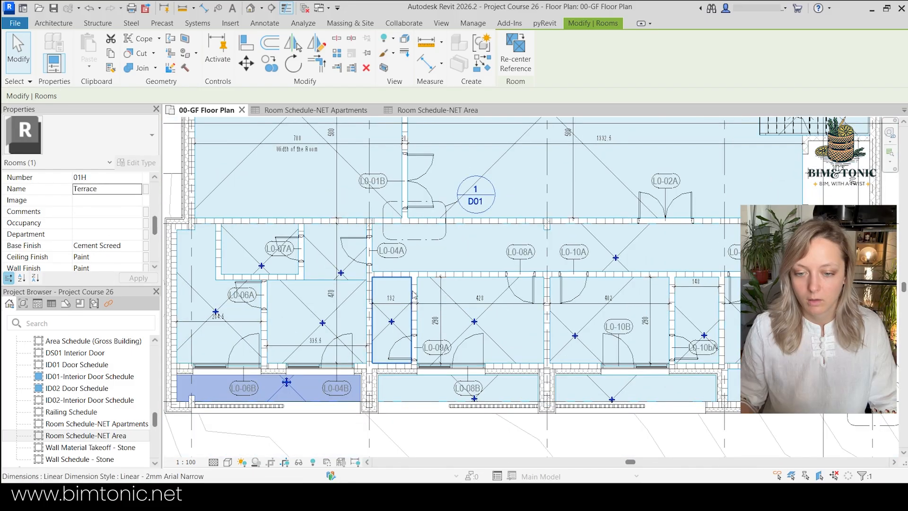
- Rename the room between doors L0-08A, L0-09A and L0-08B as Living room
left_click(491, 303)
middle_click_drag(494, 341, 487, 352)
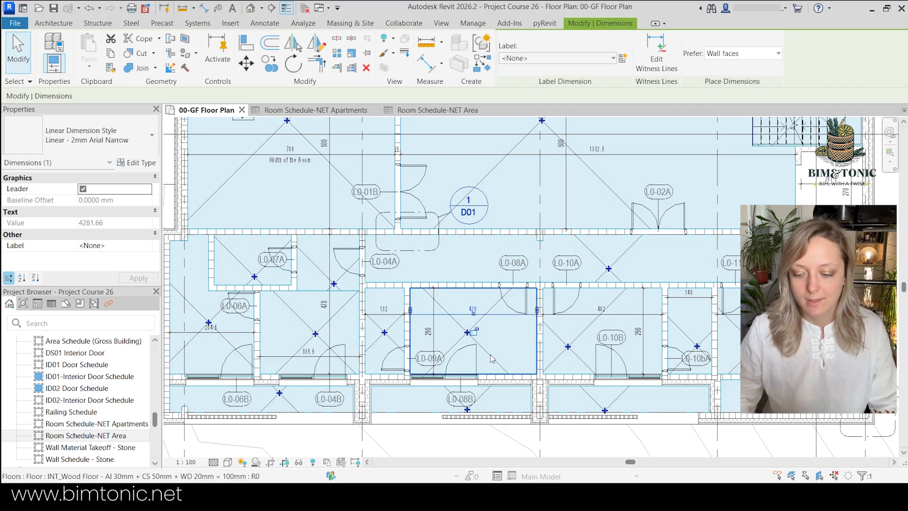
left_click(491, 349)
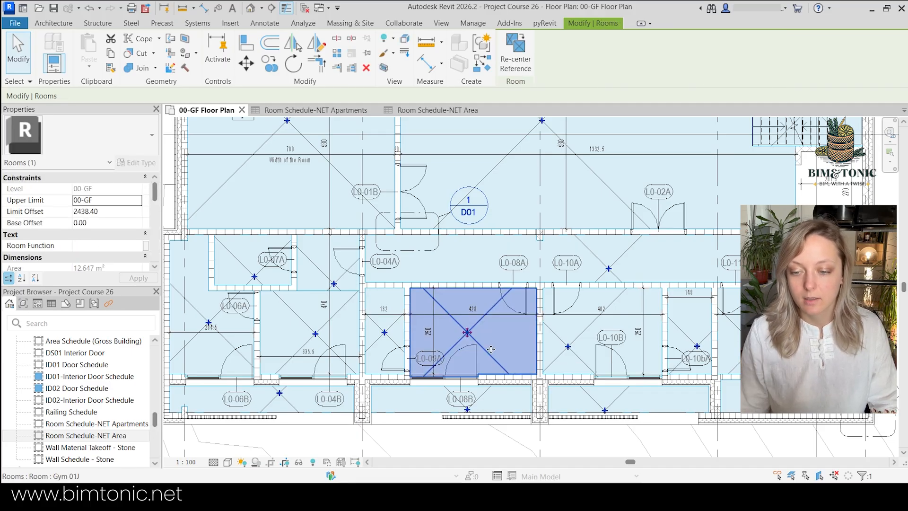
middle_click_drag(388, 326, 417, 324)
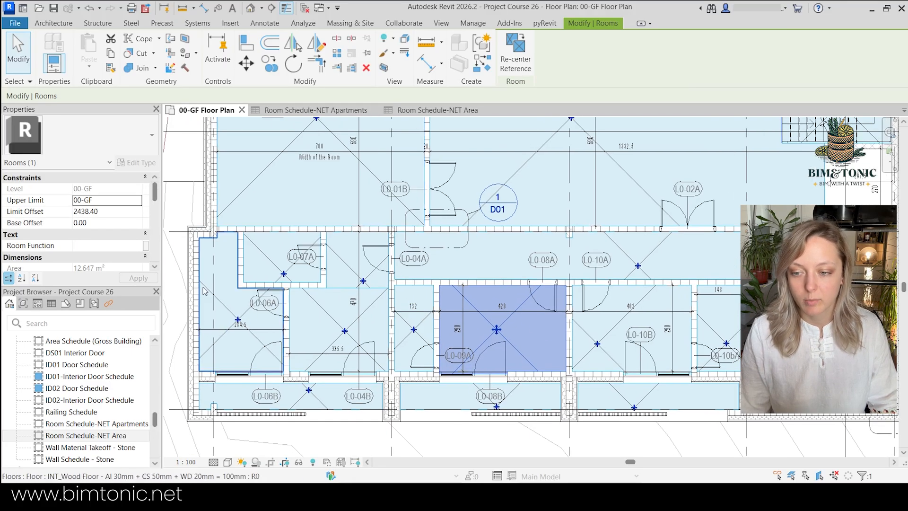
scroll(134, 244, "down", 5)
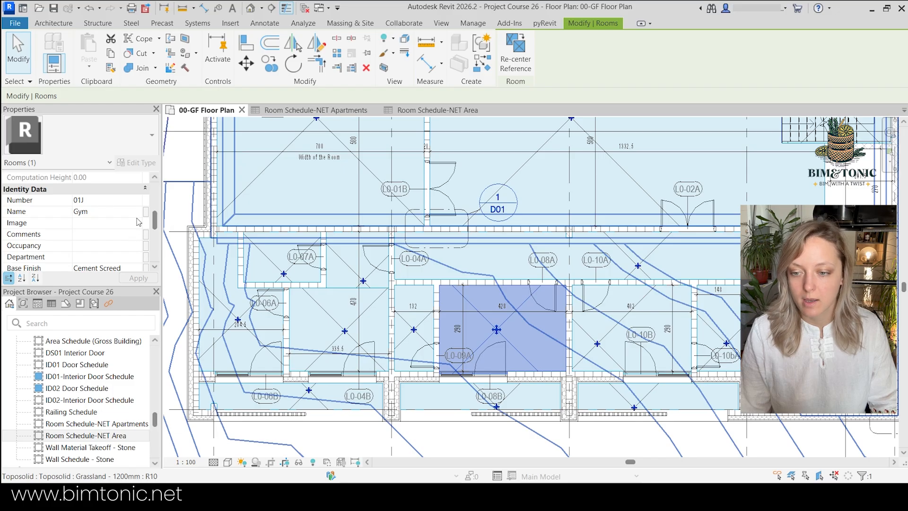
left_click(138, 214)
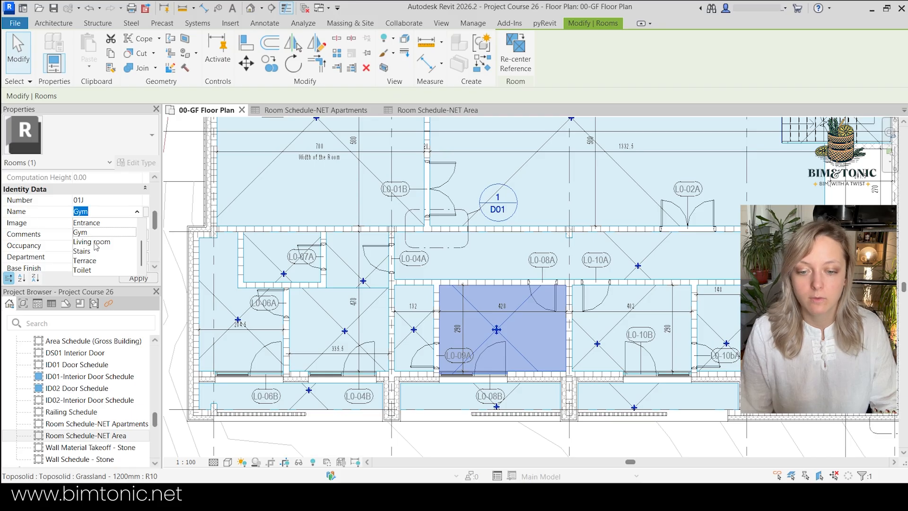
scroll(93, 259, "up", 1)
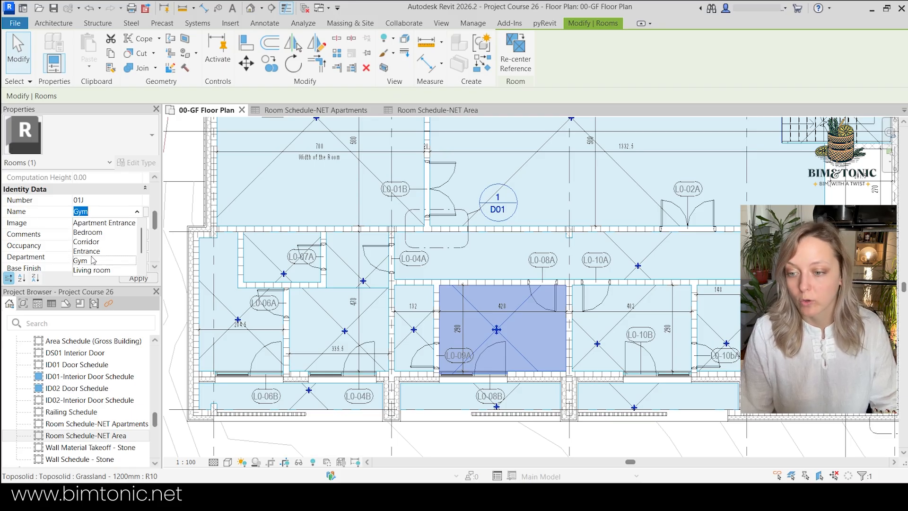
scroll(94, 255, "down", 1)
left_click(98, 241)
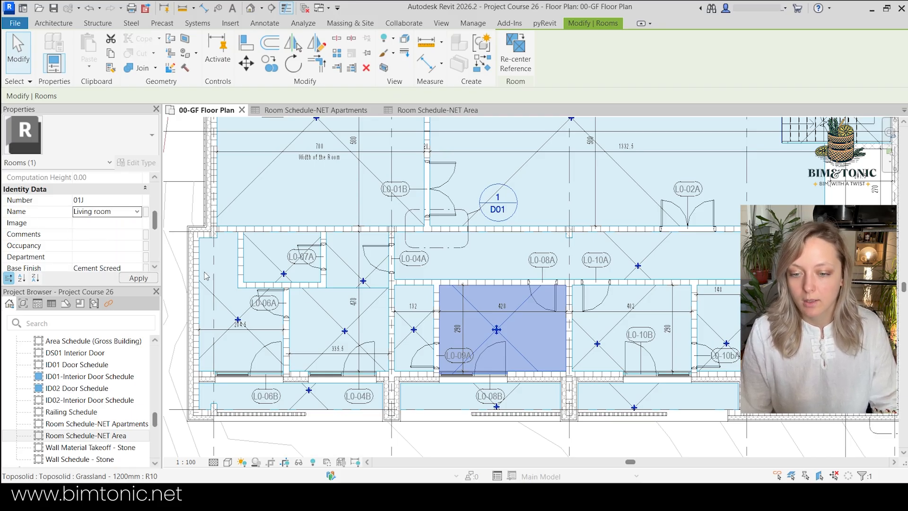
- Rename the narrow room at door L0-09A as Toilet and the outdoor room at door L0-08B as Terrace
left_click(417, 336)
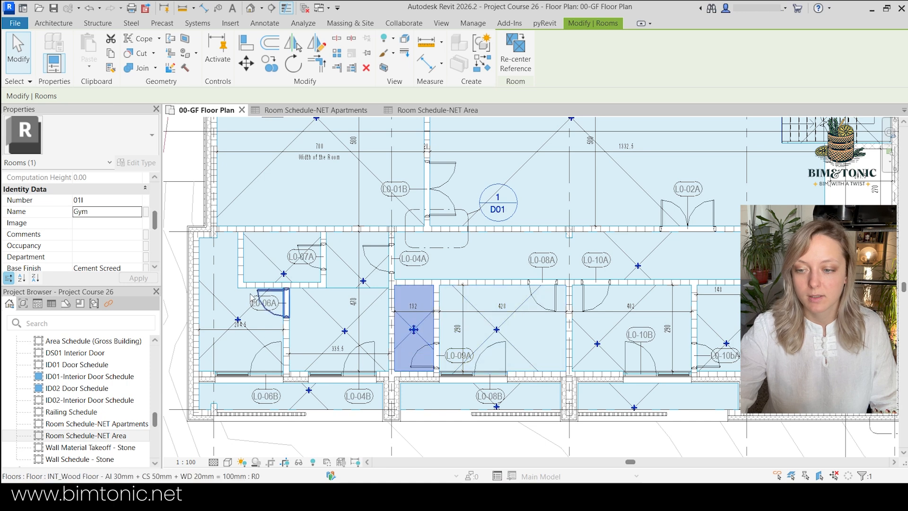
left_click(144, 214)
scroll(102, 251, "down", 3)
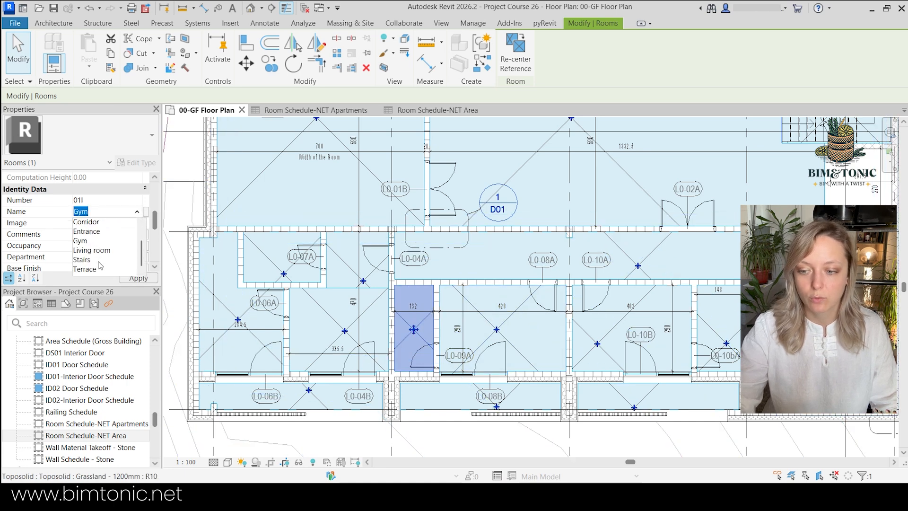
left_click(90, 270)
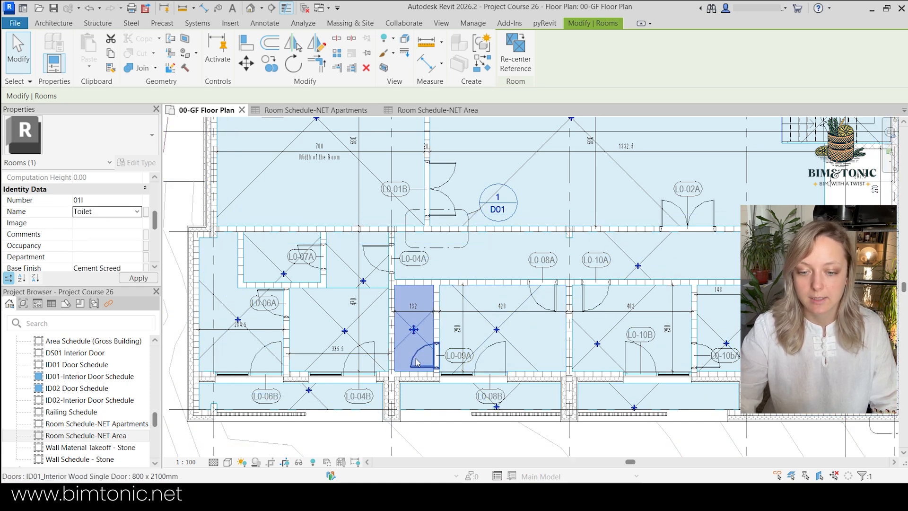
left_click(516, 394)
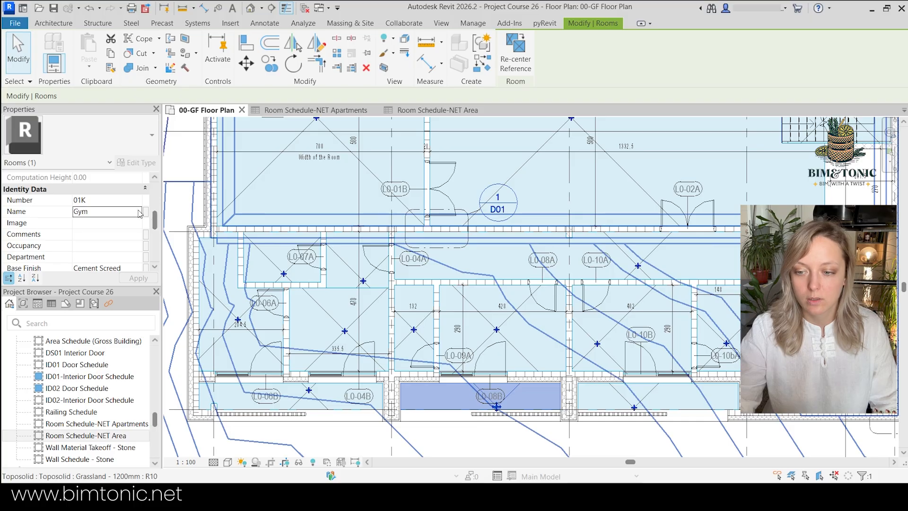
left_click(145, 212)
scroll(96, 252, "down", 3)
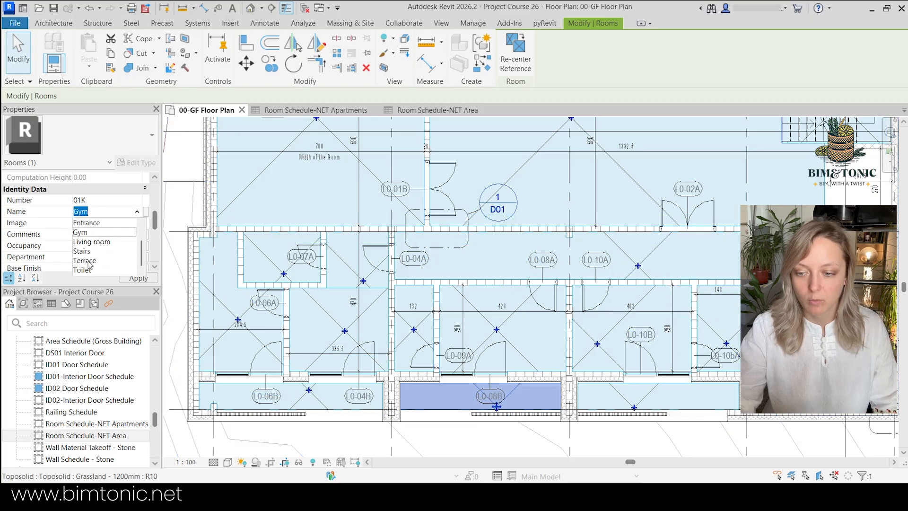
left_click(89, 261)
- Set the name of the room at door L0-10A to Living room and the one at door L0-10bA to Toilet
left_click(677, 384)
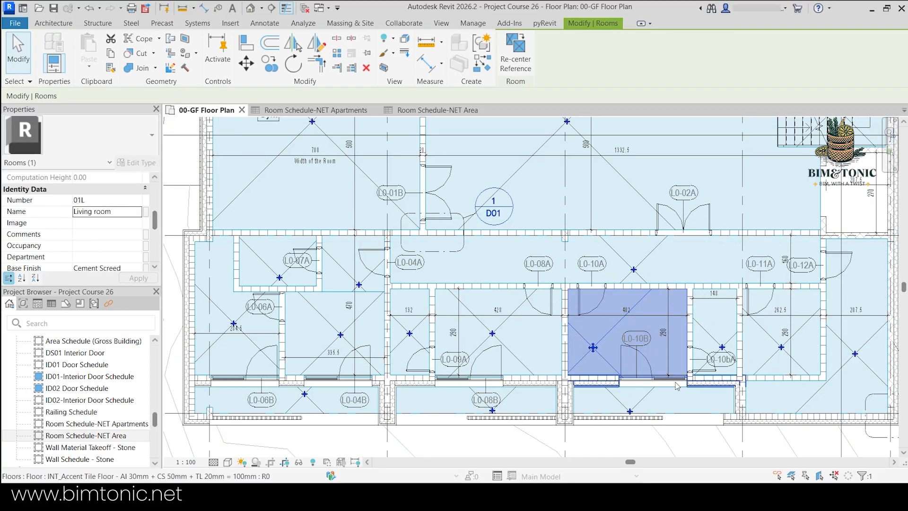
left_click(705, 364)
left_click(137, 212)
scroll(109, 262, "up", 1)
scroll(96, 242, "down", 1)
left_click(95, 270)
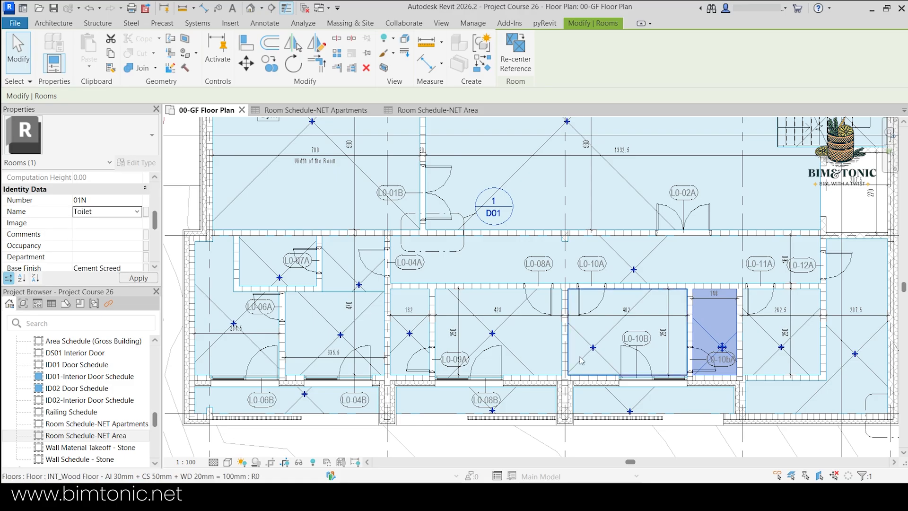
- Rename the outdoor room outside door L0-10B as Terrace
left_click(610, 395)
left_click(137, 212)
left_click(89, 260)
- Rename the room at door L0-11A as Mechanical Room
middle_click_drag(762, 331, 692, 354)
left_click(689, 351)
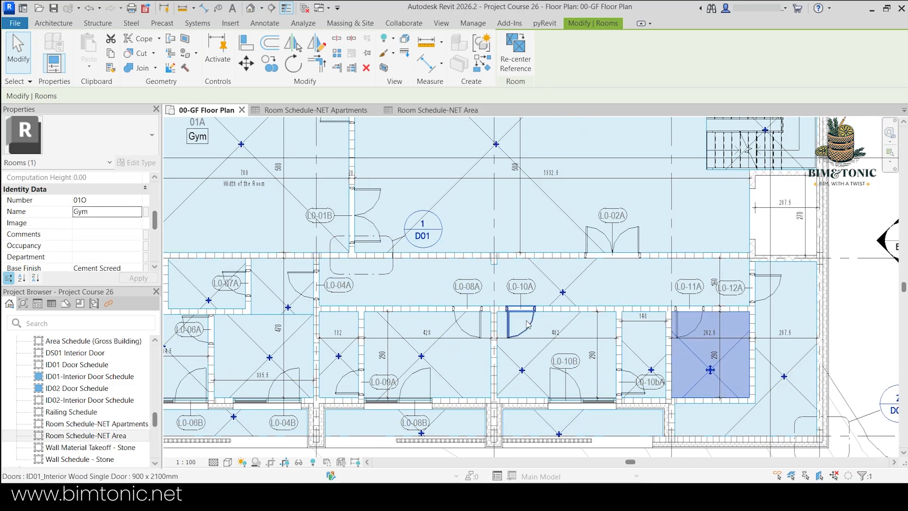
left_click(73, 210)
type("Mechani")
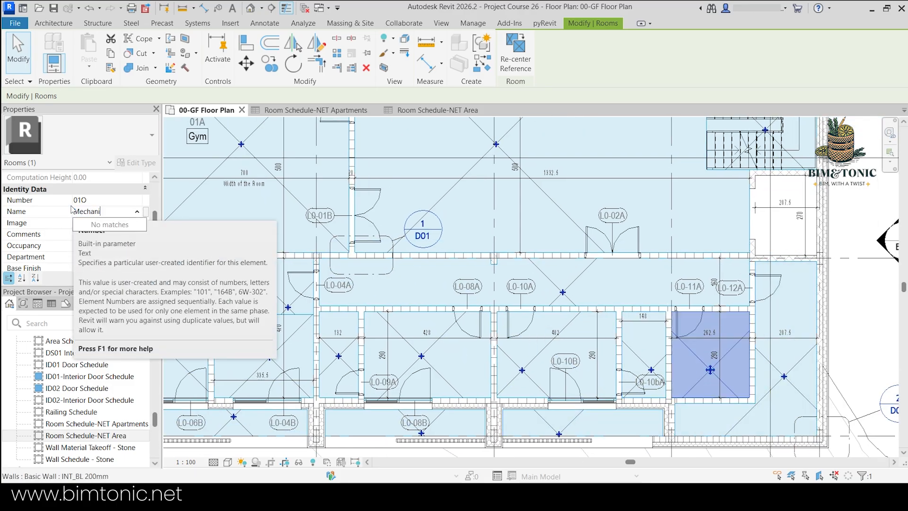
type("cal Room")
- Rename the L-shaped room at door L0-12A as the electrical room
middle_click_drag(329, 288, 300, 297)
left_click(752, 378)
left_click(110, 211)
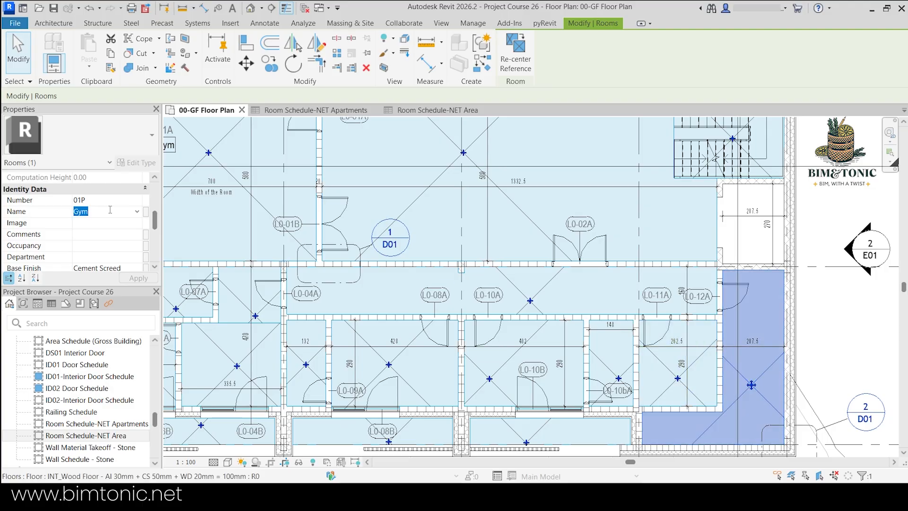
type("Ele")
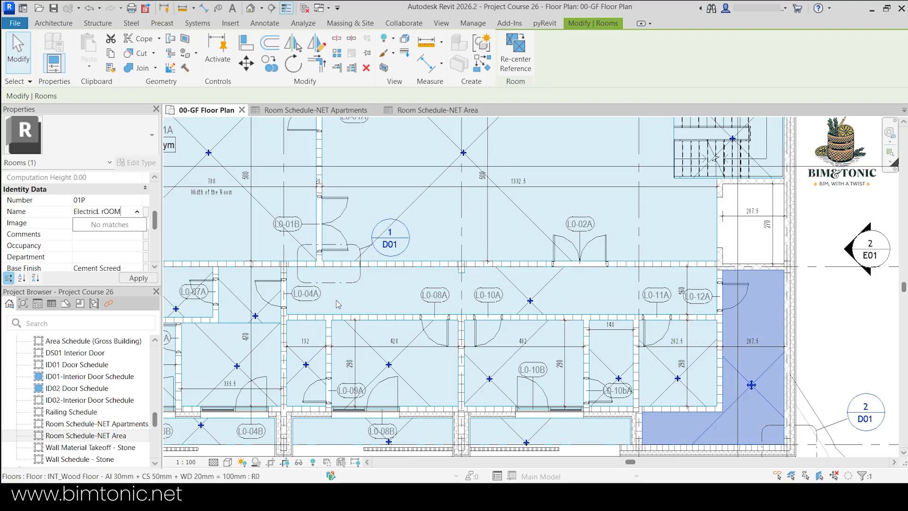
type("ctricL rOOM")
- Open the 01-L1 Floor Plan and place a tagged room in the large space between grids 3 and 4
scroll(338, 304, "down", 5)
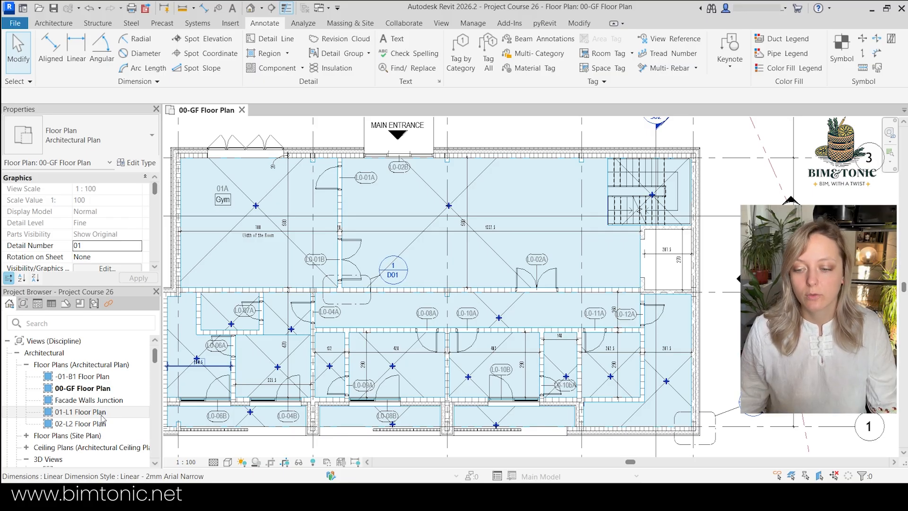
double_click(101, 415)
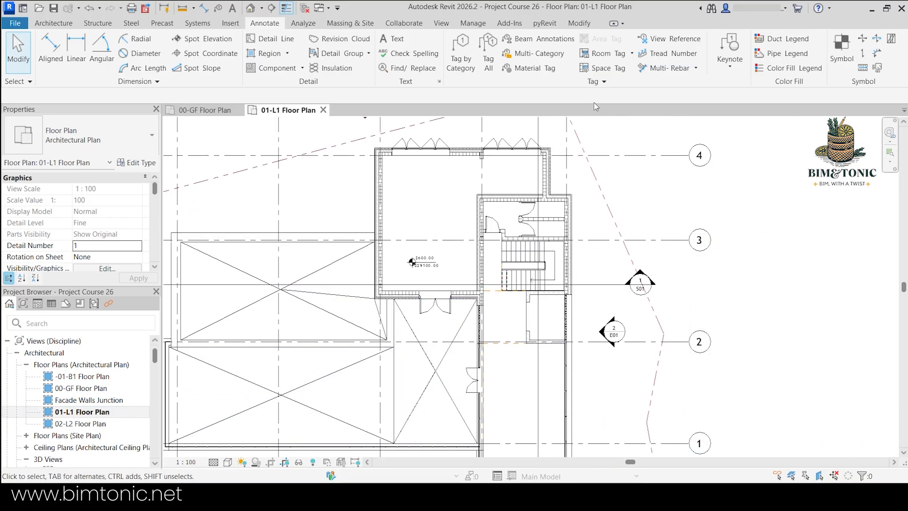
middle_click_drag(434, 209, 438, 226)
key("r")
key("m")
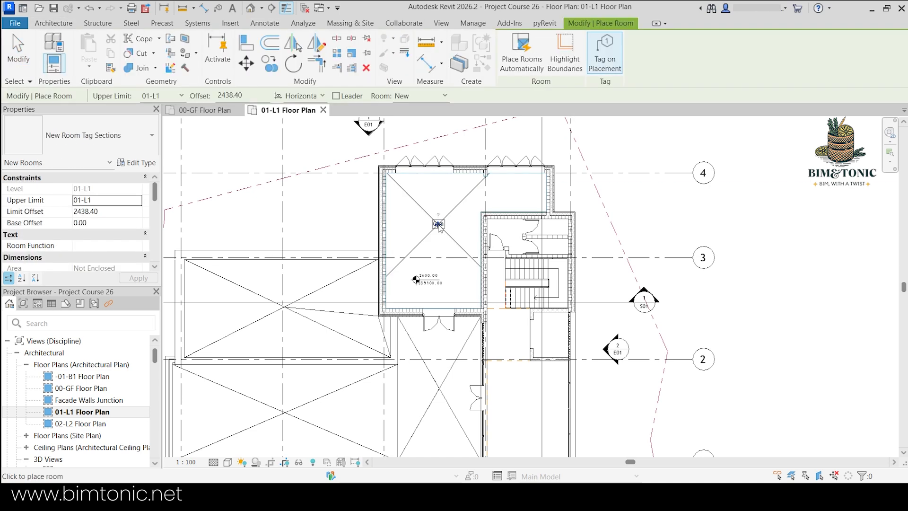
left_click(439, 226)
key("Escape")
key("Escape")
- Name the new first-floor room Restaurant
scroll(106, 213, "down", 3)
left_click(107, 211)
type("Resta")
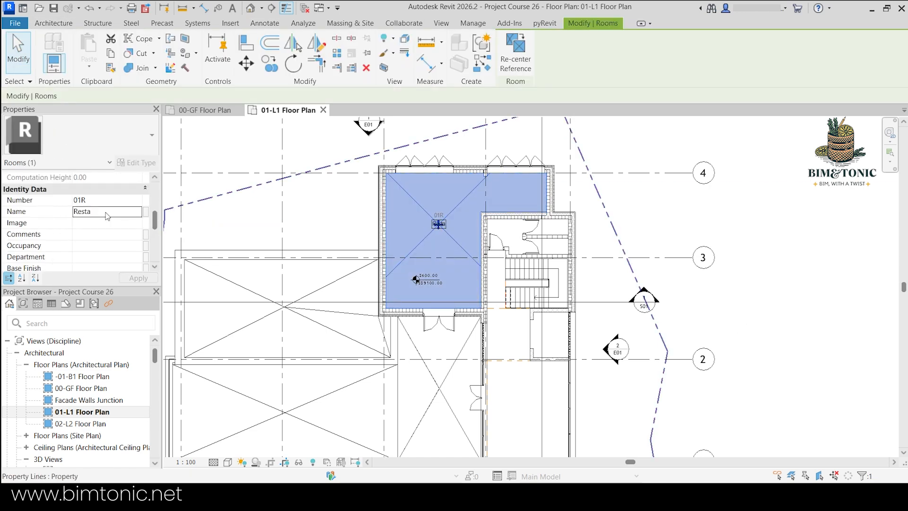
type("urant")
key("Return")
- Fill in the Restaurant room's finish data, entering Tiles as the floor finish
scroll(134, 203, "down", 2)
left_click(134, 201)
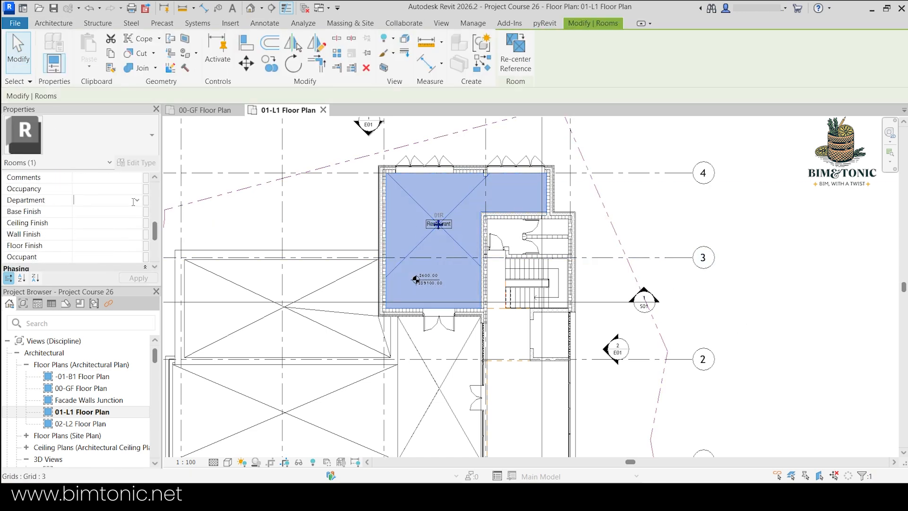
left_click(136, 211)
left_click(136, 223)
left_click(127, 245)
type("Tiles")
- Copy the Restaurant room into the long space between grids 1 and 2 beyond the staircase
middle_click_drag(518, 282, 543, 326)
scroll(558, 382, "up", 2)
key("c")
key("o")
left_click(403, 209)
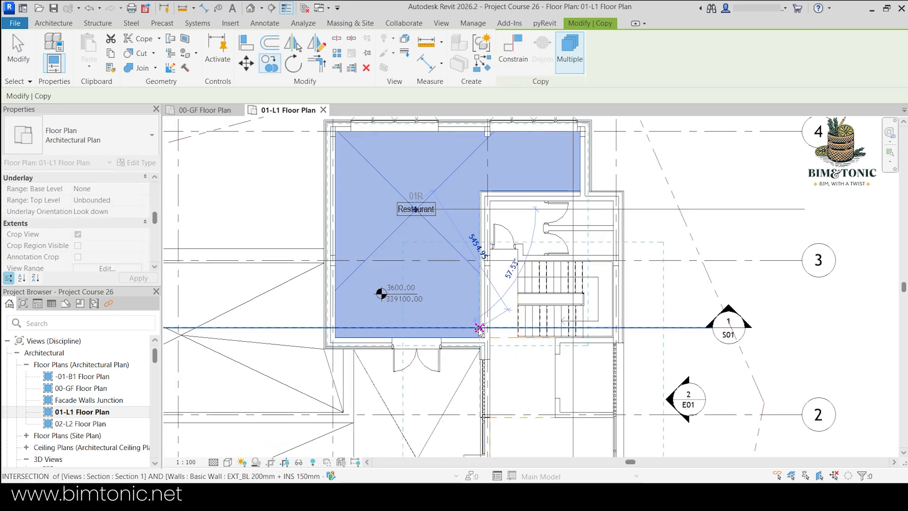
scroll(479, 326, "down", 5)
left_click(497, 328)
- Rename the original room 01R between grids 3 and 4 as Kitchen
scroll(467, 230, "up", 4)
left_click(454, 197)
scroll(117, 236, "up", 3)
left_click(116, 246)
type("Kitchen")
- Copy the Restaurant room into the space beside the shaft below the stairs and enter Corridor as its name
left_click(528, 397)
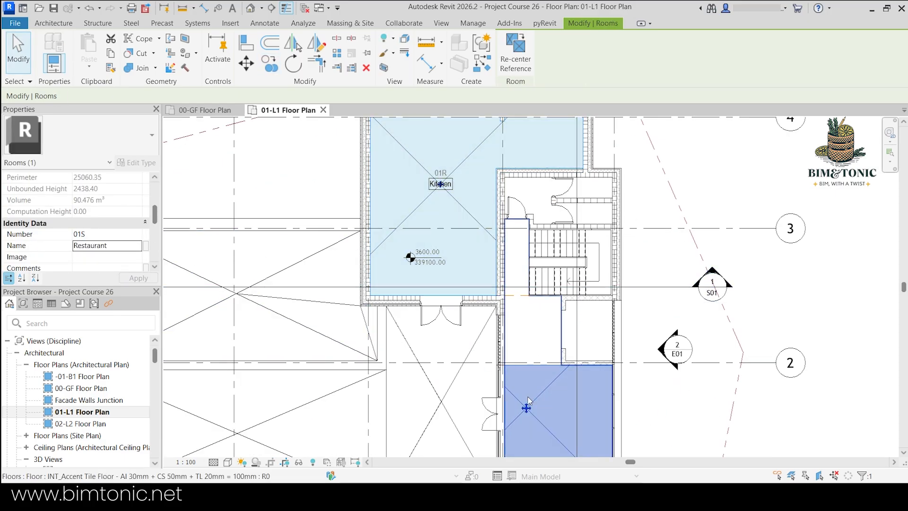
key("c")
key("o")
left_click(528, 400)
left_click(527, 314)
left_click(135, 247)
type("Corridor")
left_click(518, 296)
key("Delete")
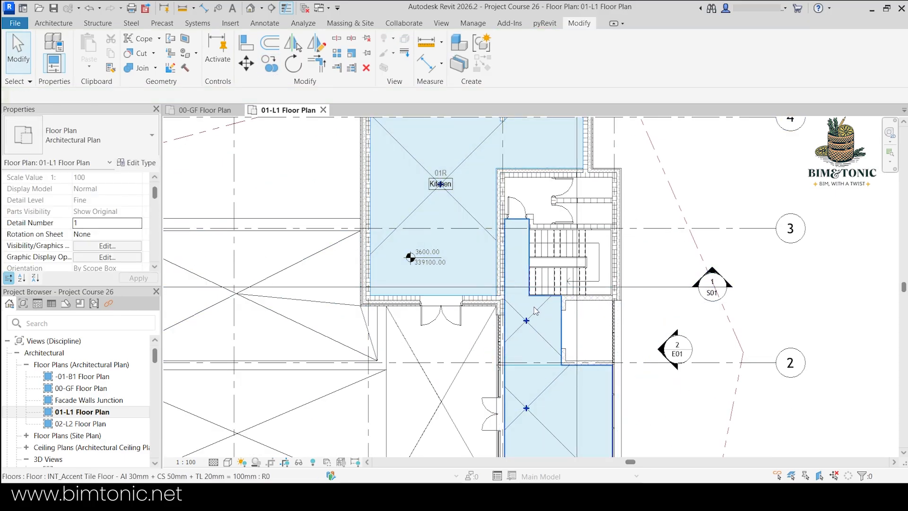
- Rename the room beside the shaft as Entrance and copy it into the narrow strip alongside the stairs
left_click(530, 318)
scroll(123, 217, "down", 2)
left_click(116, 246)
type("Entranceco")
left_click(527, 320)
left_click(517, 263)
- Rename the strip room alongside the stairs as Corridor and copy it into the lobby in front of the two cubicles
left_click(51, 213)
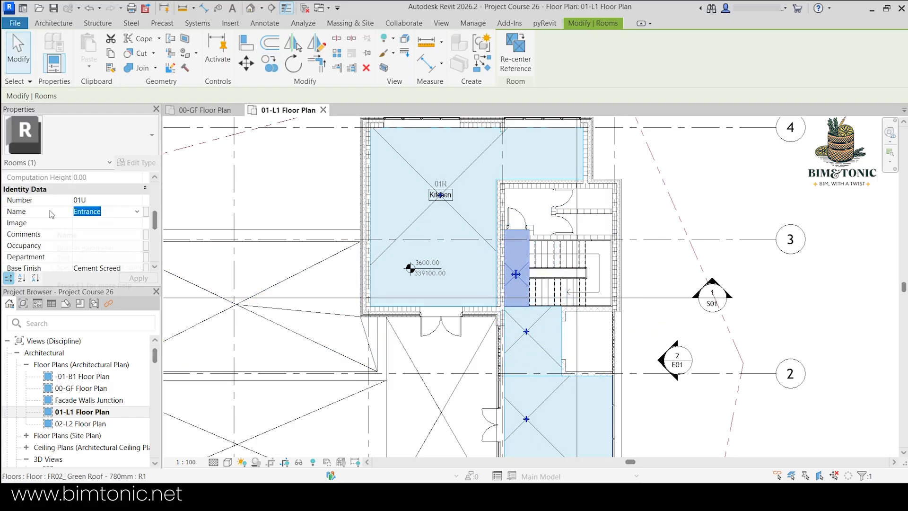
type("Corridorco")
scroll(531, 270, "up", 1)
left_click(588, 304)
left_click(607, 215)
scroll(558, 176, "up", 4)
left_click(586, 223)
left_click(746, 307)
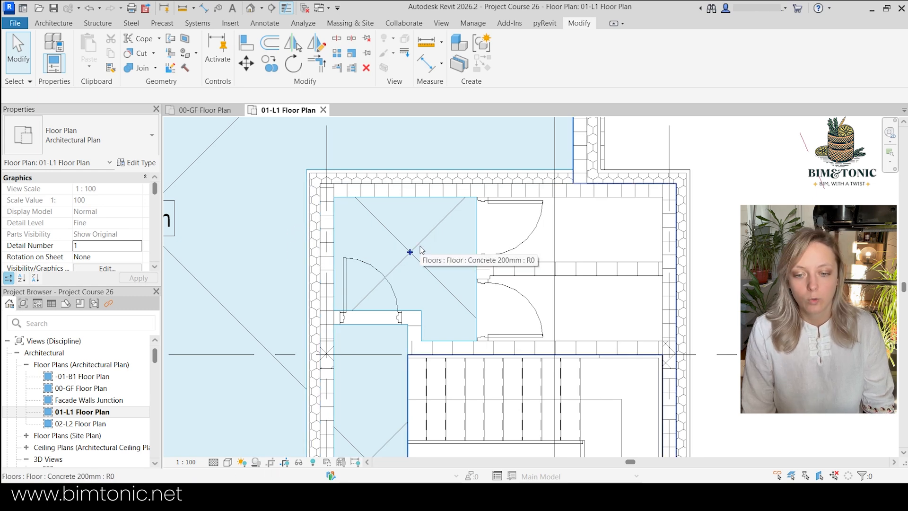
- Turn off Room Bounding for both INT_BL 200mm walls that separate the two cubicles
left_click(594, 275)
scroll(497, 273, "up", 5)
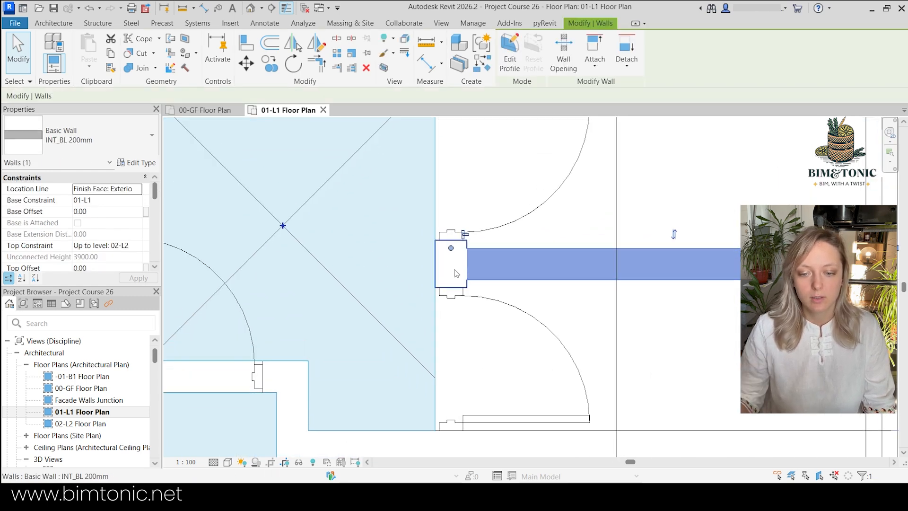
left_click(456, 277, "ctrl")
scroll(456, 275, "down", 3)
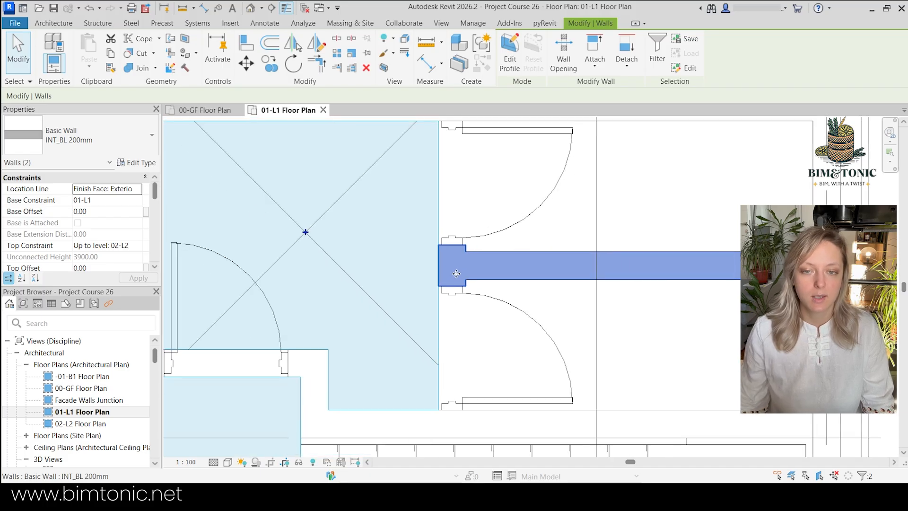
scroll(88, 232, "down", 3)
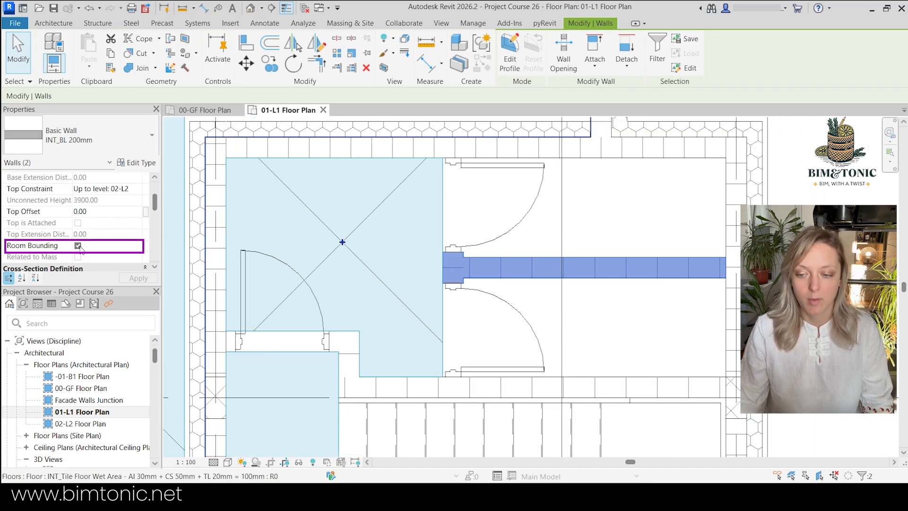
left_click(78, 245)
scroll(478, 278, "down", 2)
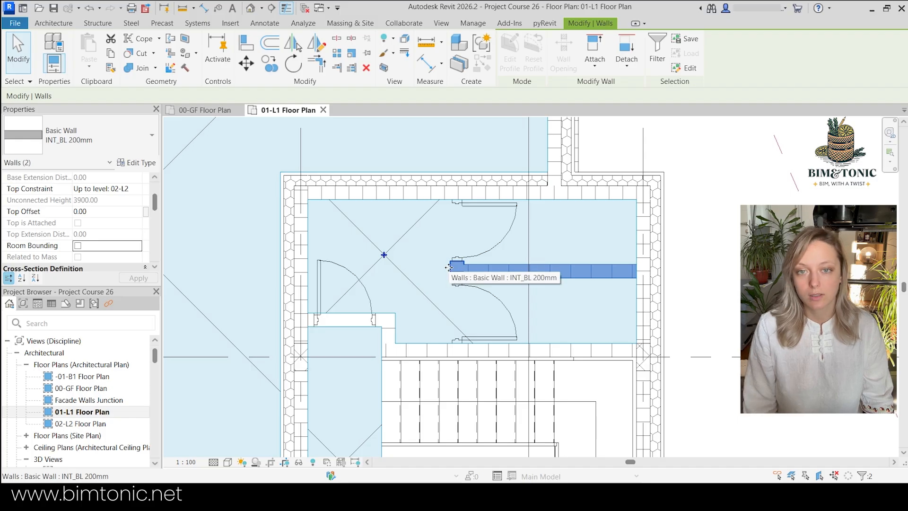
scroll(457, 266, "down", 5)
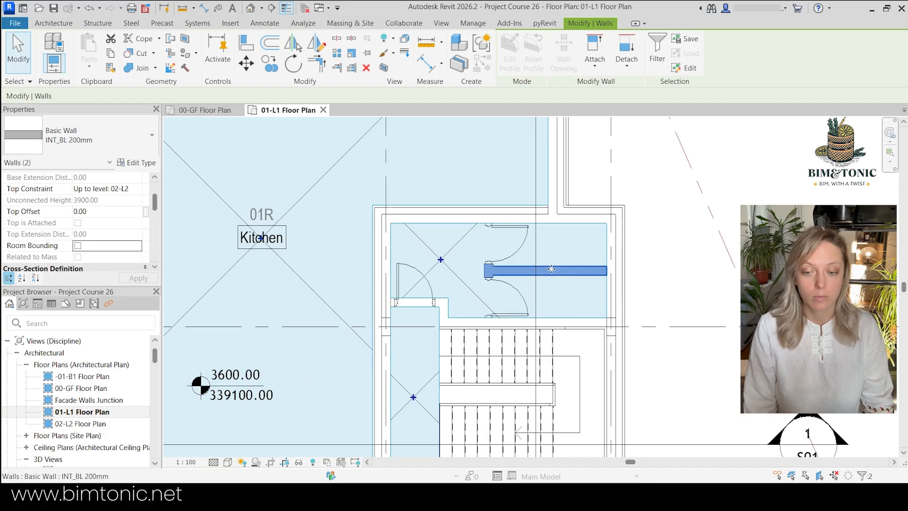
- Open the 00-GF Floor Plan, dismiss the save reminder and place New Room Tag Sections tags on the Entrance and Corridor rooms
double_click(81, 388)
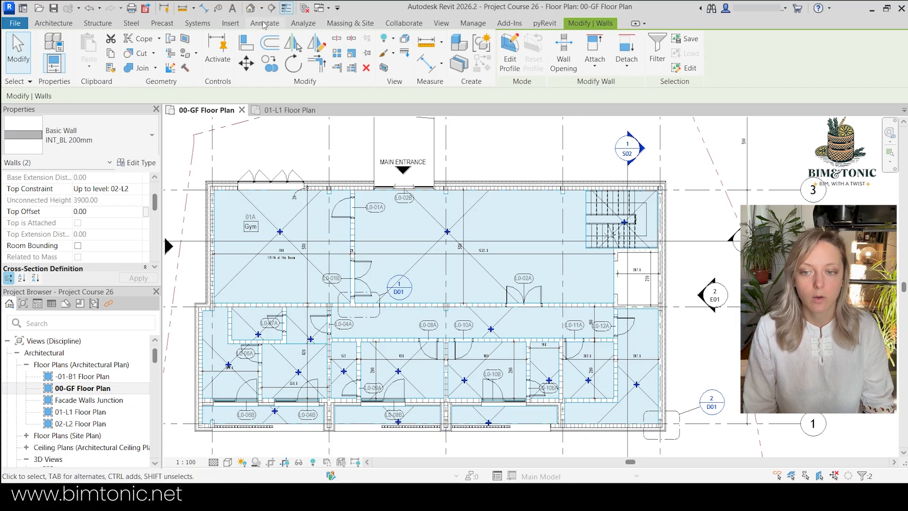
left_click(265, 23)
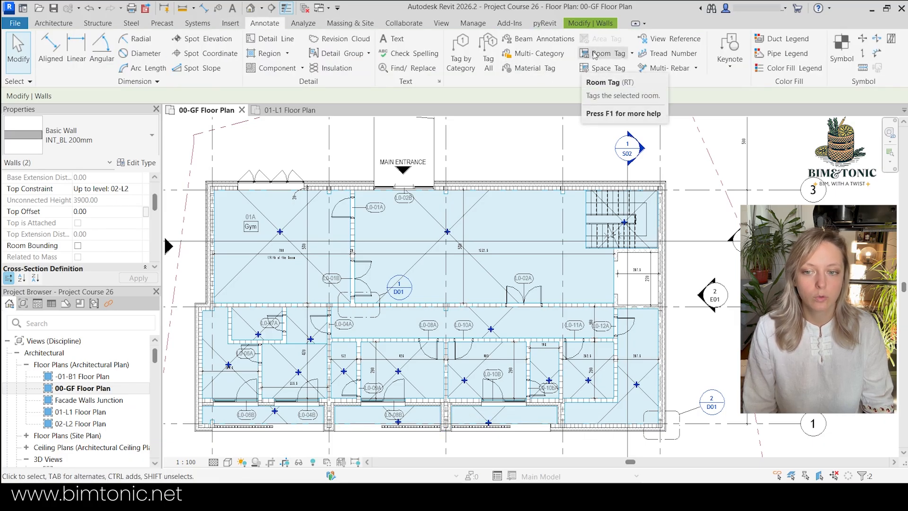
left_click(601, 55)
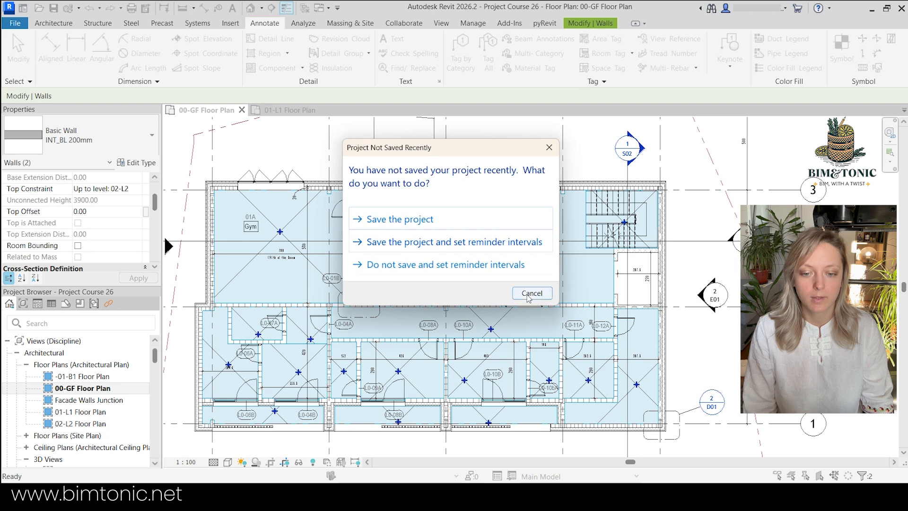
left_click(531, 292)
left_click(480, 228)
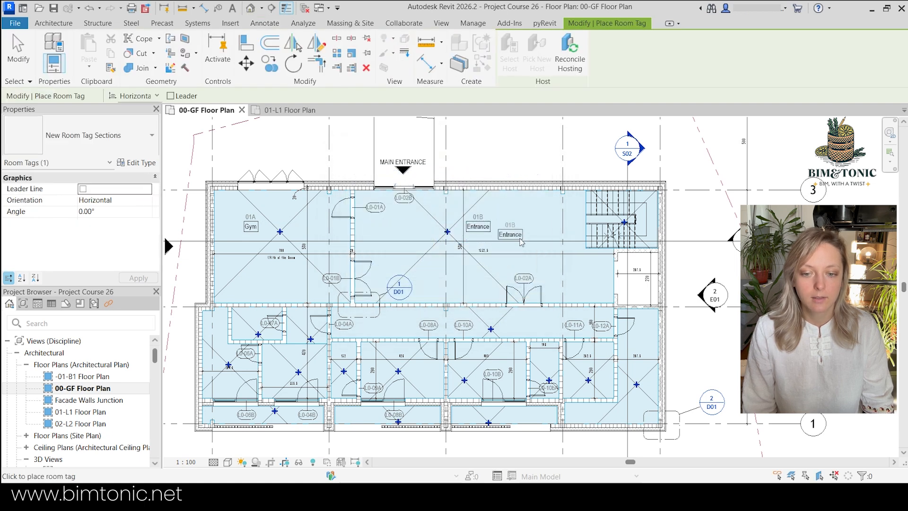
left_click(496, 326)
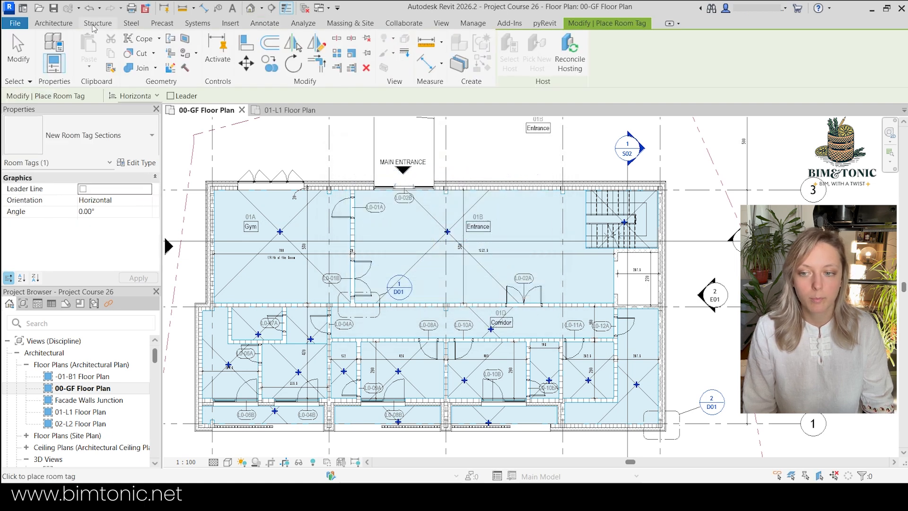
key("Escape")
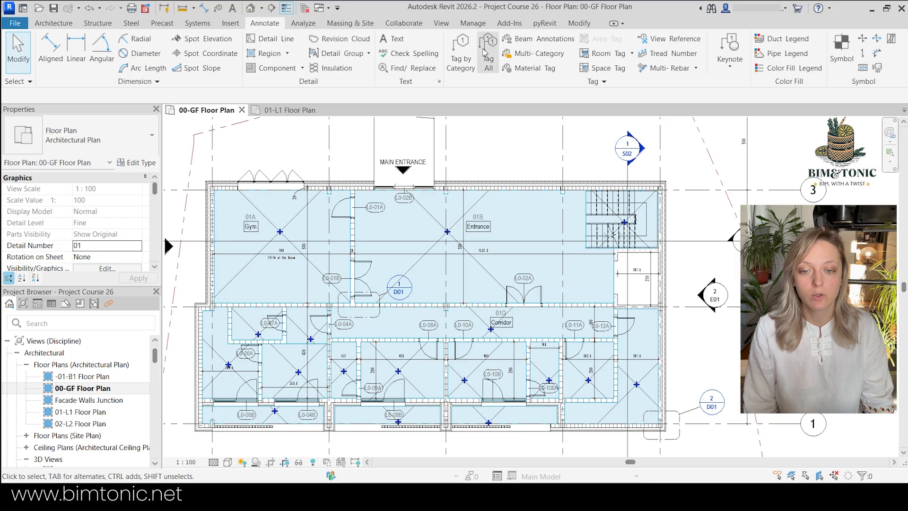
- Tag all remaining untagged rooms in the ground floor plan with the M_Room Tag : Room Tag type, without leaders
left_click(489, 59)
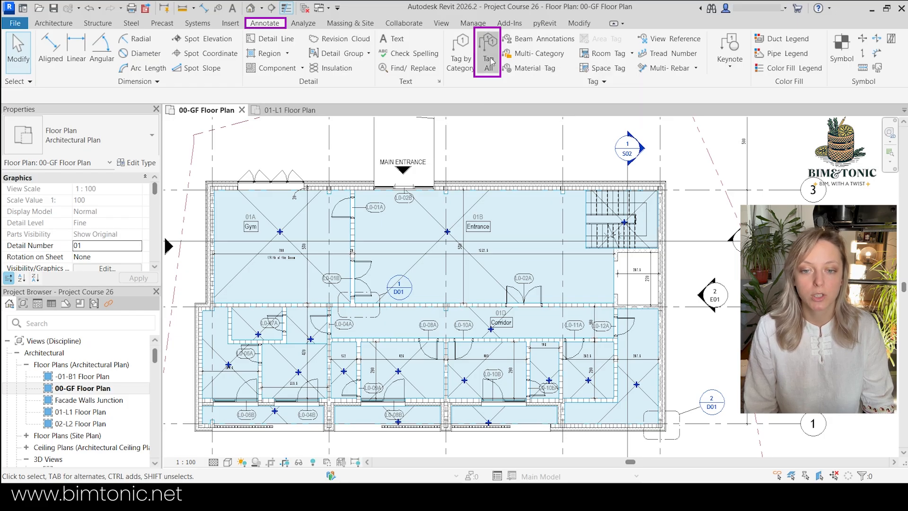
left_click_drag(555, 272, 555, 275)
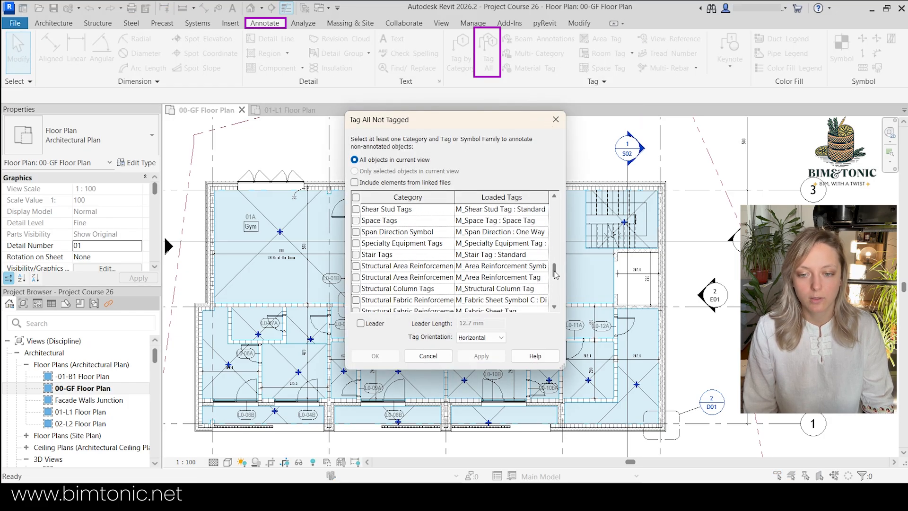
scroll(427, 282, "up", 2)
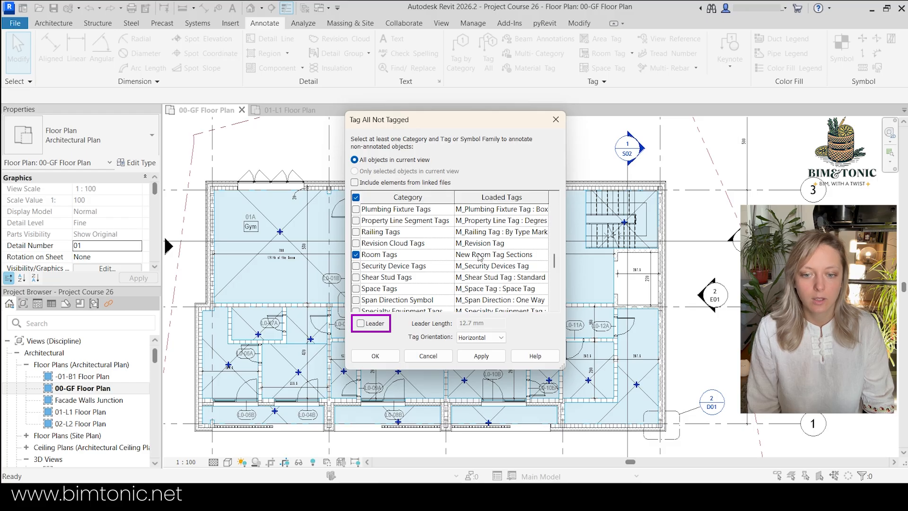
left_click(543, 256)
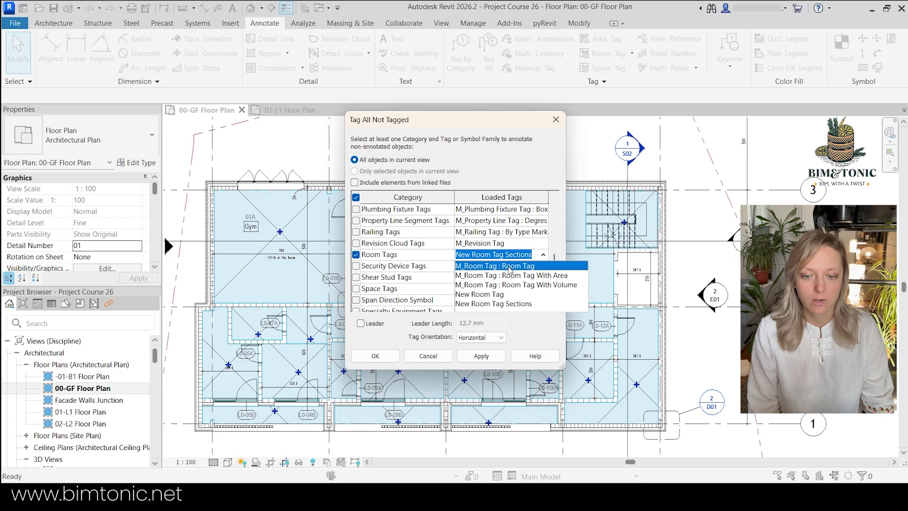
left_click(510, 267)
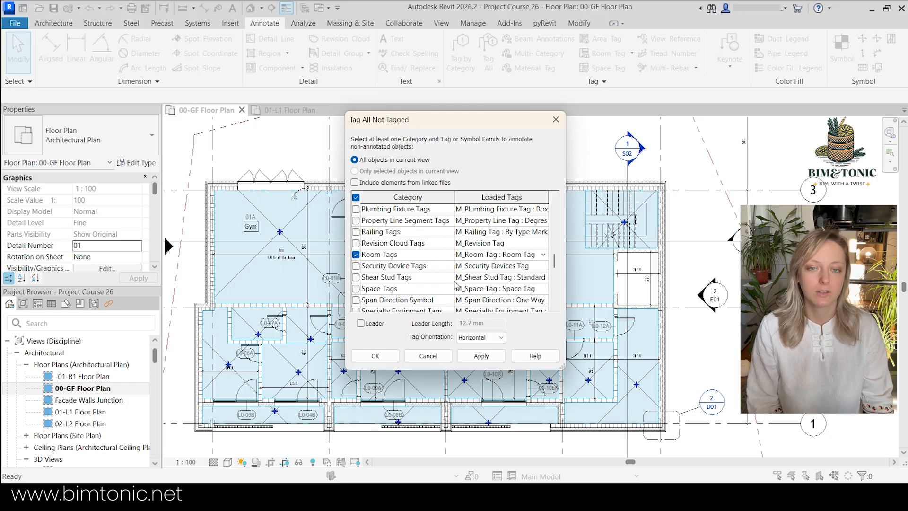
left_click(382, 356)
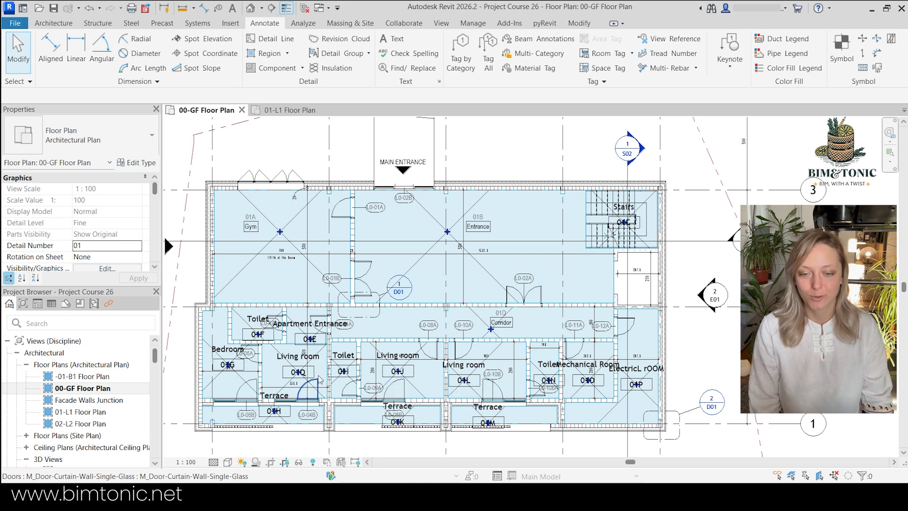
- Examine the Entrance room's tag and the room tags across the rest of the ground floor plan
scroll(489, 228, "up", 2)
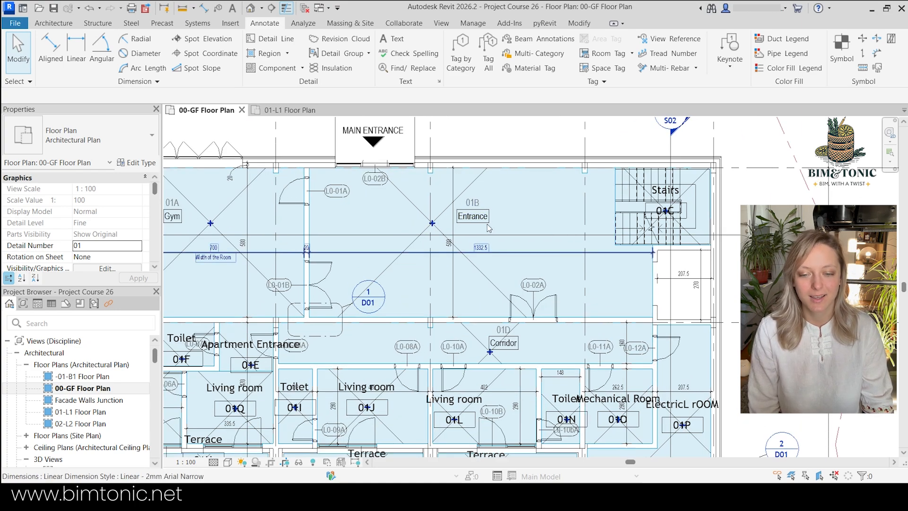
scroll(489, 227, "up", 3)
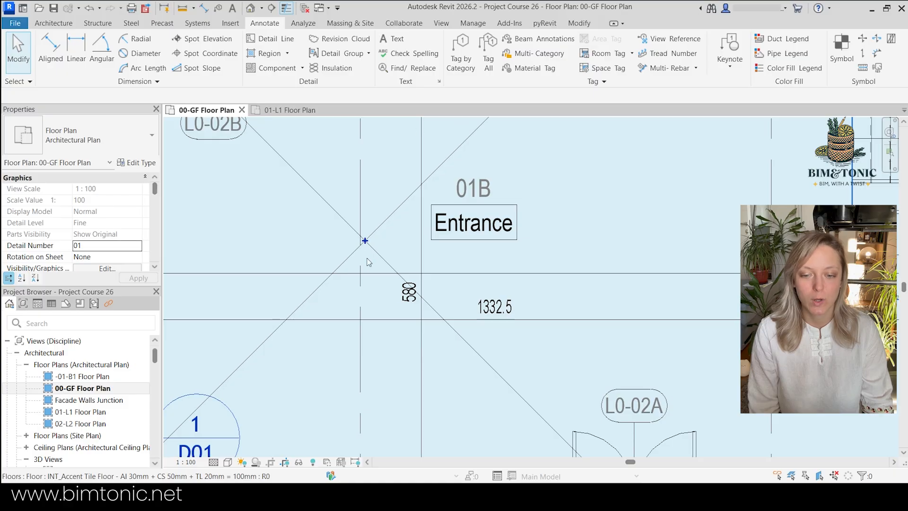
middle_click_drag(369, 263, 384, 331)
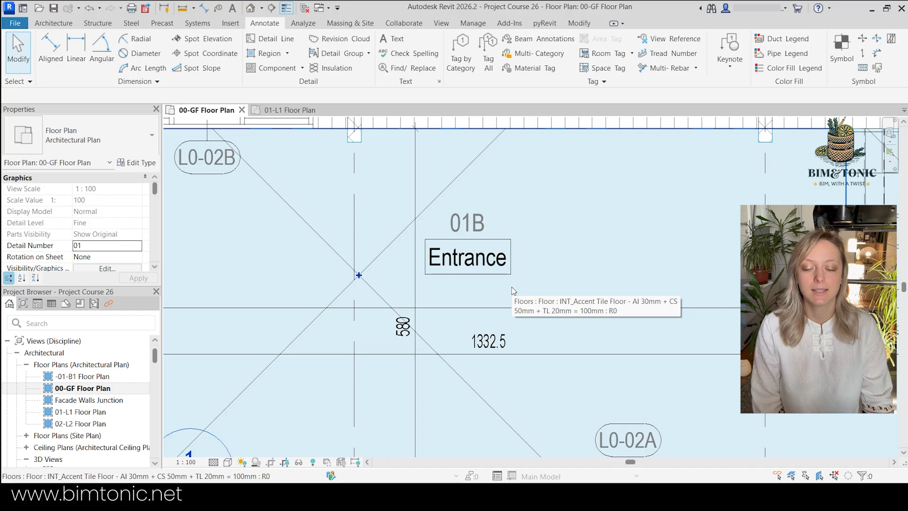
scroll(513, 291, "down", 2)
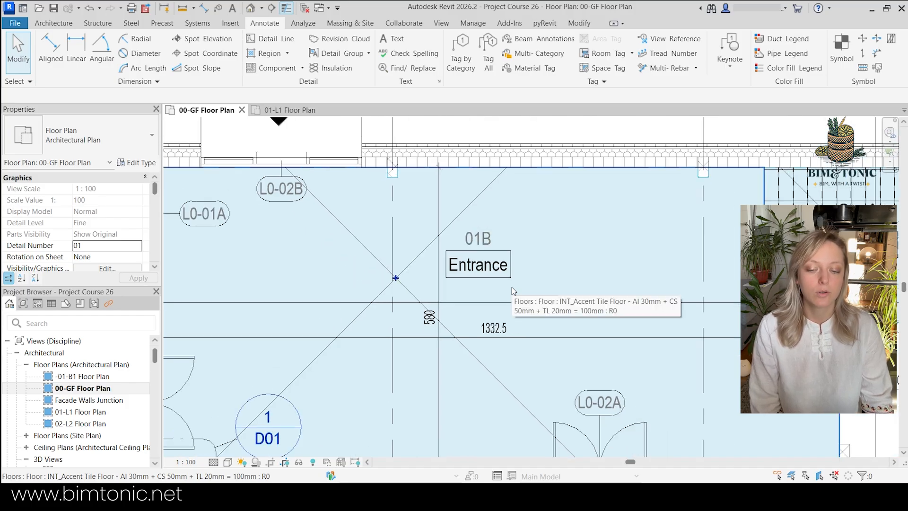
scroll(513, 290, "down", 5)
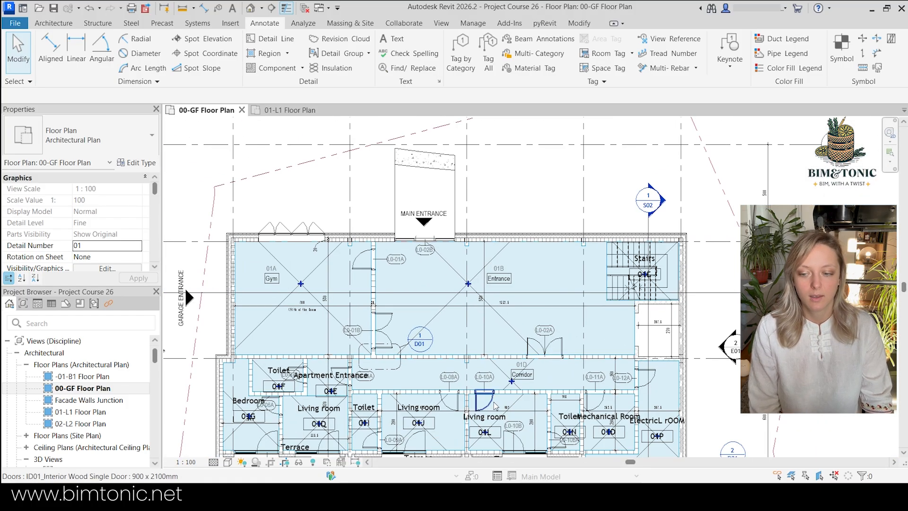
scroll(495, 406, "down", 1)
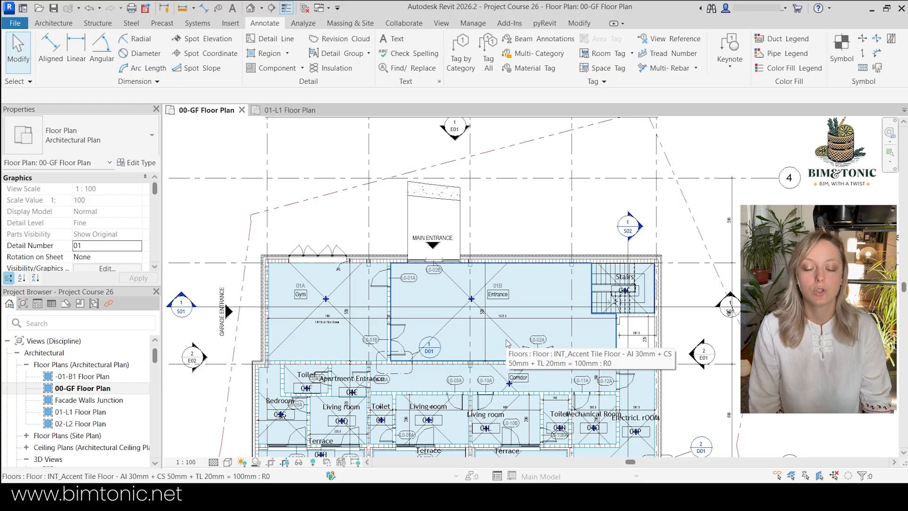
middle_click_drag(506, 344, 524, 297)
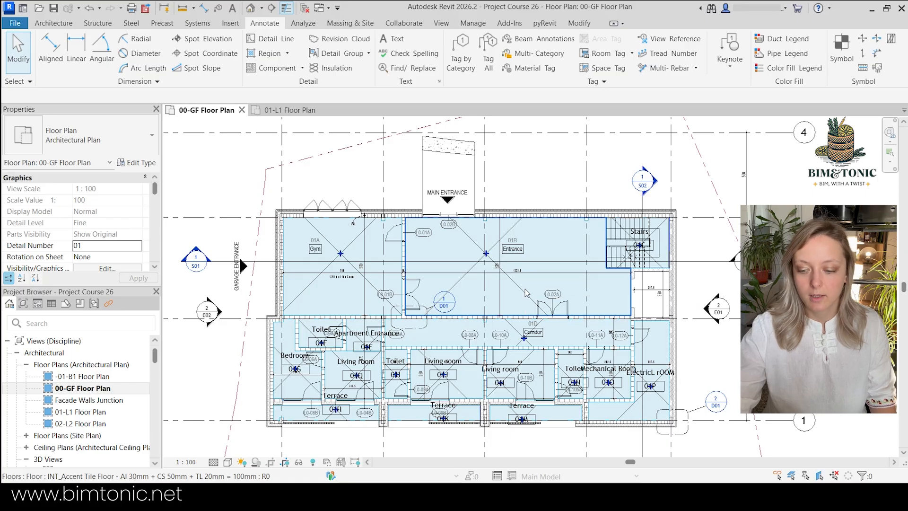
- Set the Department of the Entrance room to Public space and that of the Gym room to Entertainment area
left_click(525, 294)
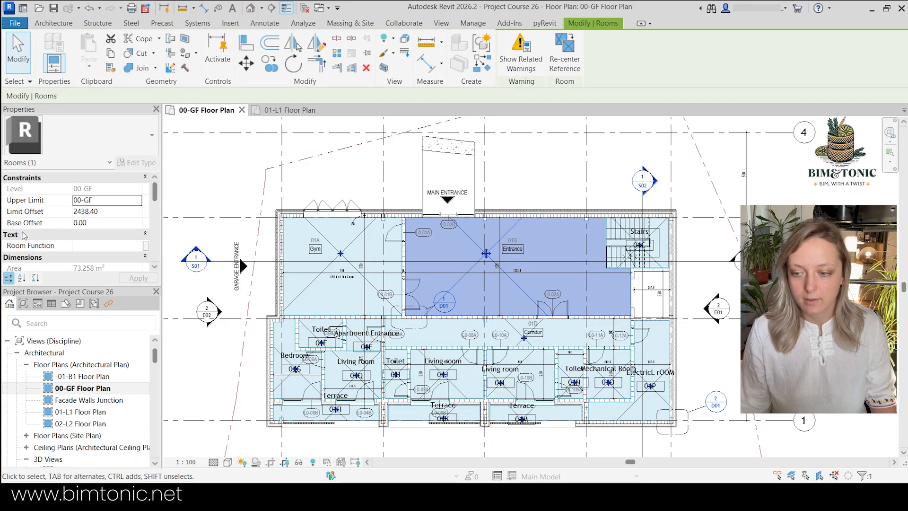
scroll(25, 236, "down", 3)
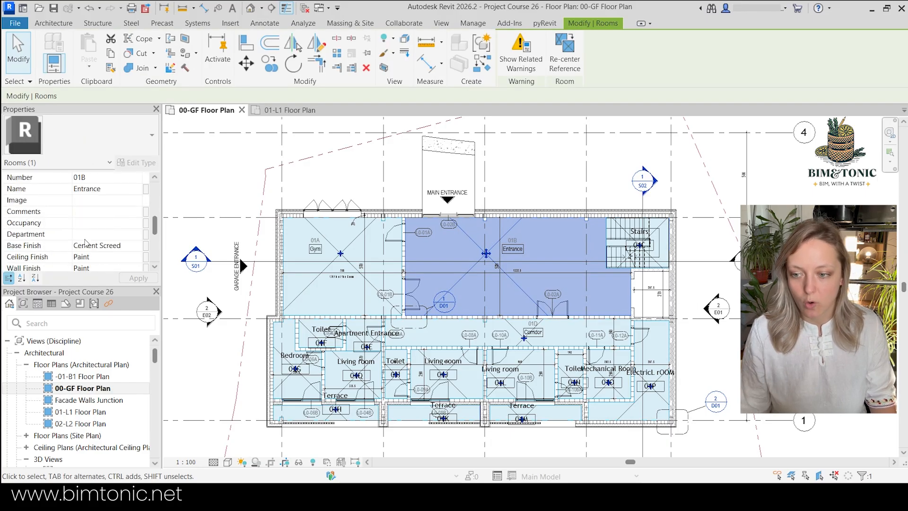
left_click(91, 235)
scroll(89, 227, "down", 1)
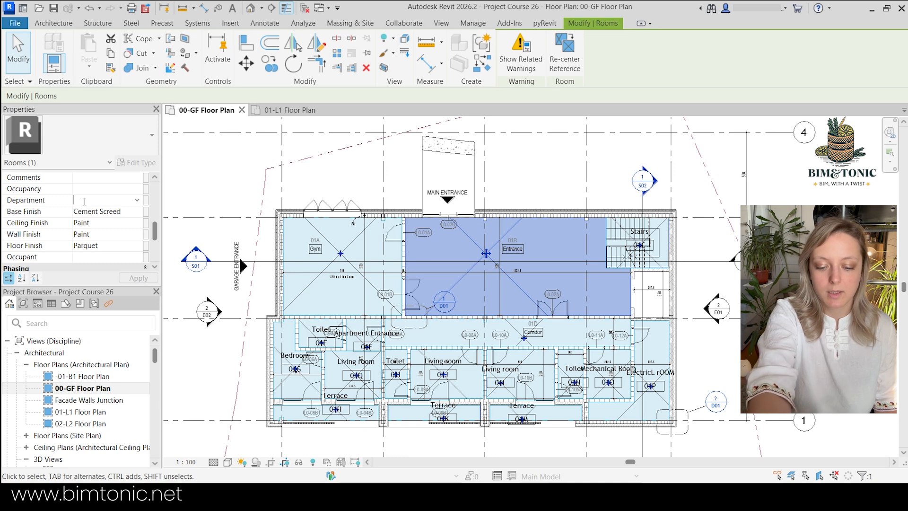
type("Public space")
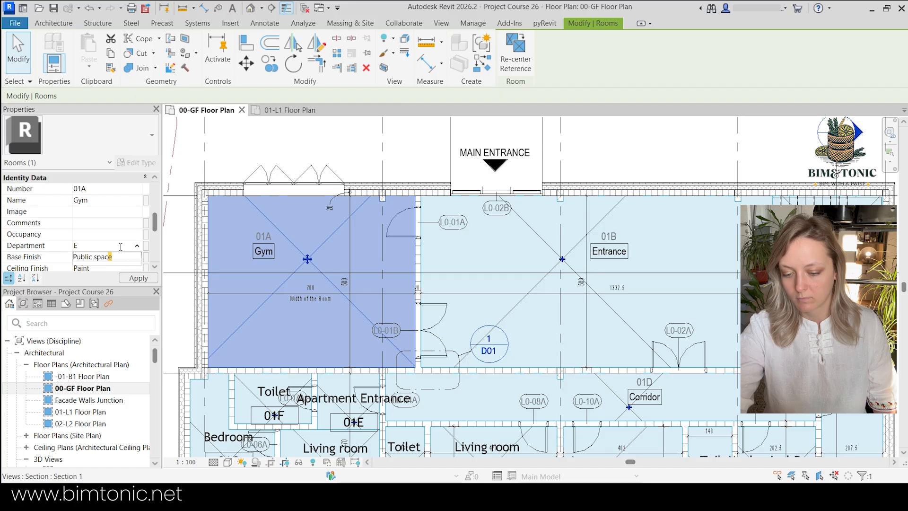
type("ntertai")
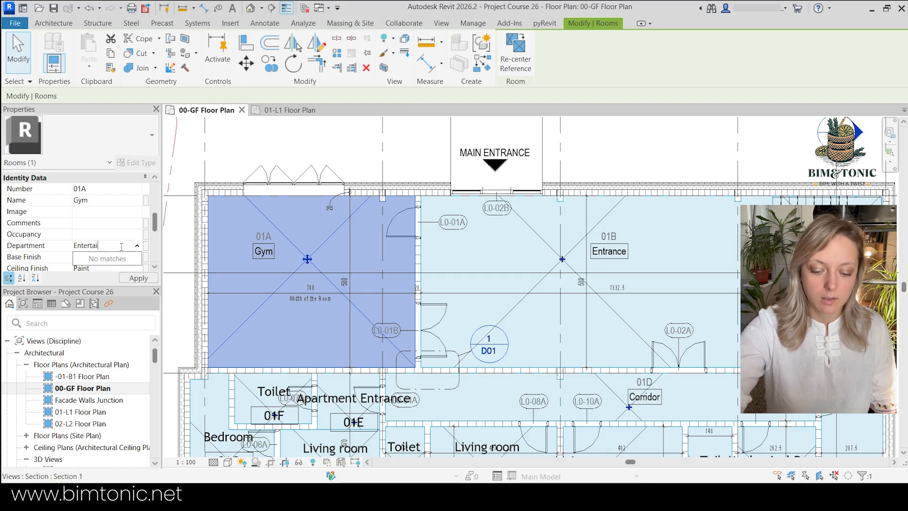
type("nme")
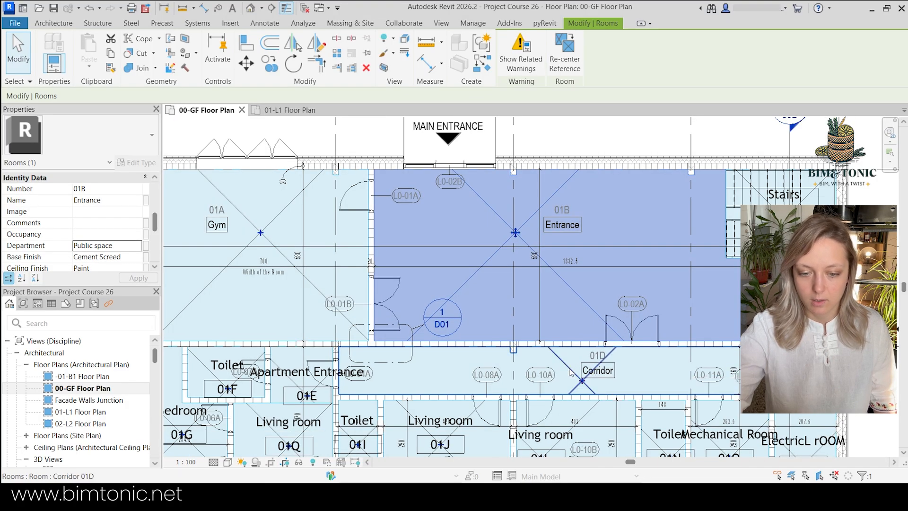
- Assign the existing Public space department to Corridor room 01D
left_click(572, 373)
left_click(126, 248)
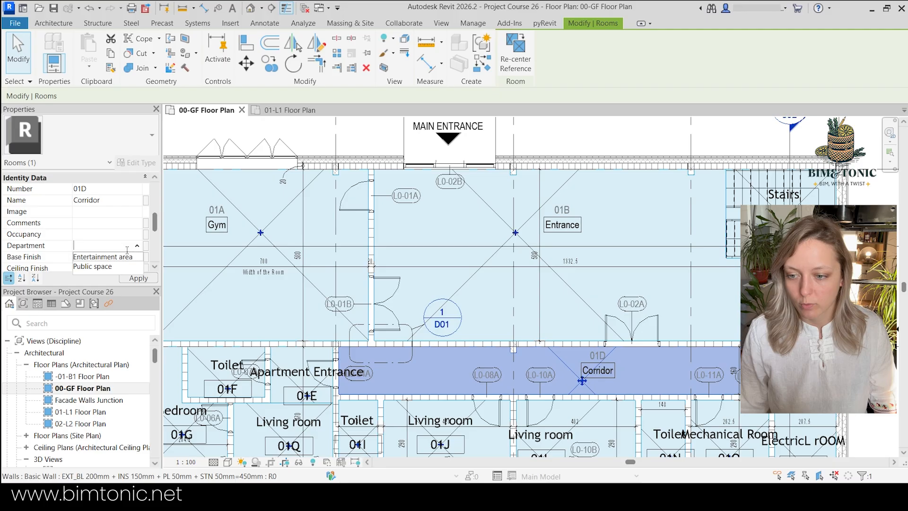
left_click(92, 266)
scroll(317, 140, "down", 4)
key("Escape")
- Select the apartment, terrace and service rooms below the corridor, including Toilet 01F, and filter the selection to Rooms only
left_click_drag(399, 359, 211, 296)
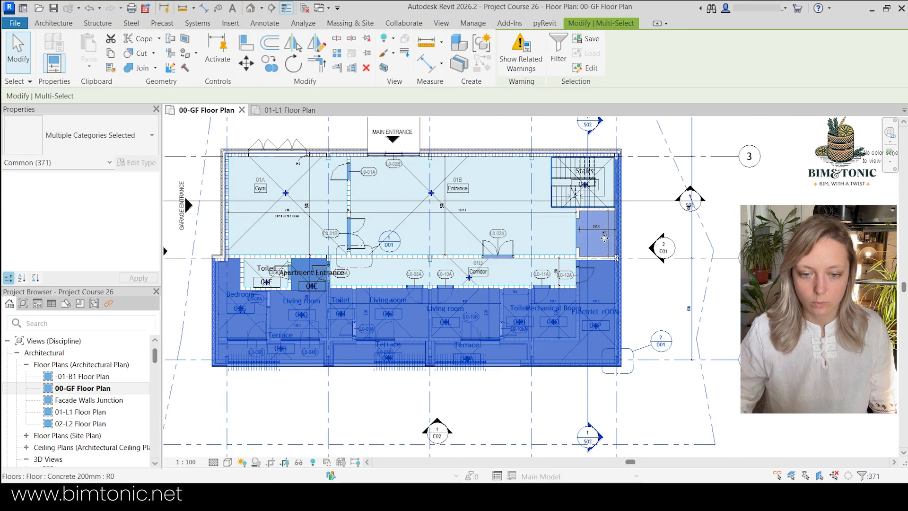
left_click(253, 269, "ctrl")
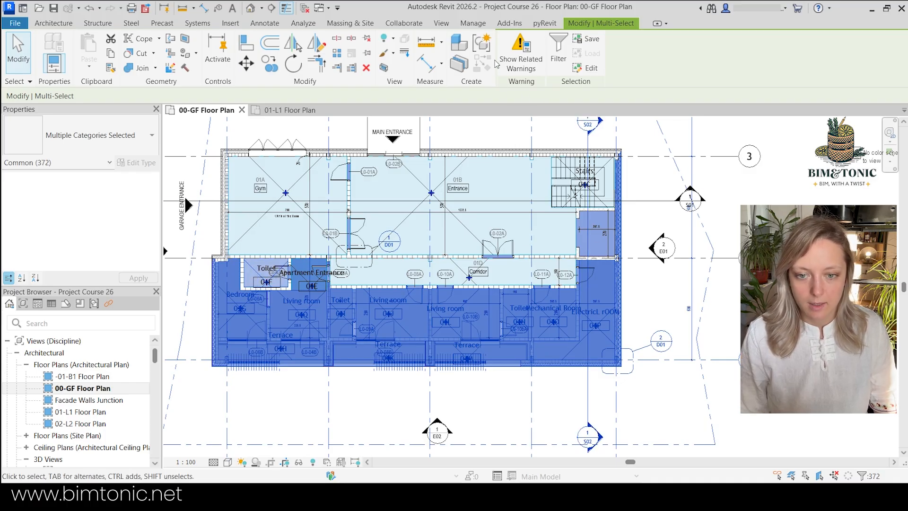
left_click(558, 52)
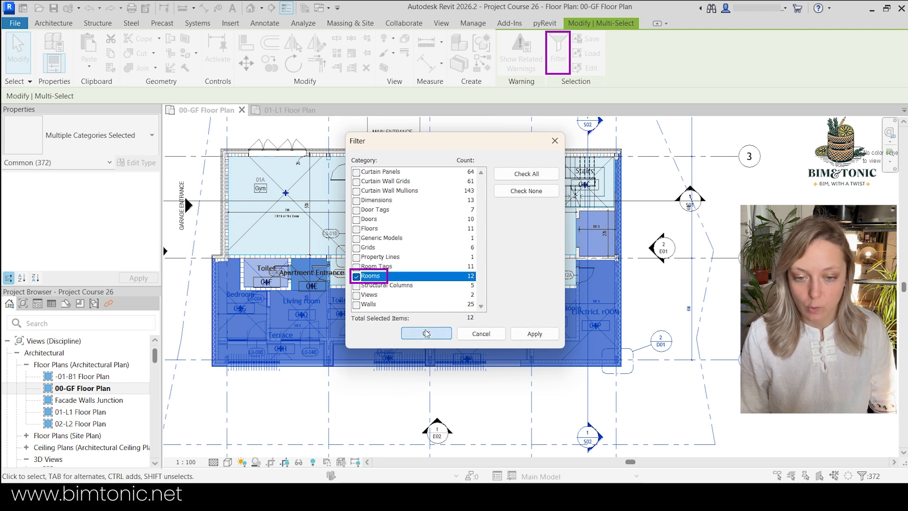
left_click(426, 334)
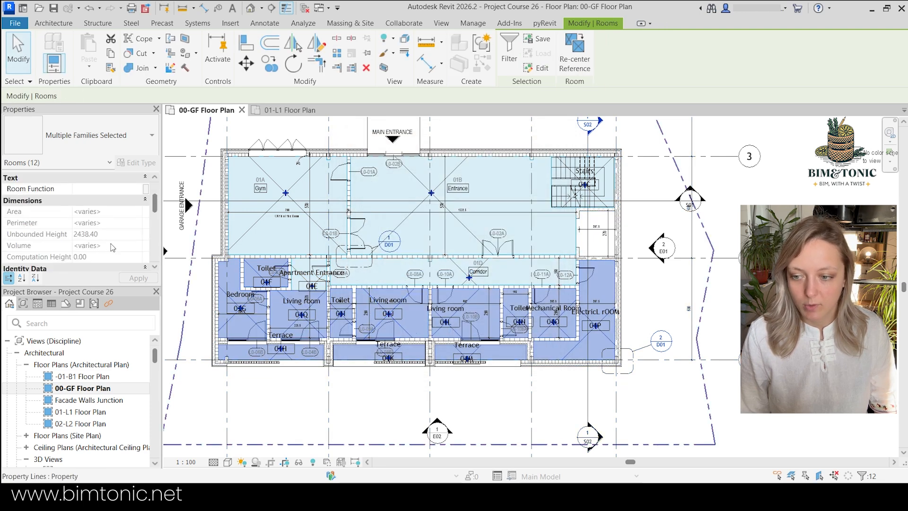
- Set the Department of the selected rooms to Apartment
scroll(112, 247, "down", 4)
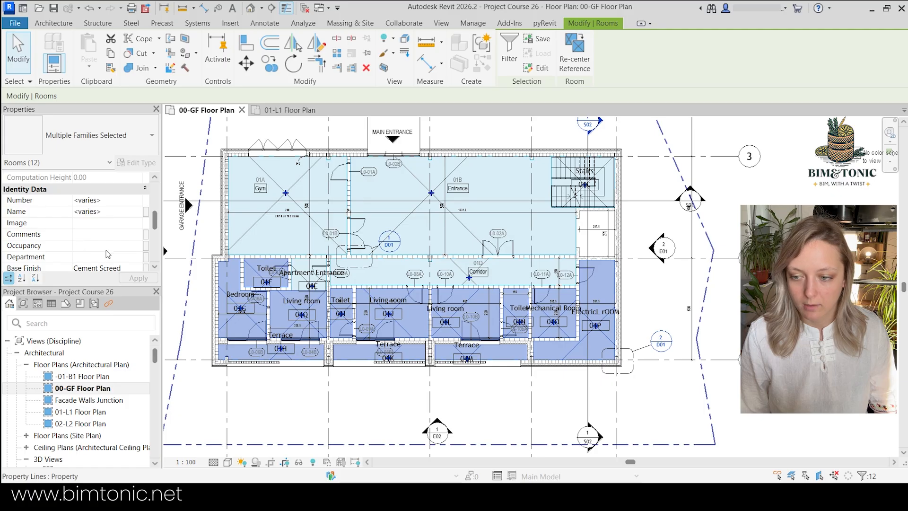
left_click(134, 258)
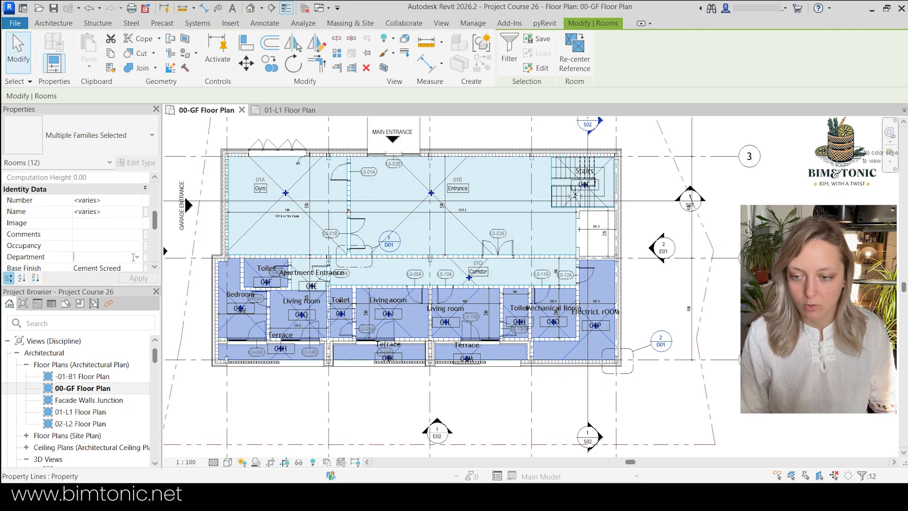
type("A")
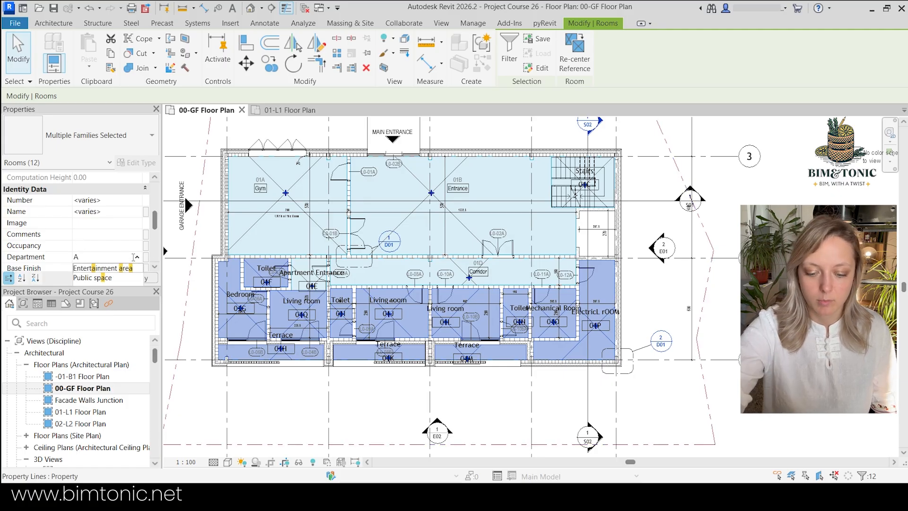
type("part")
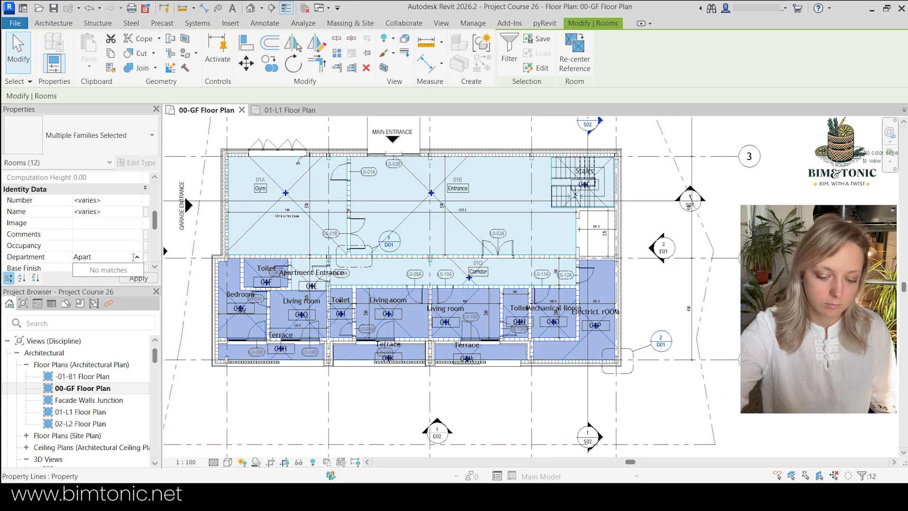
type("men")
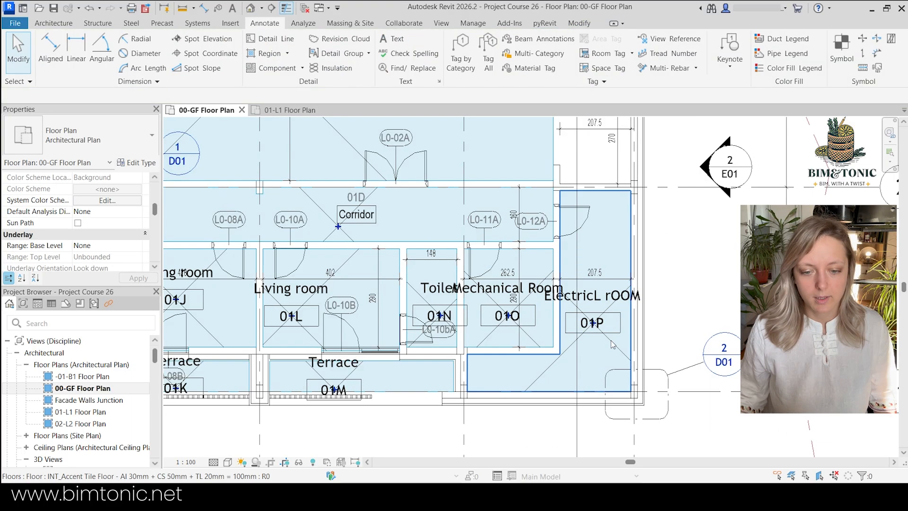
- Set the Department of Mechanical Room 01O and the adjacent electrical room 01P to MEP
left_click(613, 345)
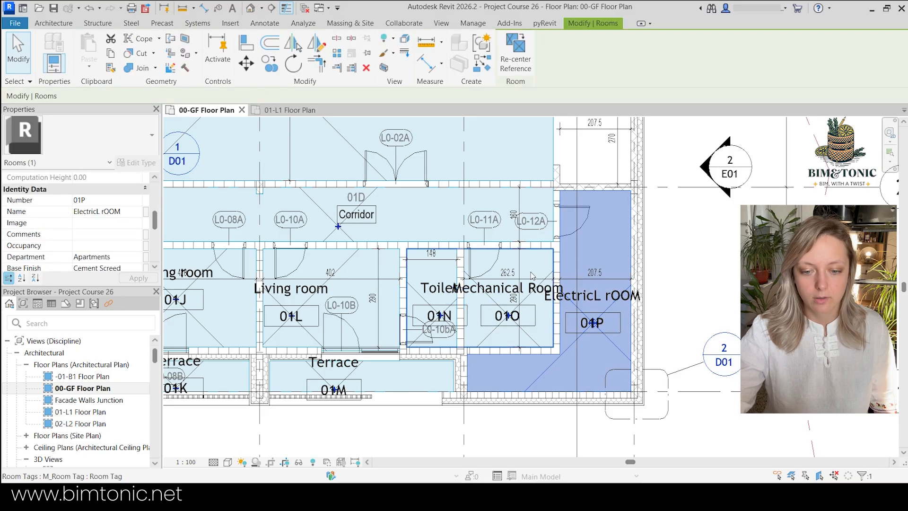
scroll(543, 331, "up", 2)
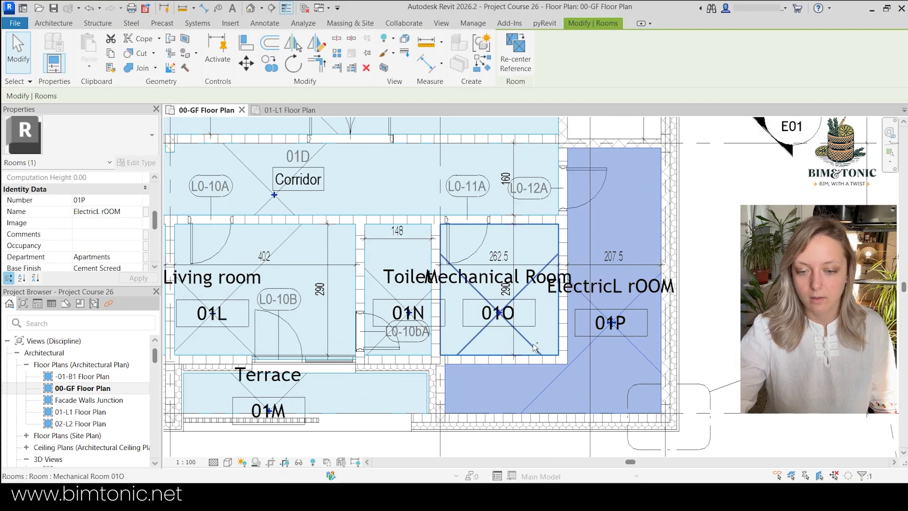
left_click(534, 348, "ctrl")
left_click(129, 258)
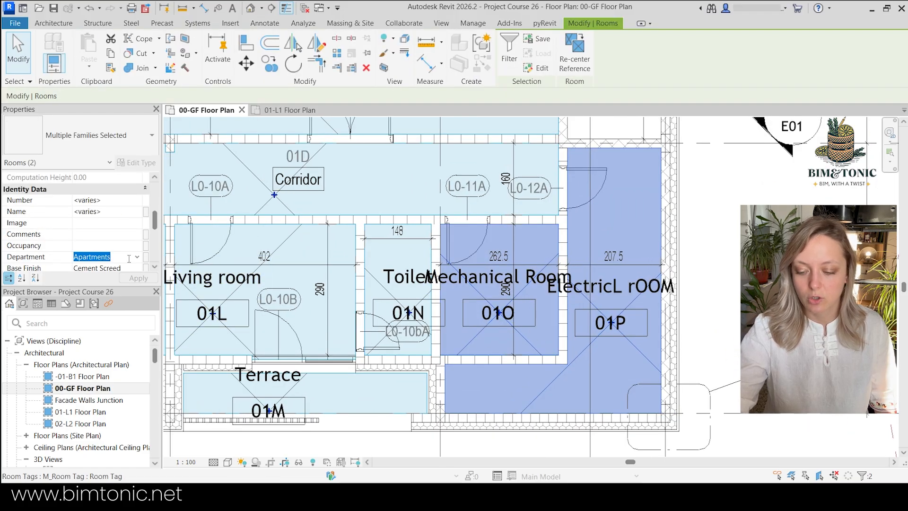
type("ME")
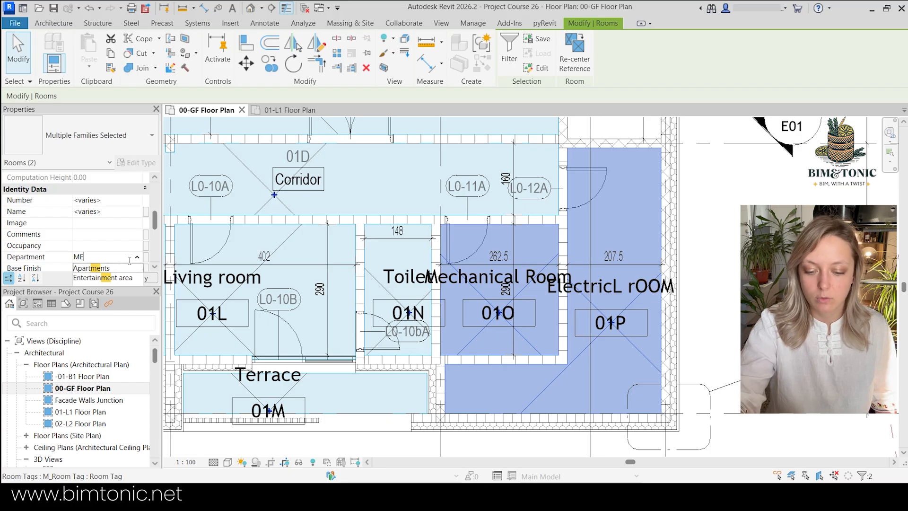
type("P")
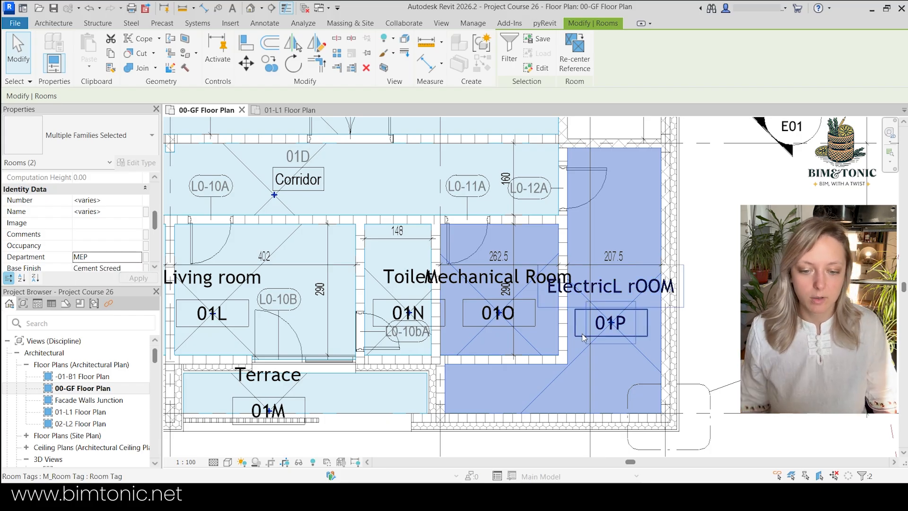
scroll(581, 319, "down", 2)
scroll(581, 319, "down", 3)
key("Escape")
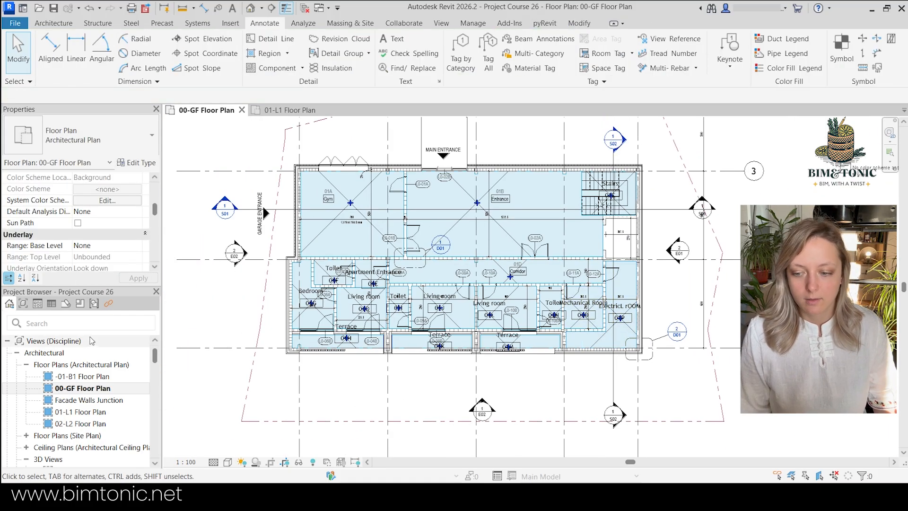
- Open the 01-L1 Floor Plan view
left_click(80, 412)
double_click(80, 413)
scroll(404, 269, "down", 1)
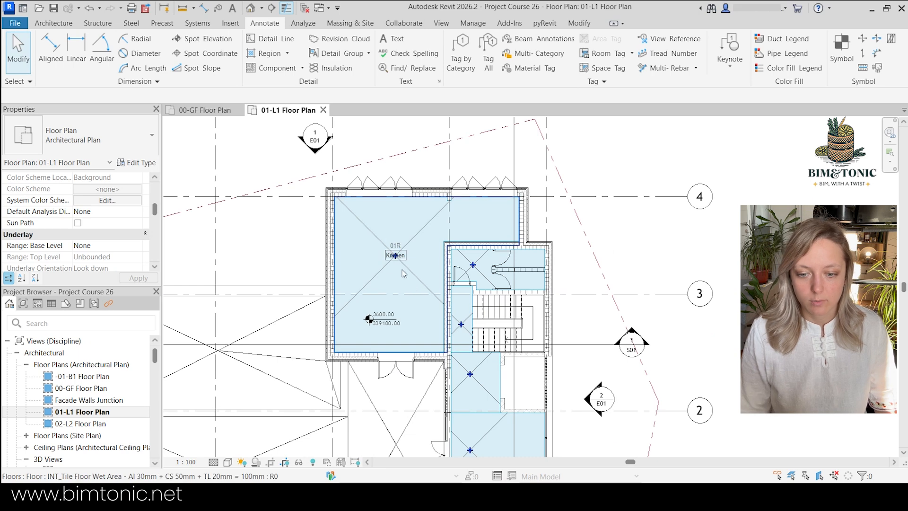
- Set the Department to Restaurant for Kitchen 01R, the room beside the stairs' upper side, Corridor 01U, the room below it and Restaurant 01S
middle_click_drag(404, 268, 364, 221)
left_click(369, 222)
scroll(439, 233, "up", 1)
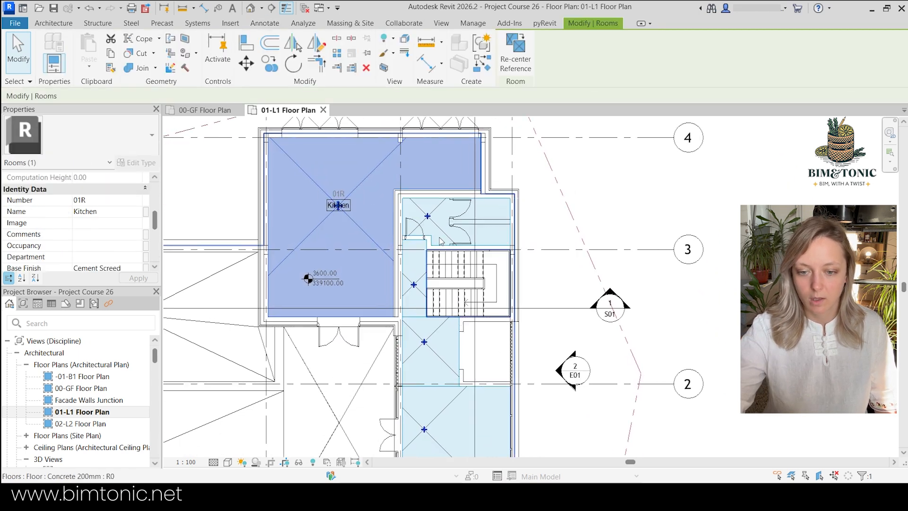
left_click(443, 230, "ctrl")
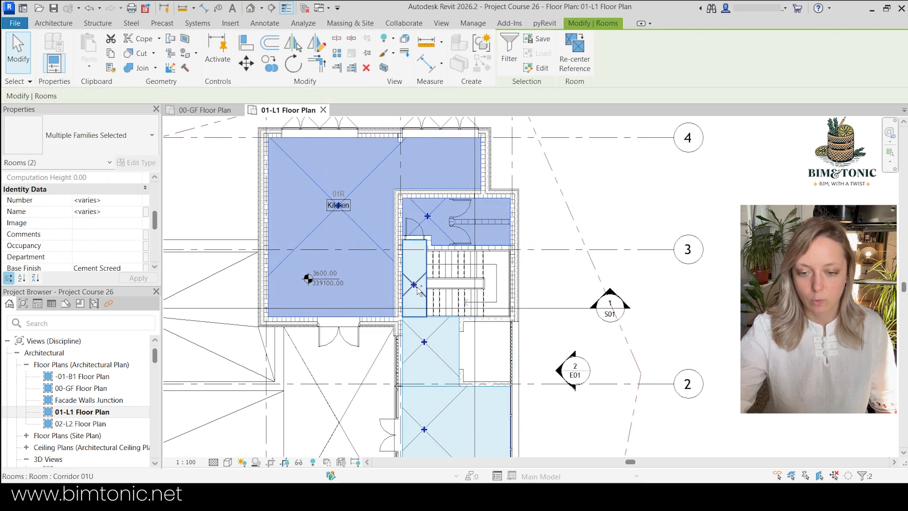
left_click(414, 288, "ctrl")
left_click(442, 362, "ctrl")
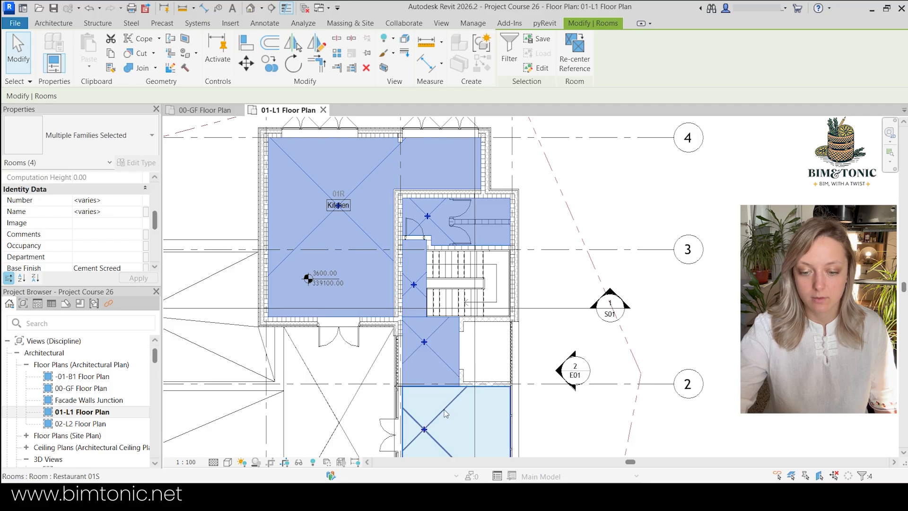
left_click(443, 408, "ctrl")
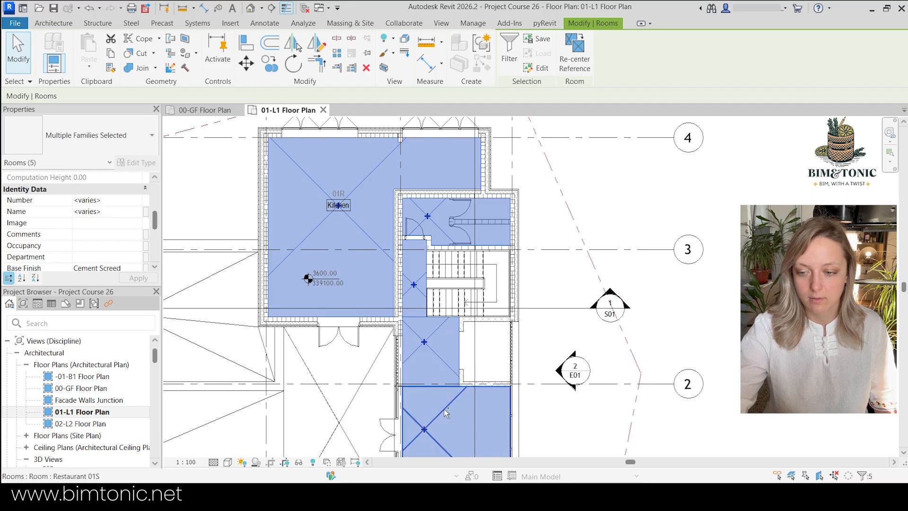
left_click(87, 257)
type("R")
type("estaurant")
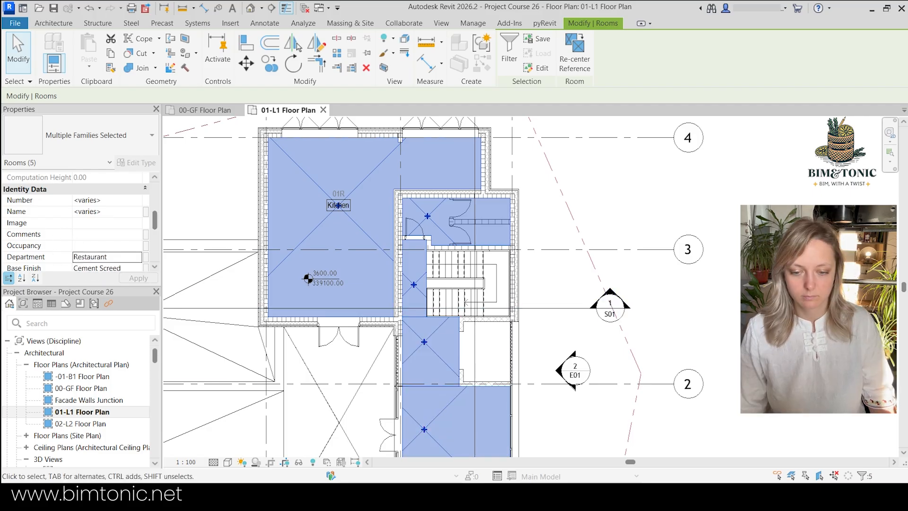
left_click(301, 176)
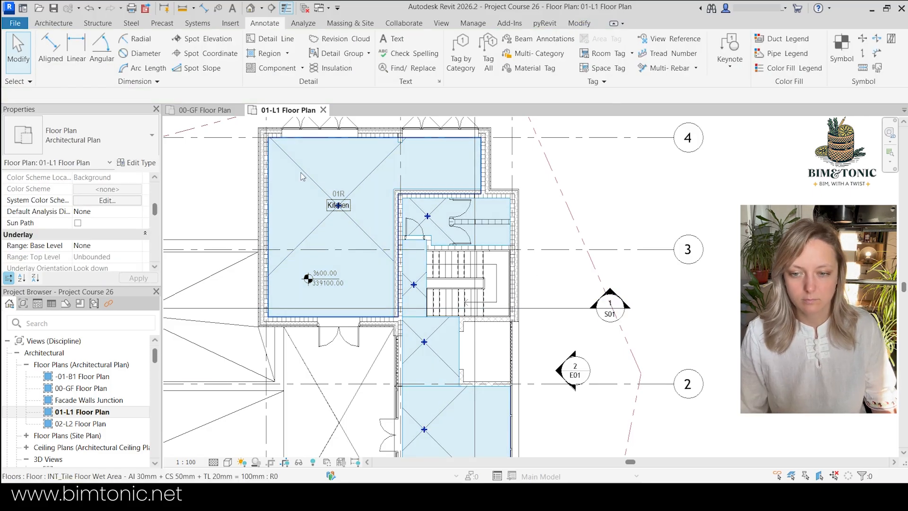
- Switch back to the 00-GF Floor Plan view
left_click(201, 112)
scroll(672, 314, "down", 2)
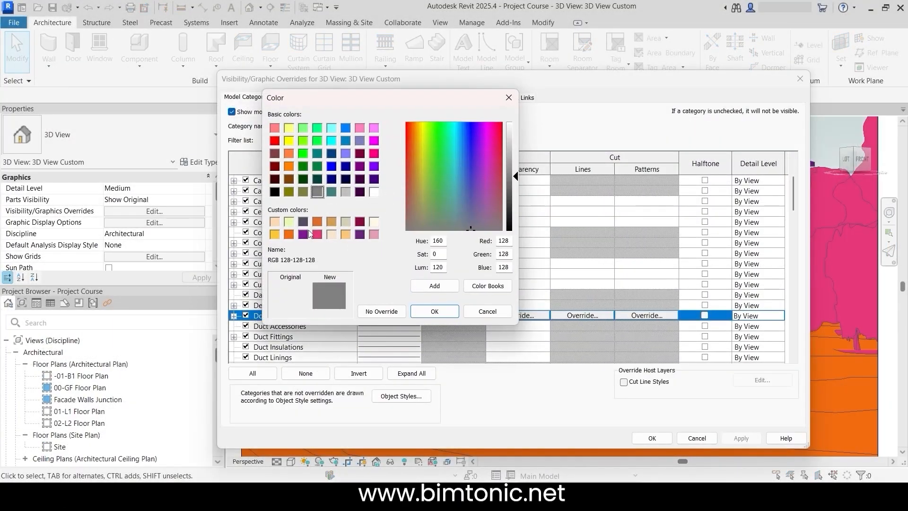
left_click(305, 233)
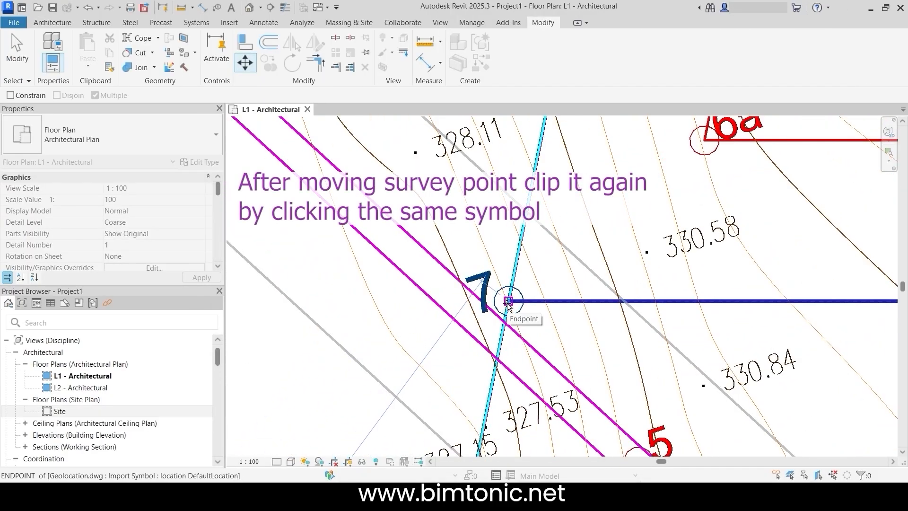
left_click(509, 300)
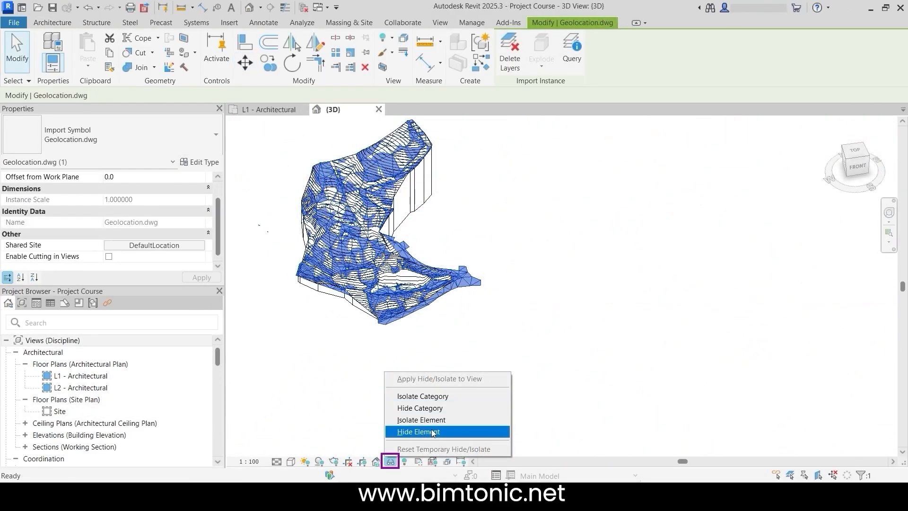
left_click(416, 425)
middle_click_drag(331, 360, 278, 314, "shift")
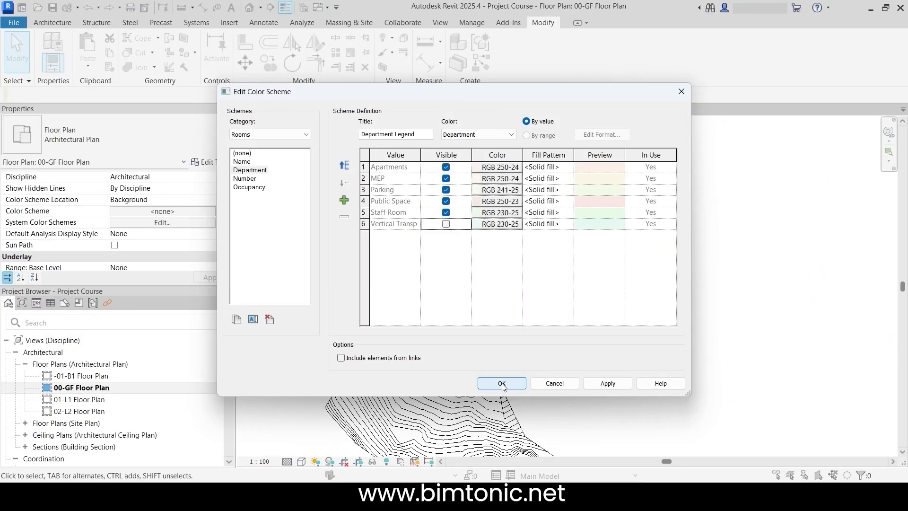
left_click(503, 384)
scroll(324, 300, "up", 3)
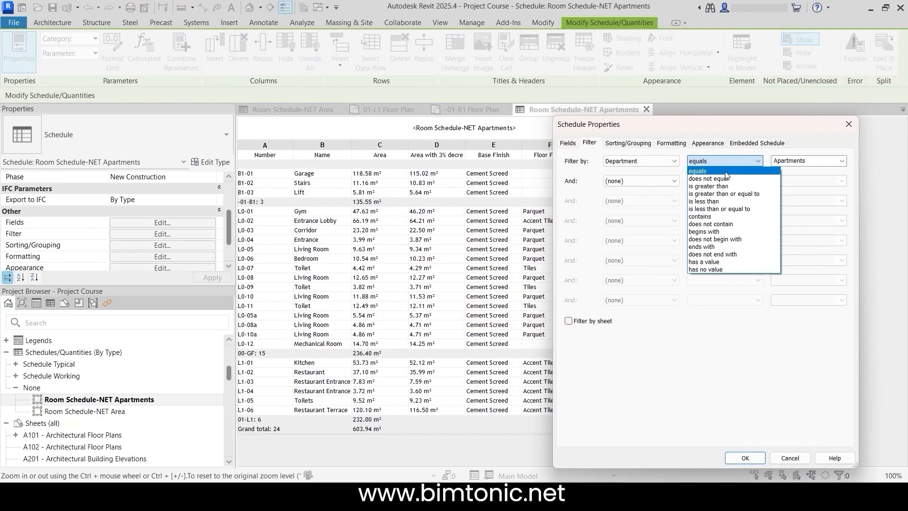
left_click(709, 171)
left_click(745, 457)
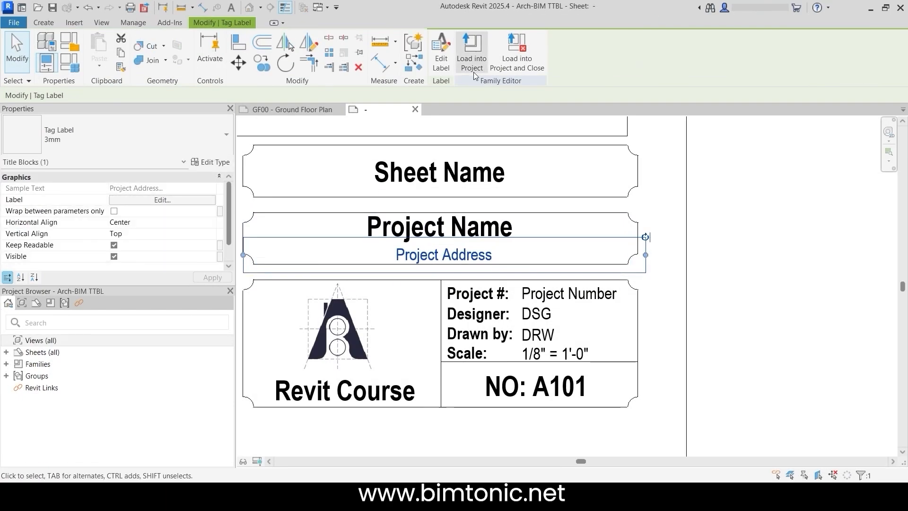
left_click(472, 62)
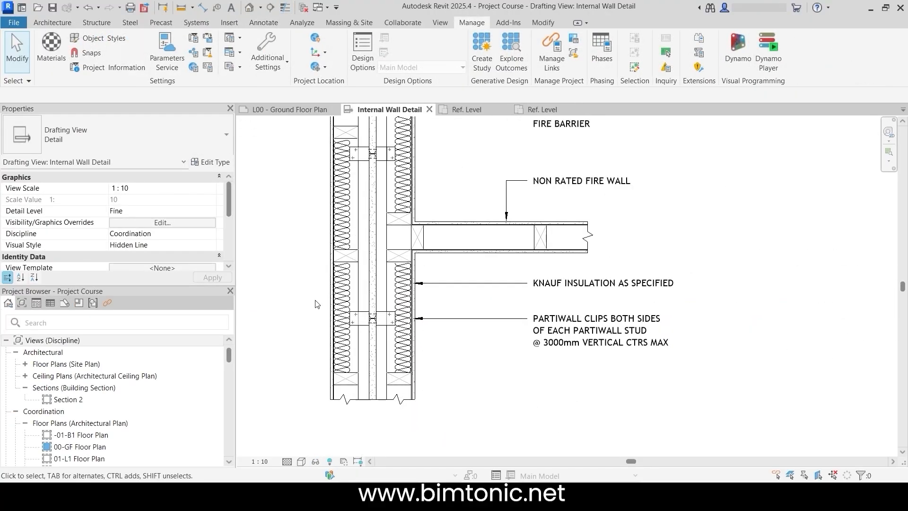
scroll(317, 305, "down", 3)
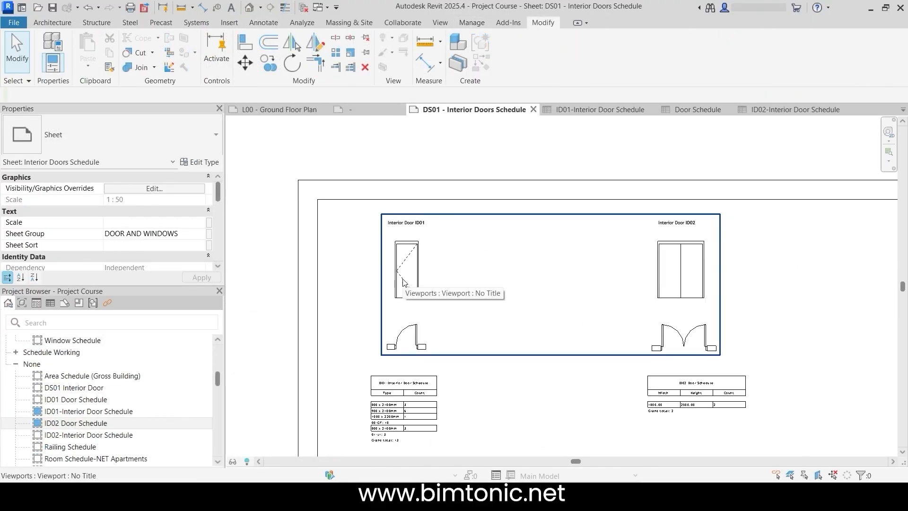
double_click(403, 282)
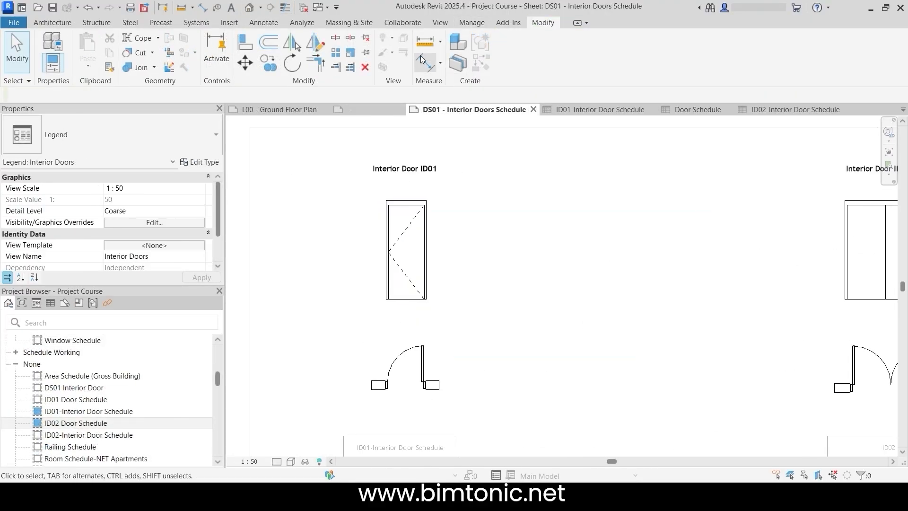
key("d")
key("i")
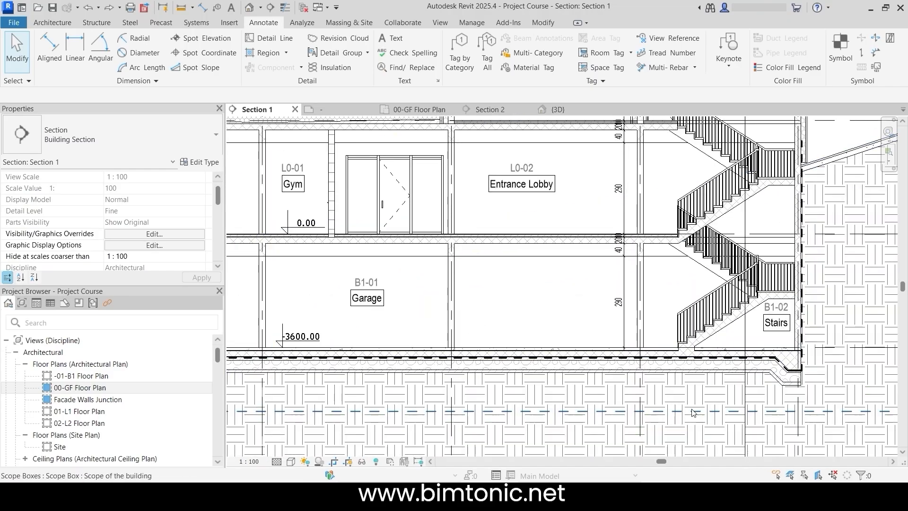
scroll(700, 374, "down", 2)
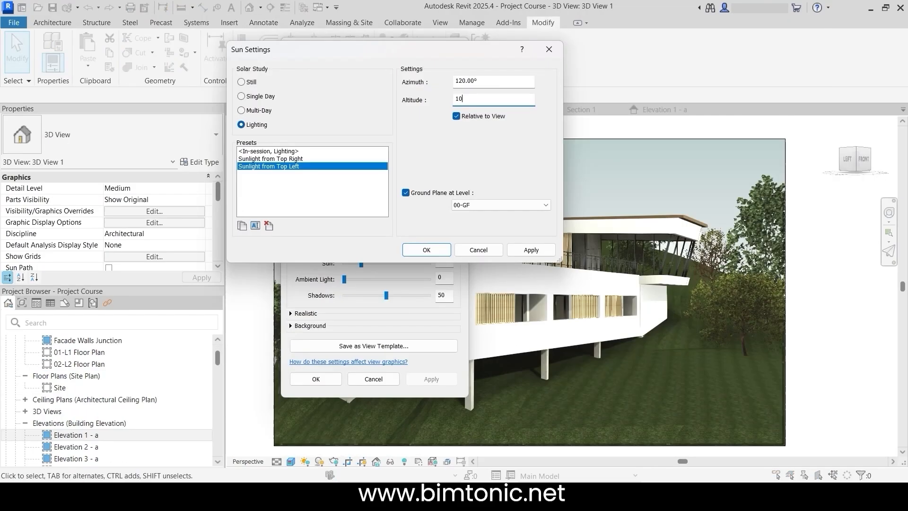
key("Return")
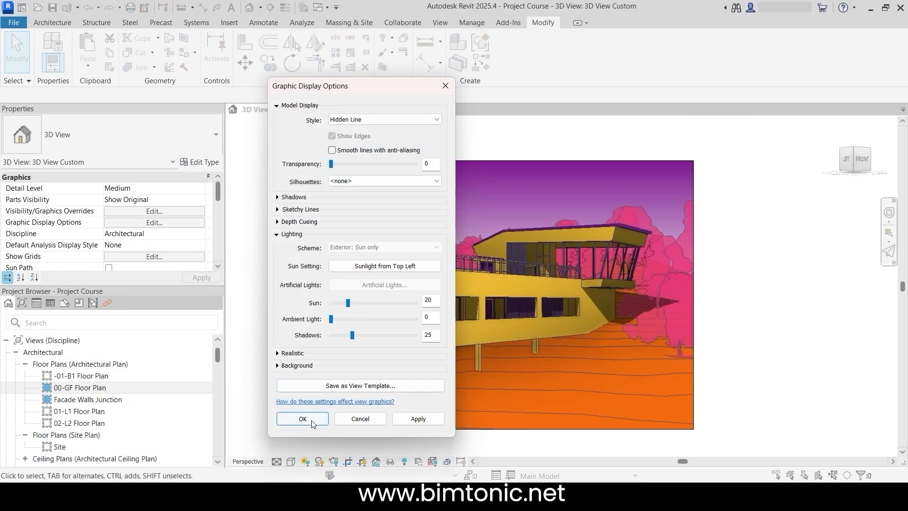
left_click(311, 421)
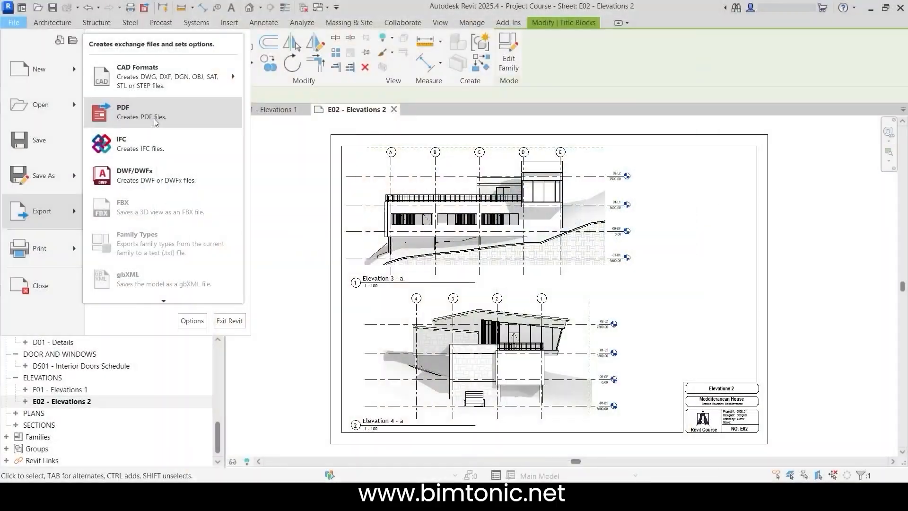
left_click(118, 118)
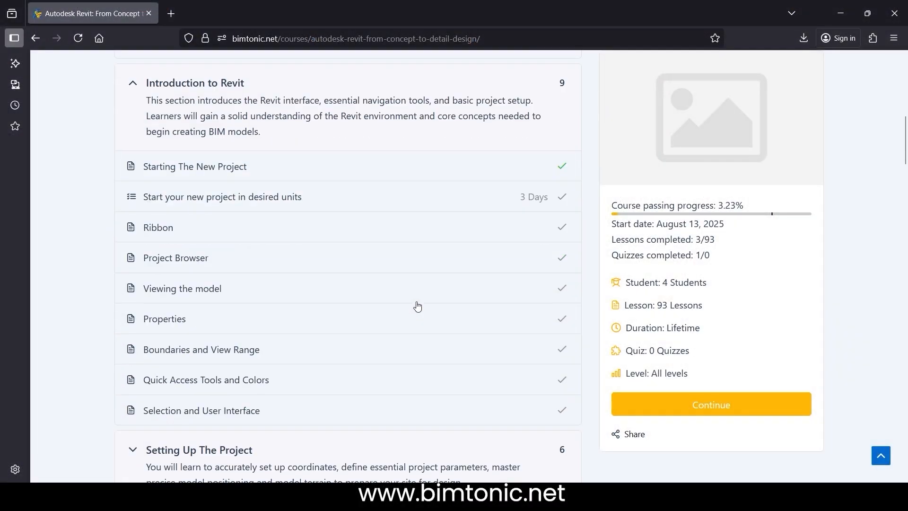
- Browse the Revit course outline on the bimtonic.net web page and open the Boundaries and View Range lesson
scroll(416, 304, "down", 4)
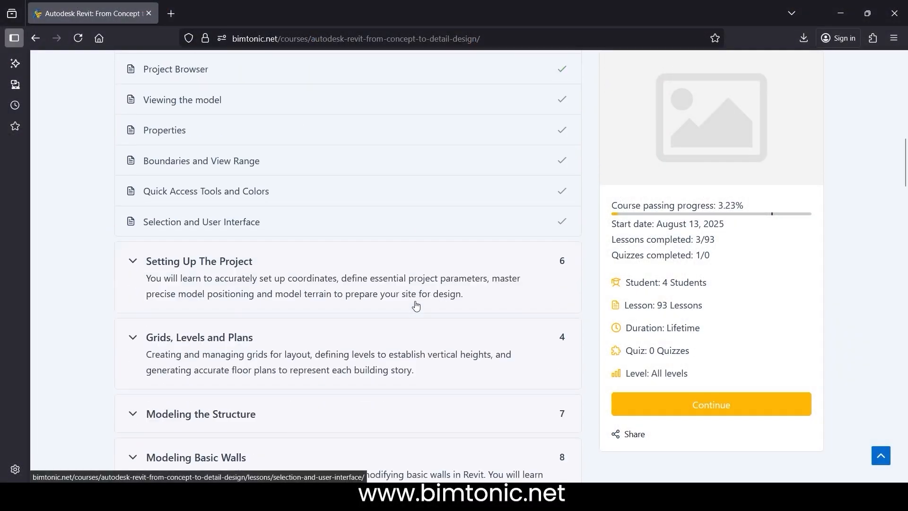
scroll(411, 298, "down", 5)
left_click(408, 296)
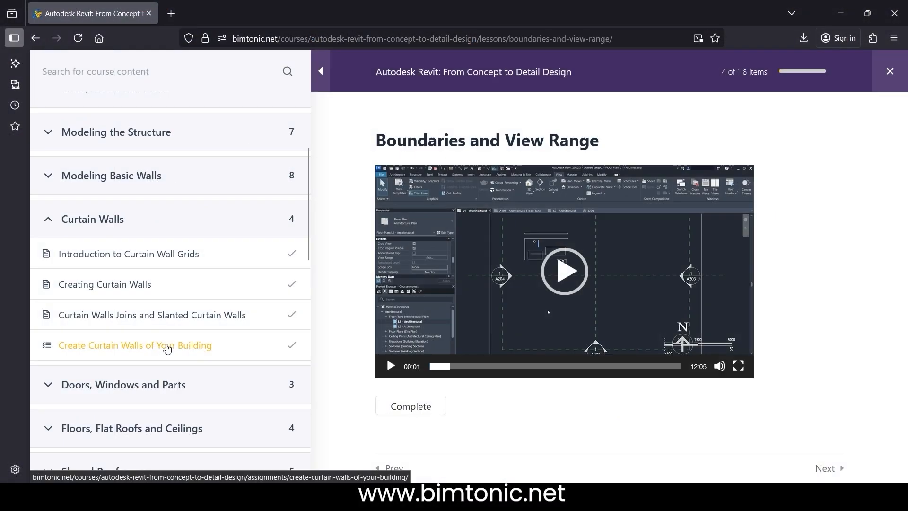
- Open the Curtain Walls Joins and Slanted Curtain Walls lesson, play its video and mark the lesson complete
left_click(169, 316)
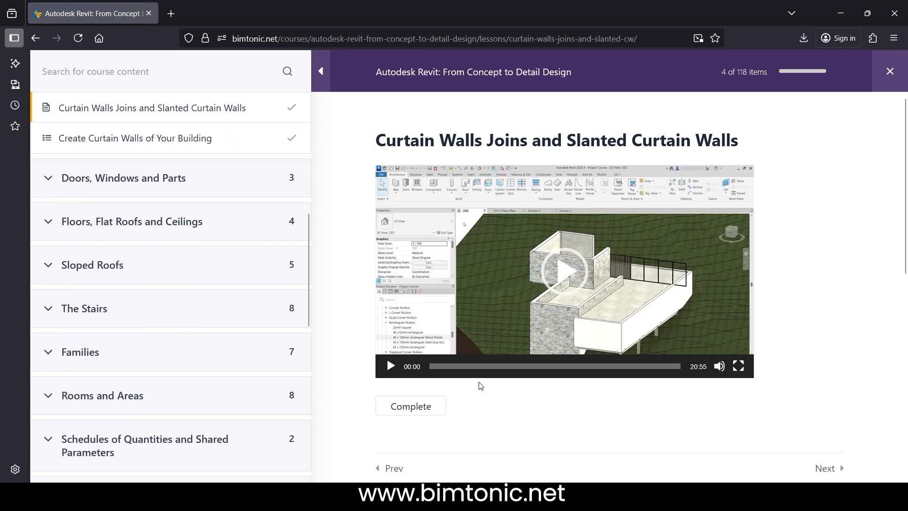
left_click(566, 286)
left_click(430, 407)
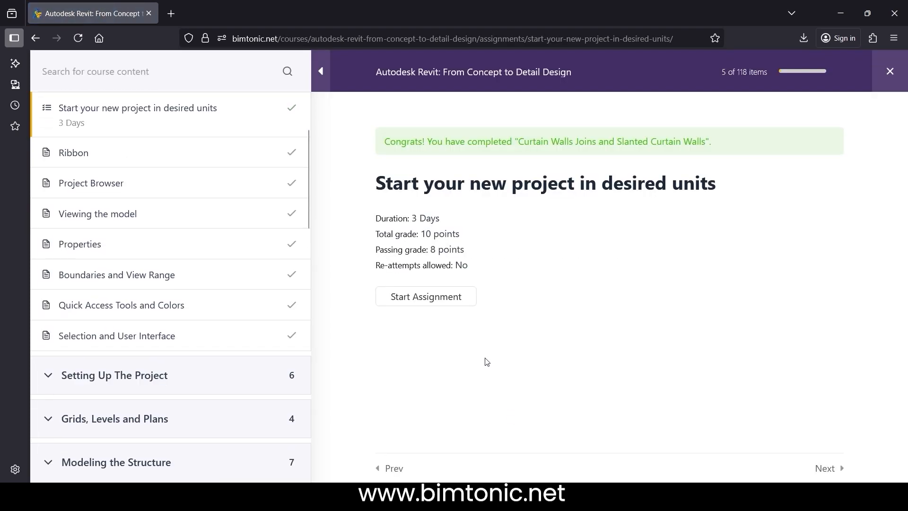
scroll(447, 300, "down", 4)
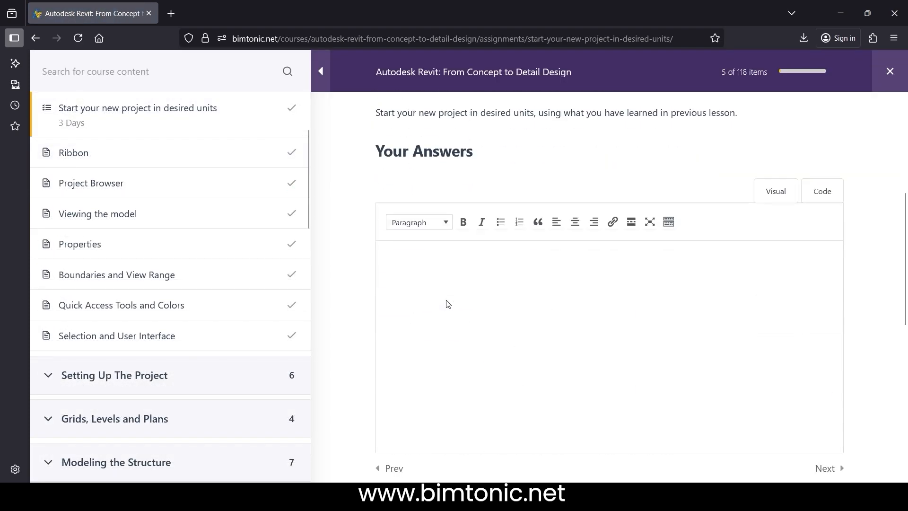